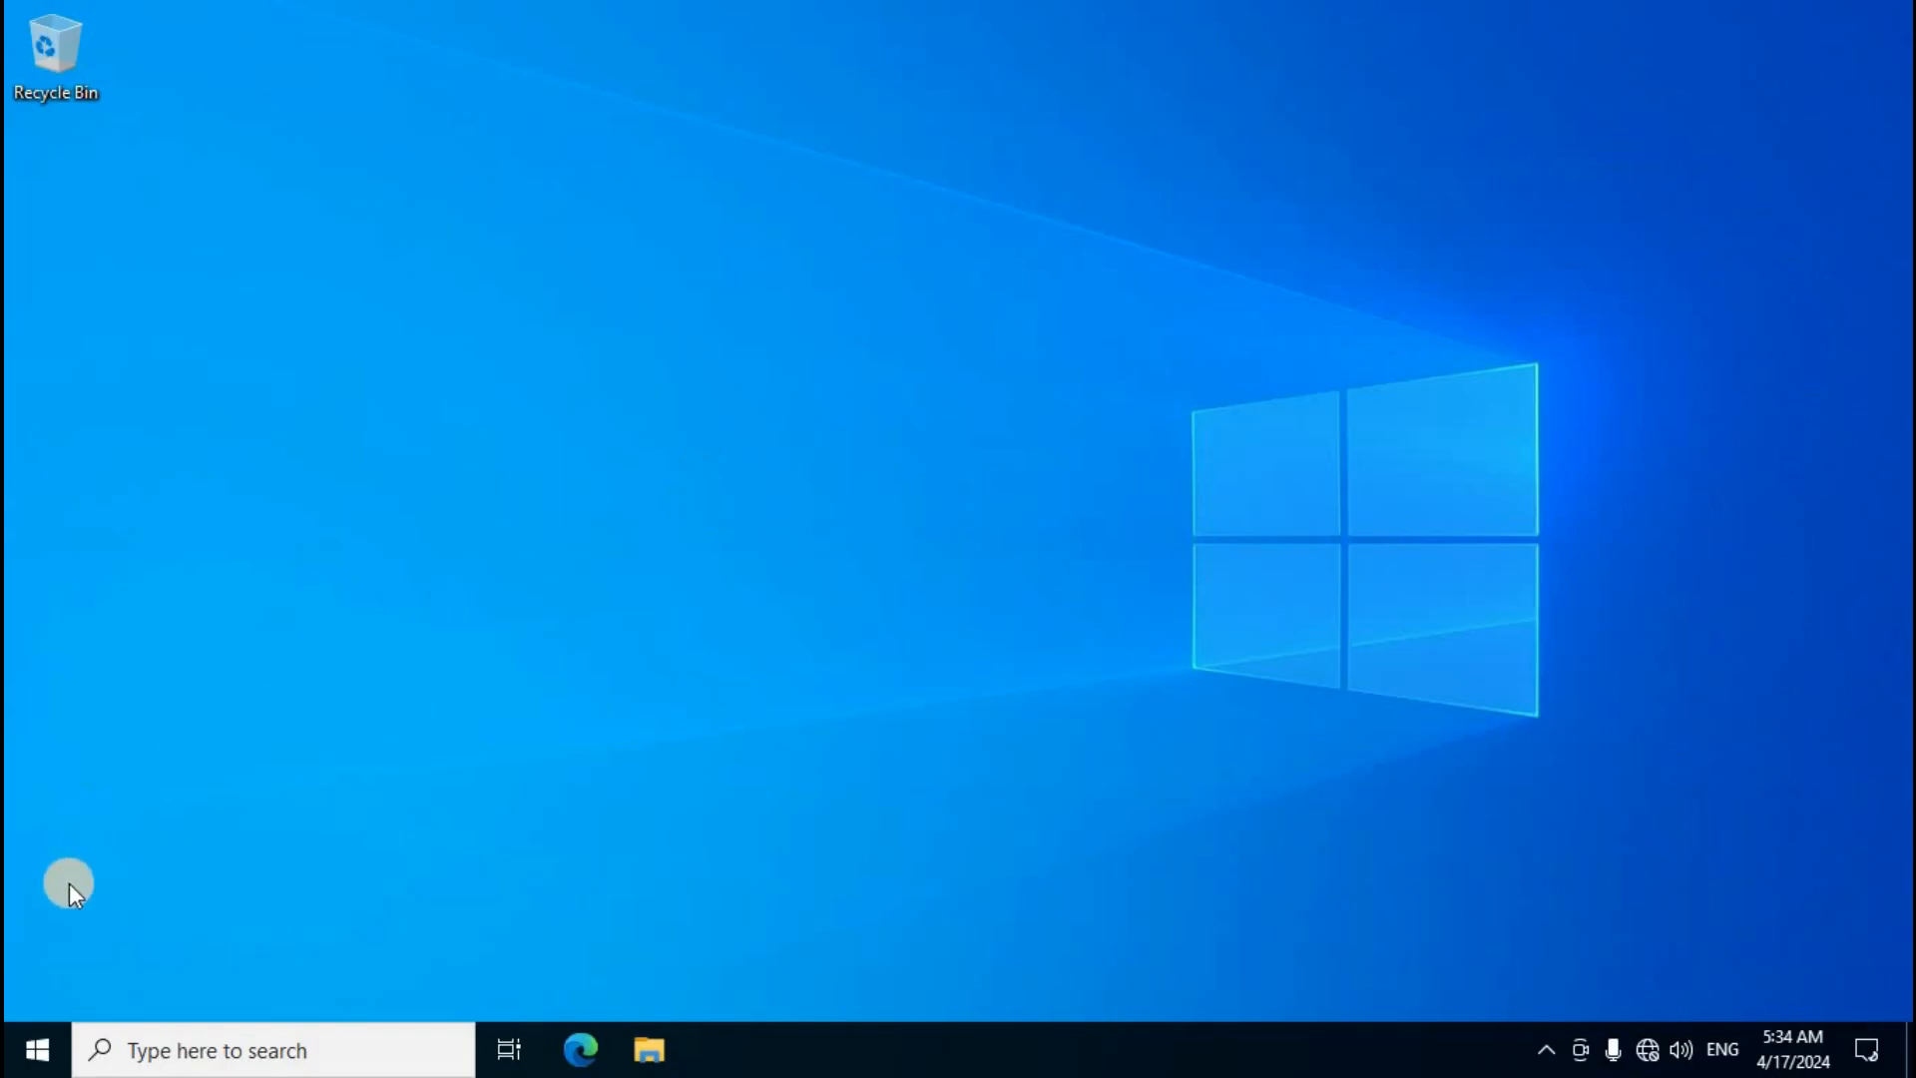
Step: Open Disk Management to examine the current disk and partition layout, then minimize it
{"action": "right_click", "coordinate": [37, 1045]}
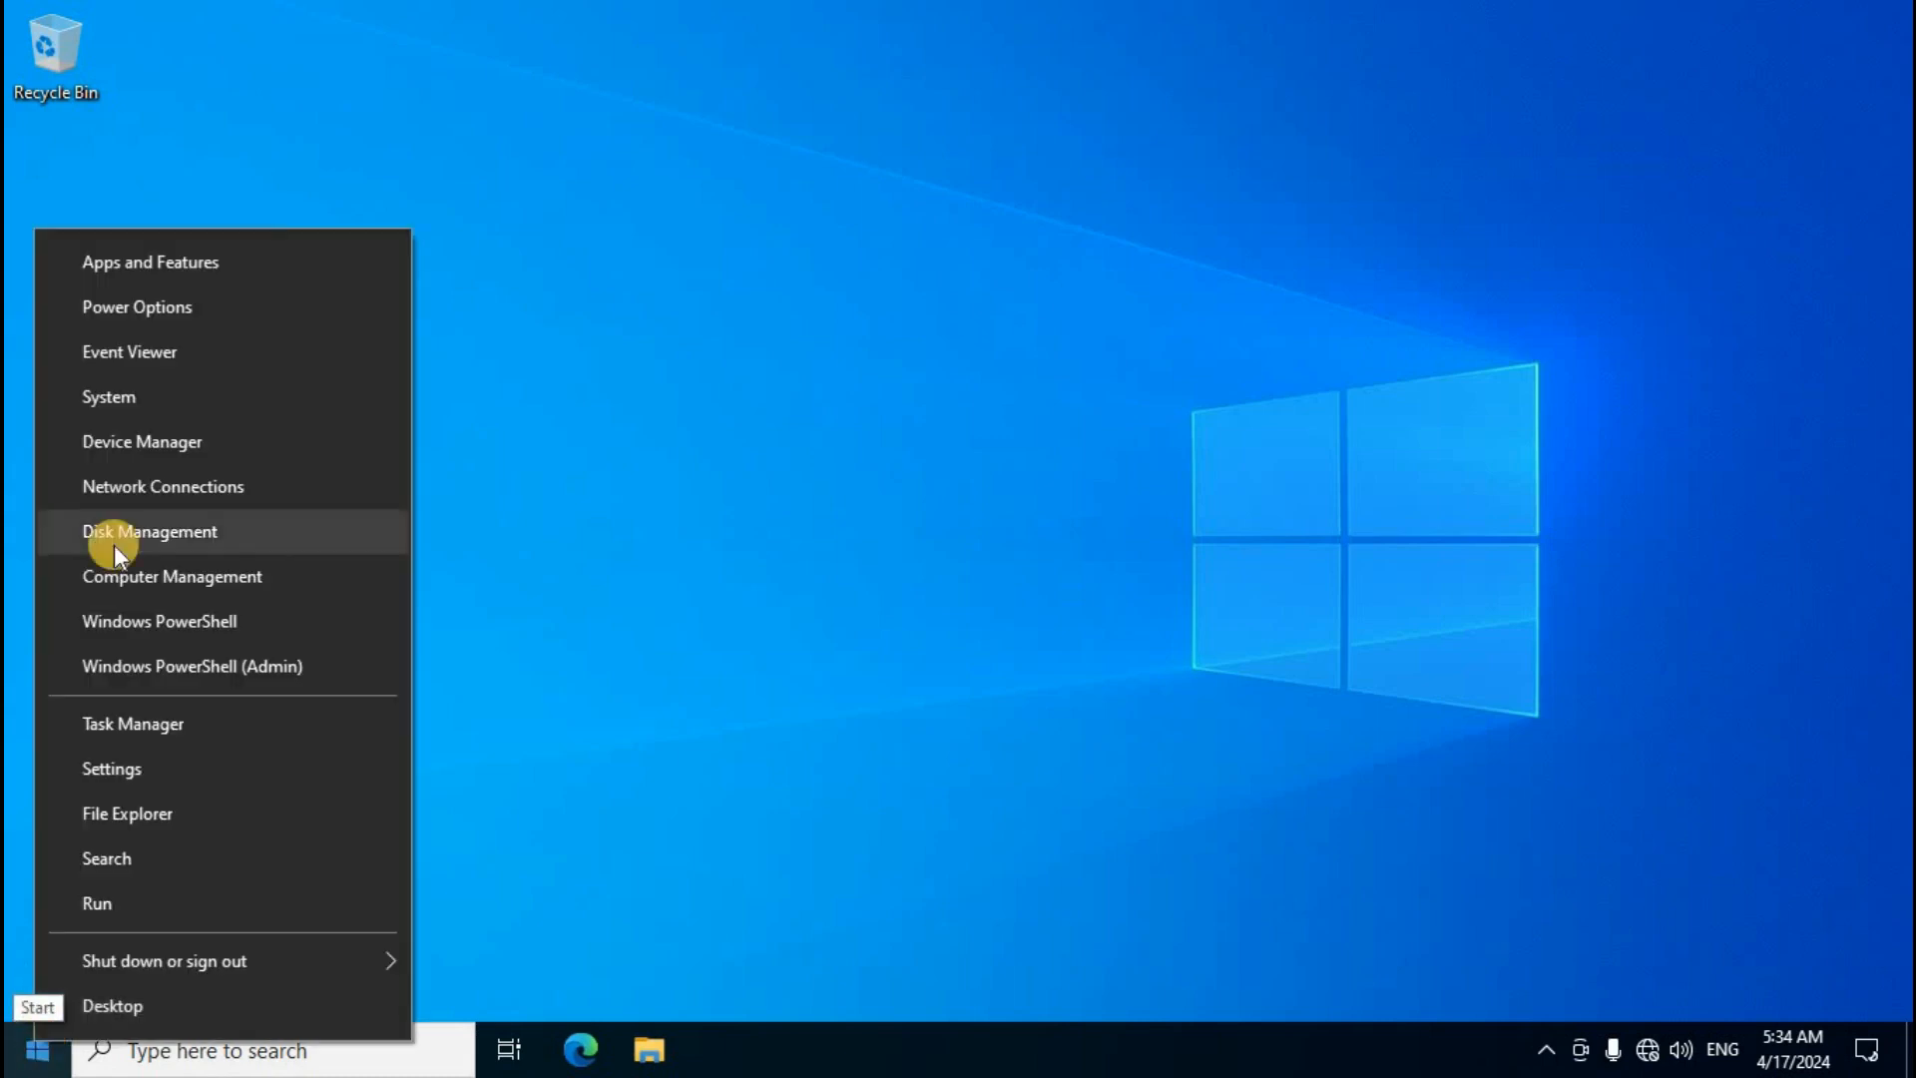
{"action": "left_click", "coordinate": [218, 539]}
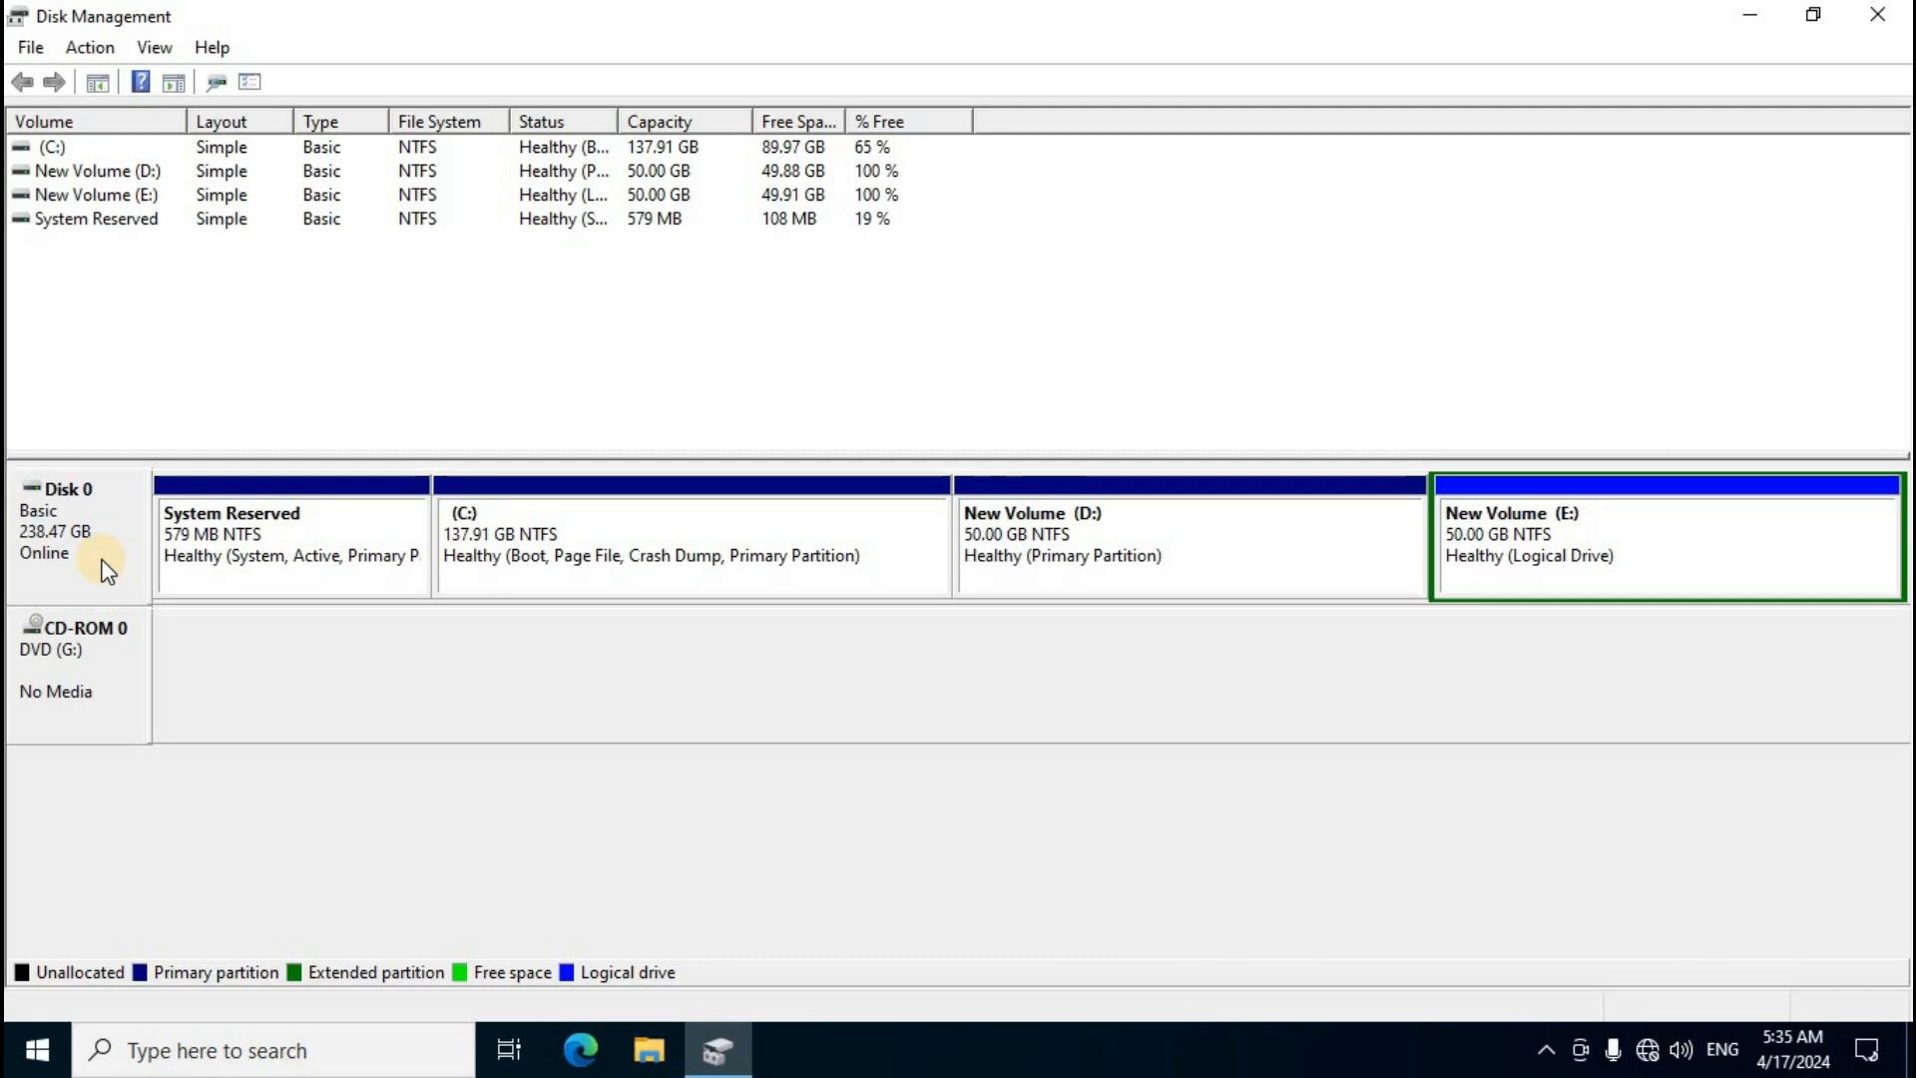
{"action": "left_click", "coordinate": [1748, 15]}
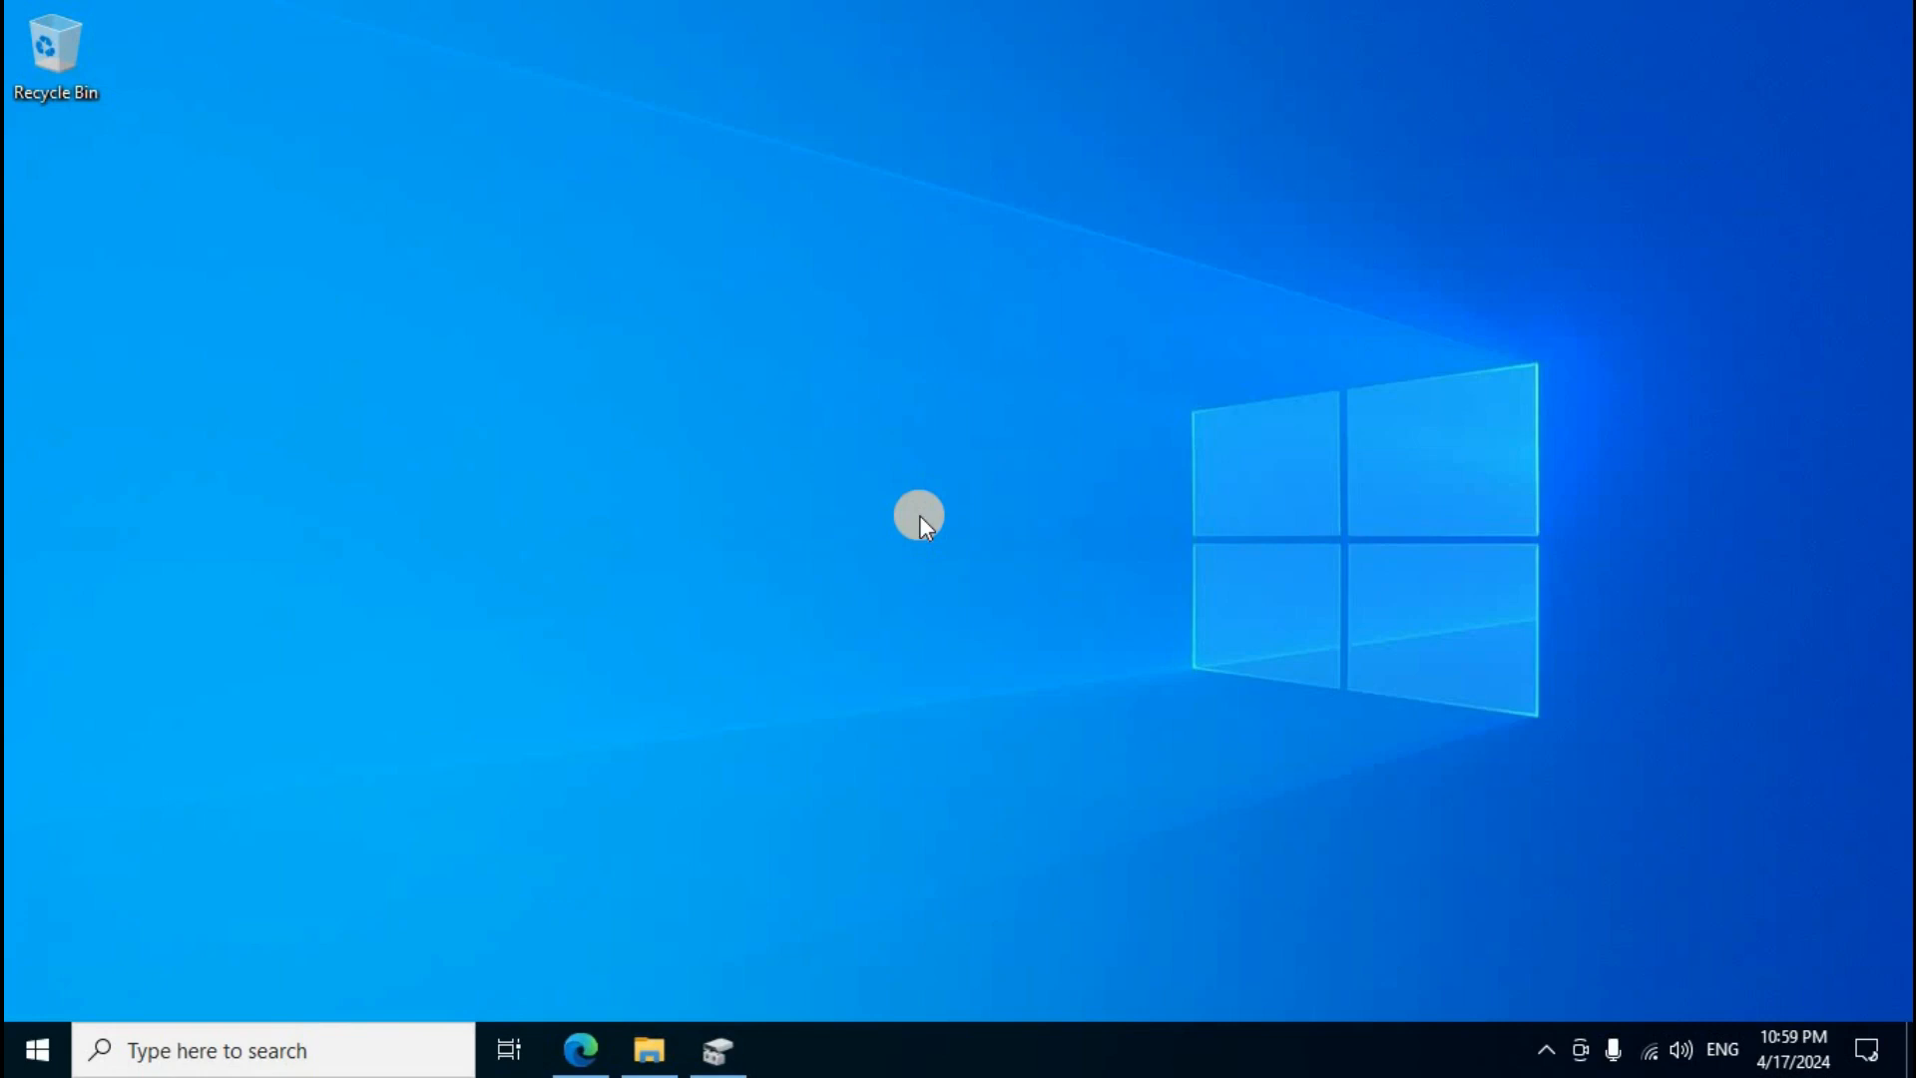
Step: Restore Disk Management to check the newly attached Disk 1, then close it
{"action": "left_click", "coordinate": [720, 1053]}
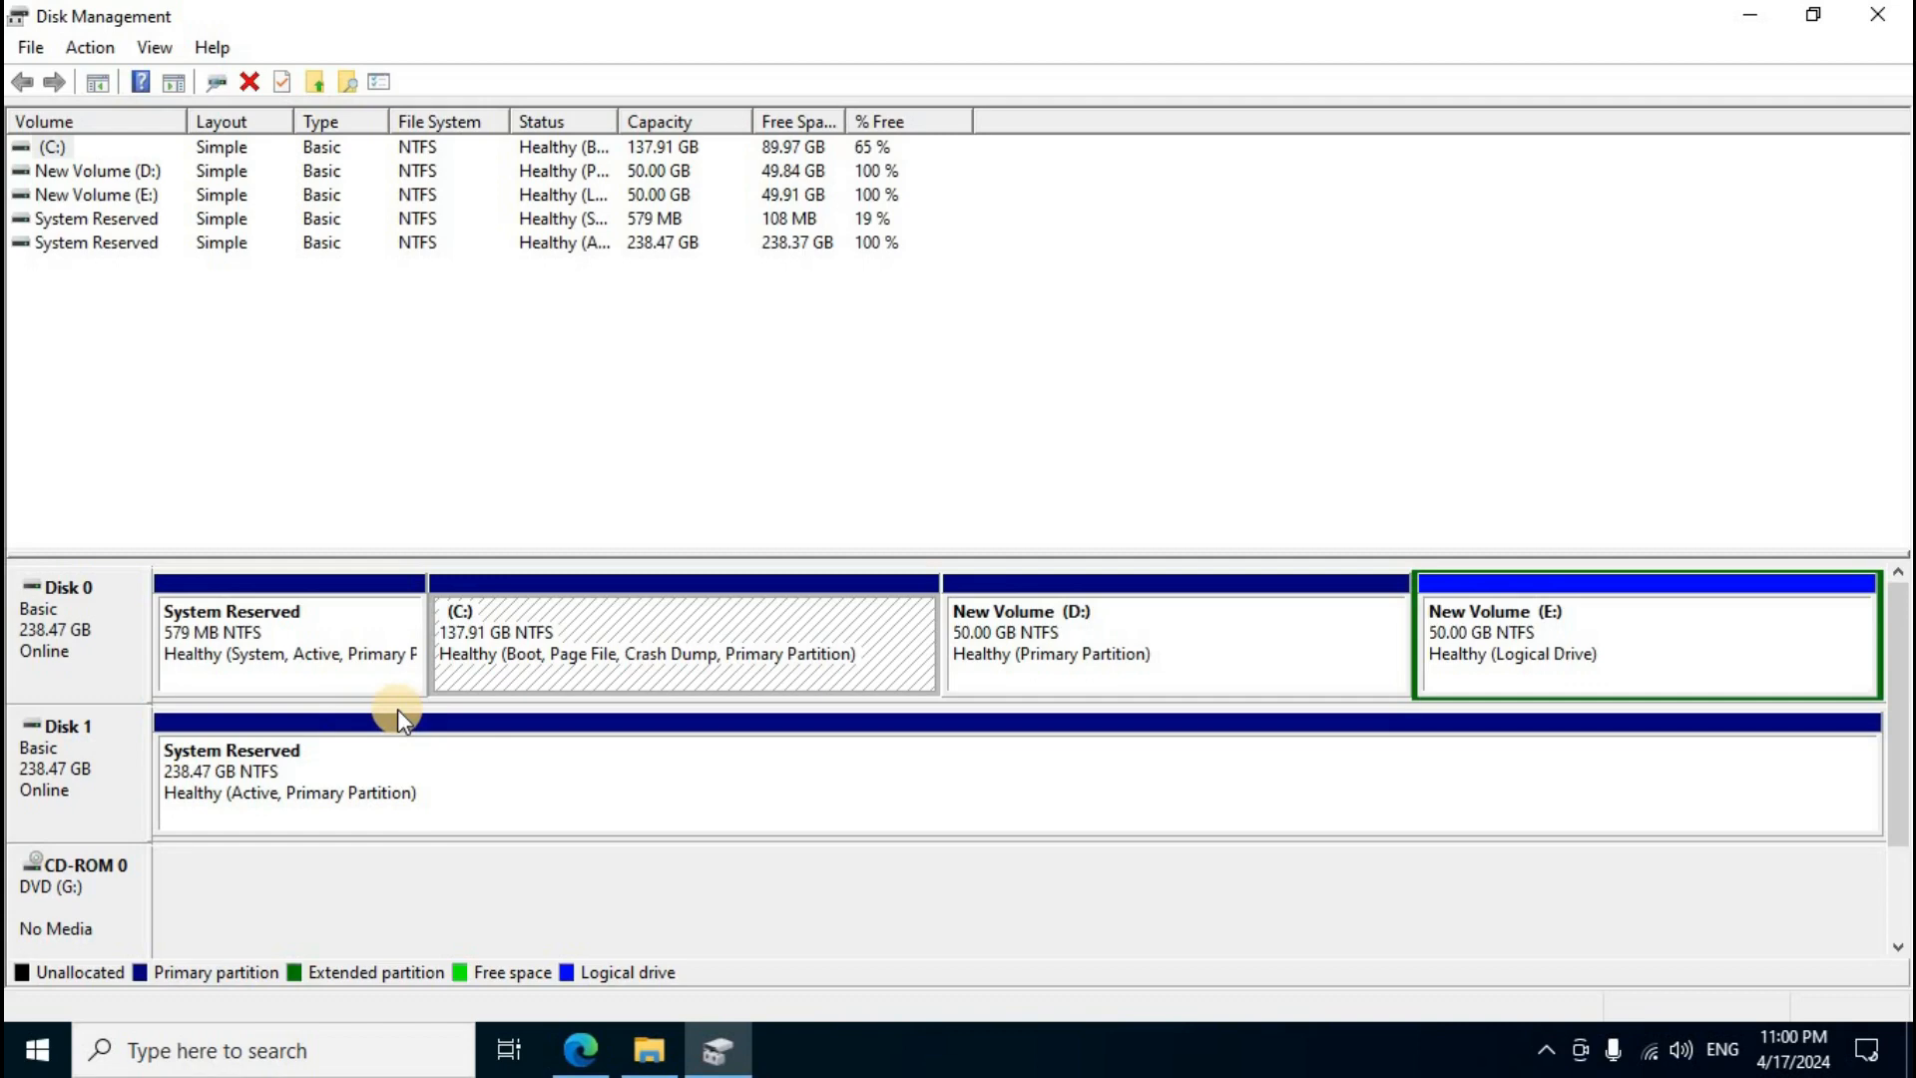
{"action": "left_click", "coordinate": [1881, 24]}
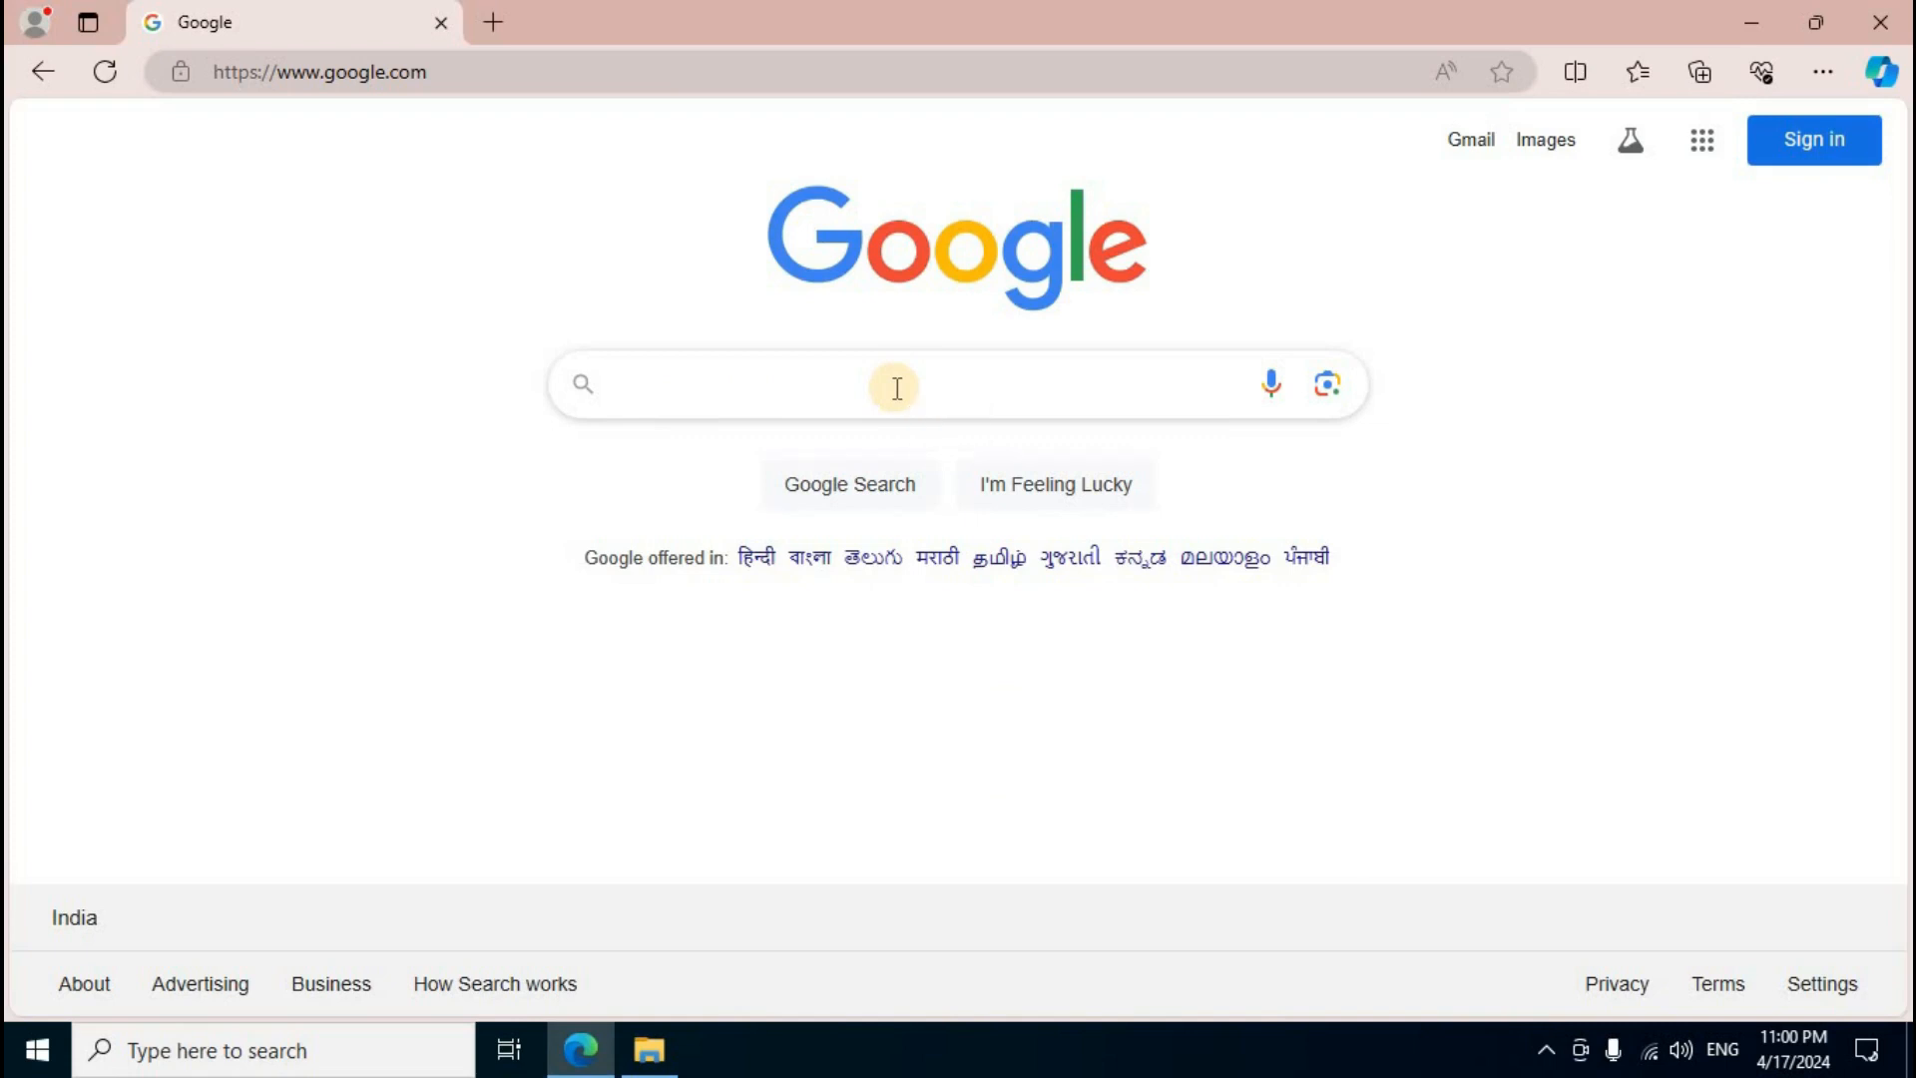
Step: Search the web for easyuefi download and open the EasyUEFI site from the results
{"action": "type", "text": "easyuefi download"}
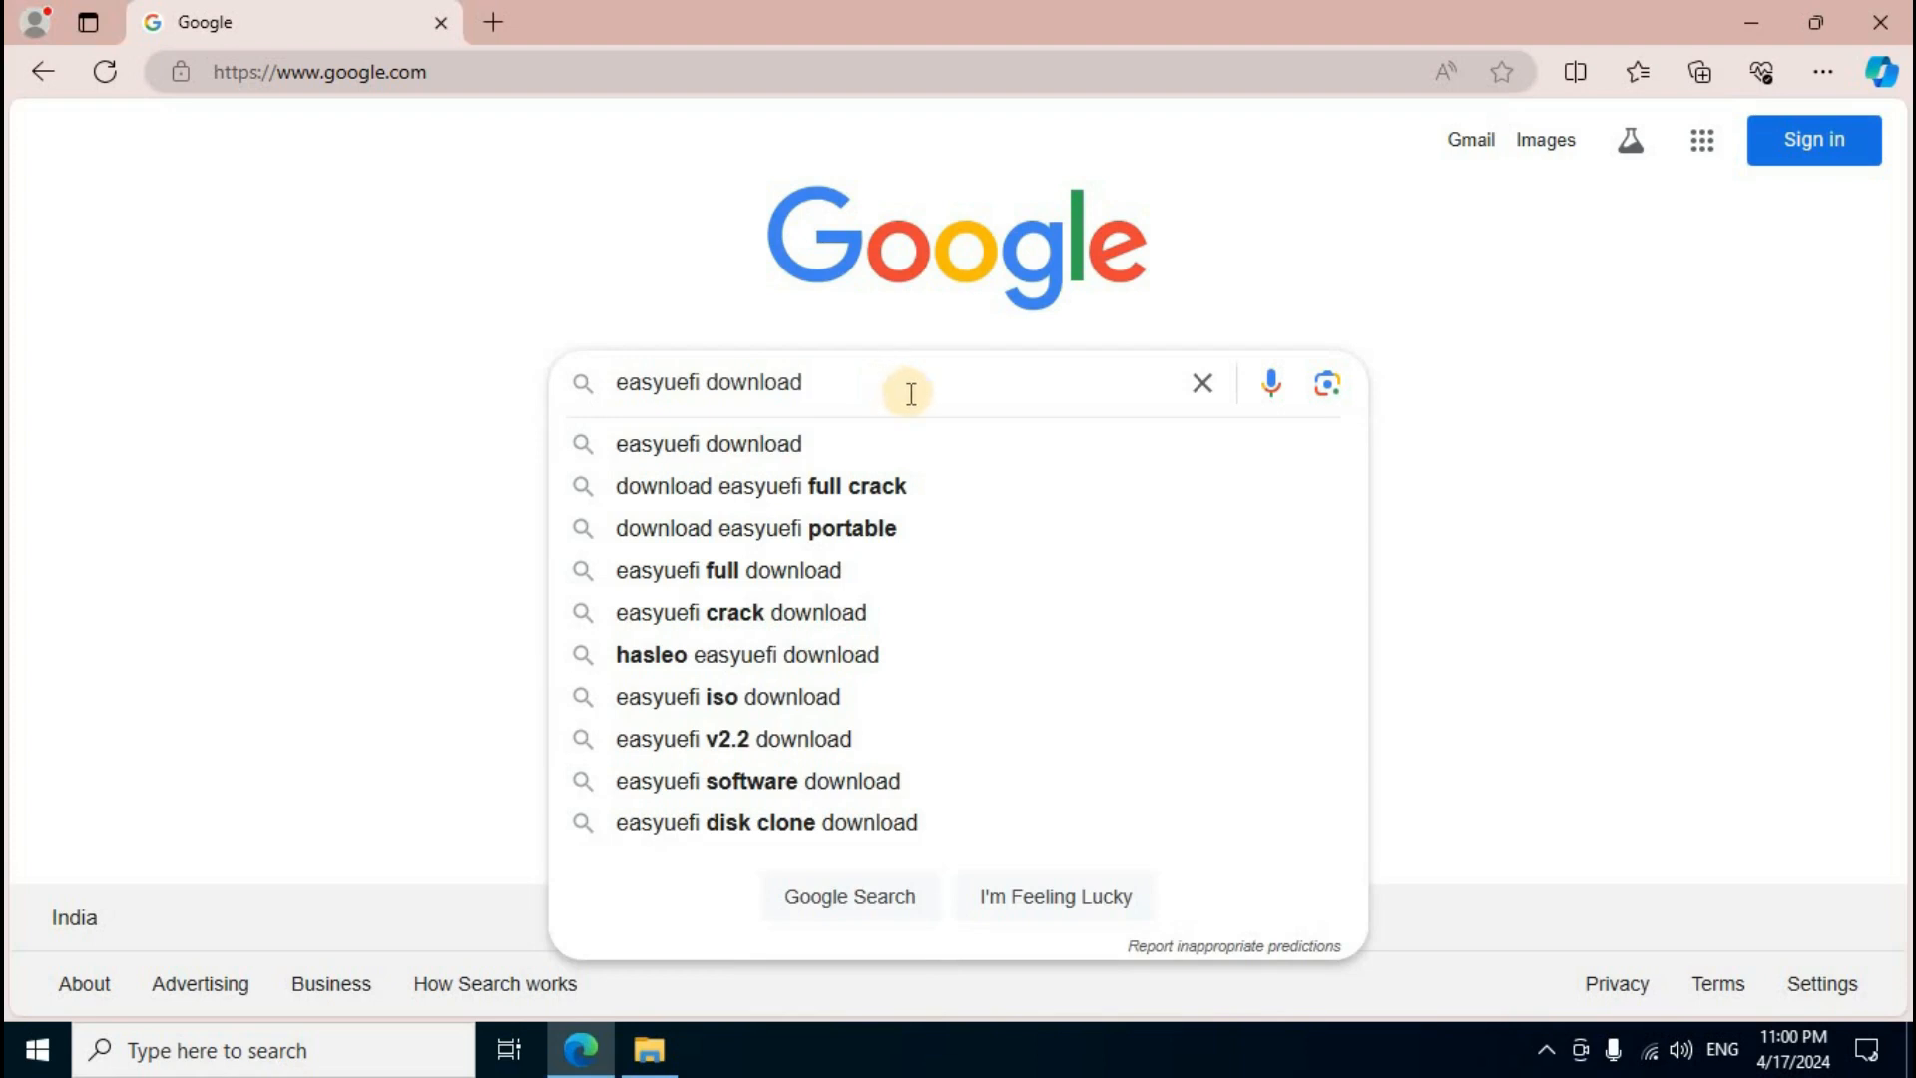
{"action": "key", "text": "Return"}
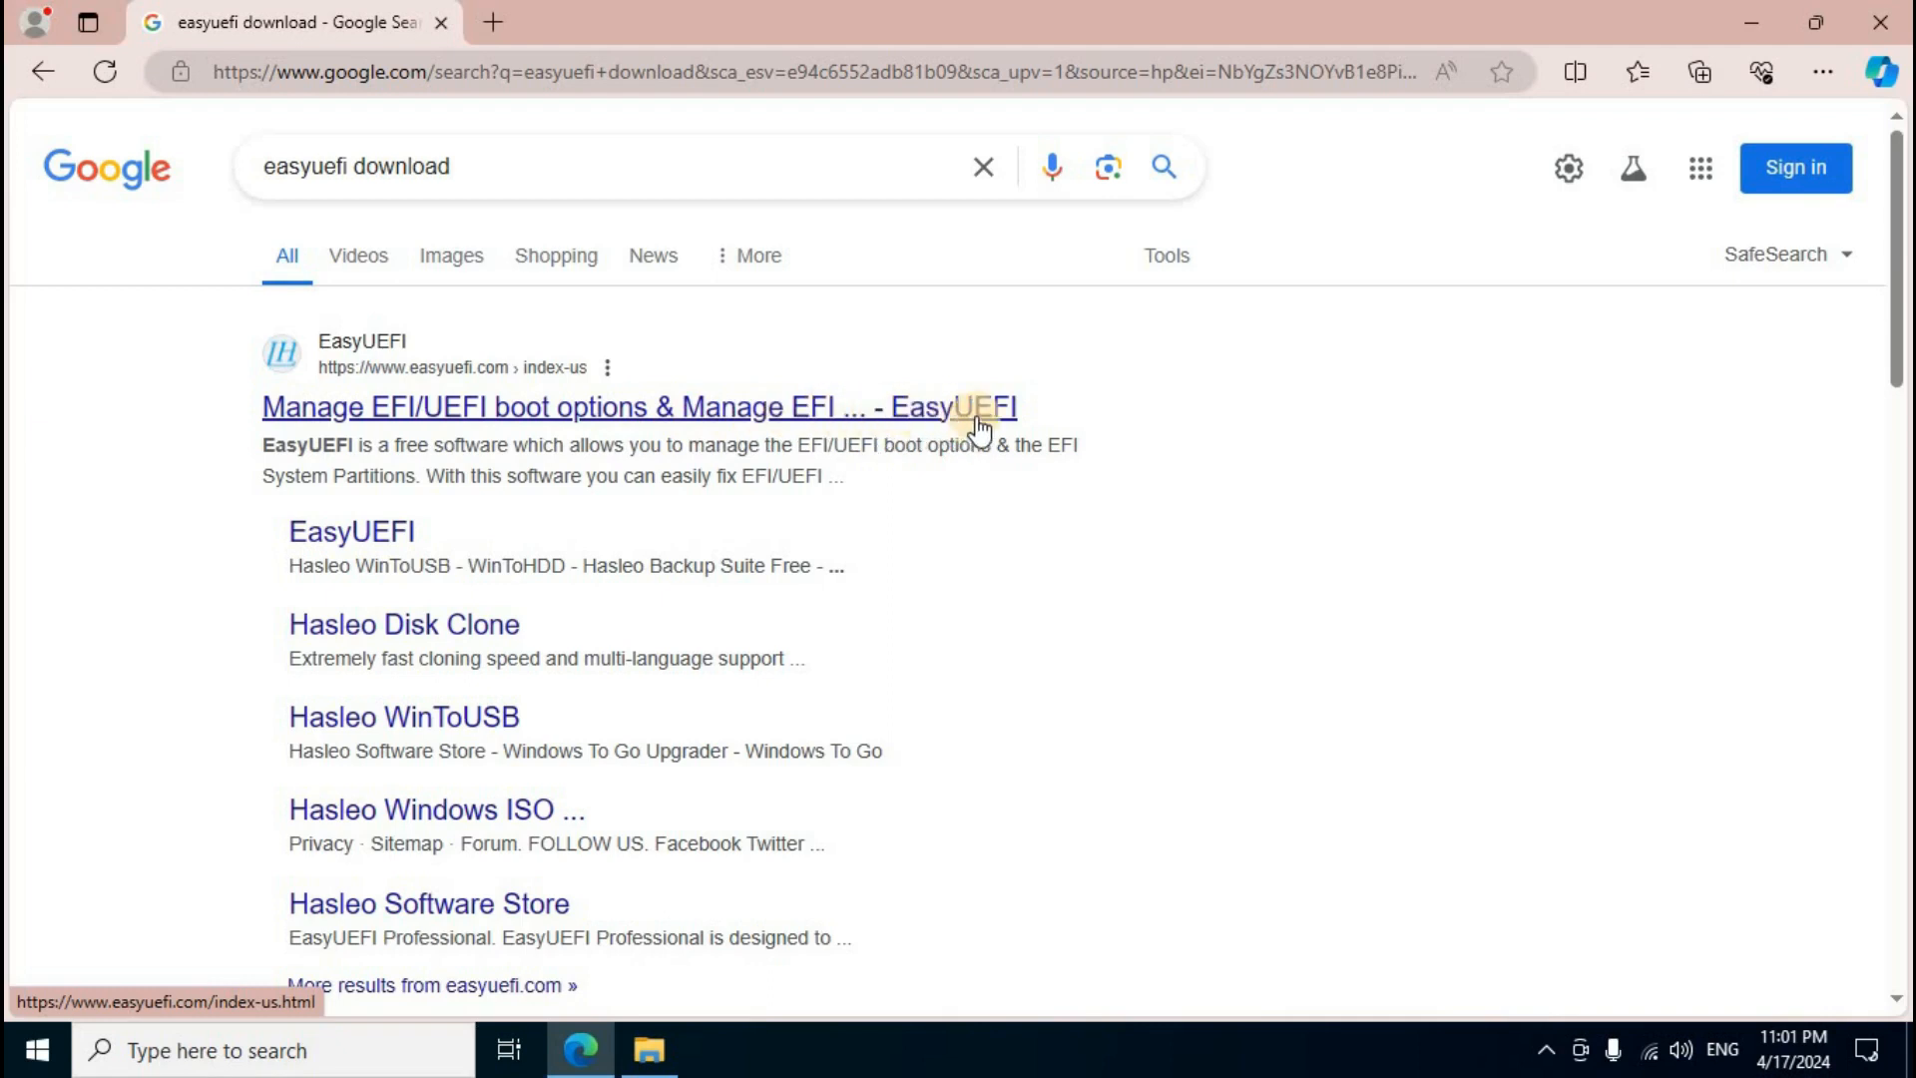
{"action": "left_click", "coordinate": [818, 424]}
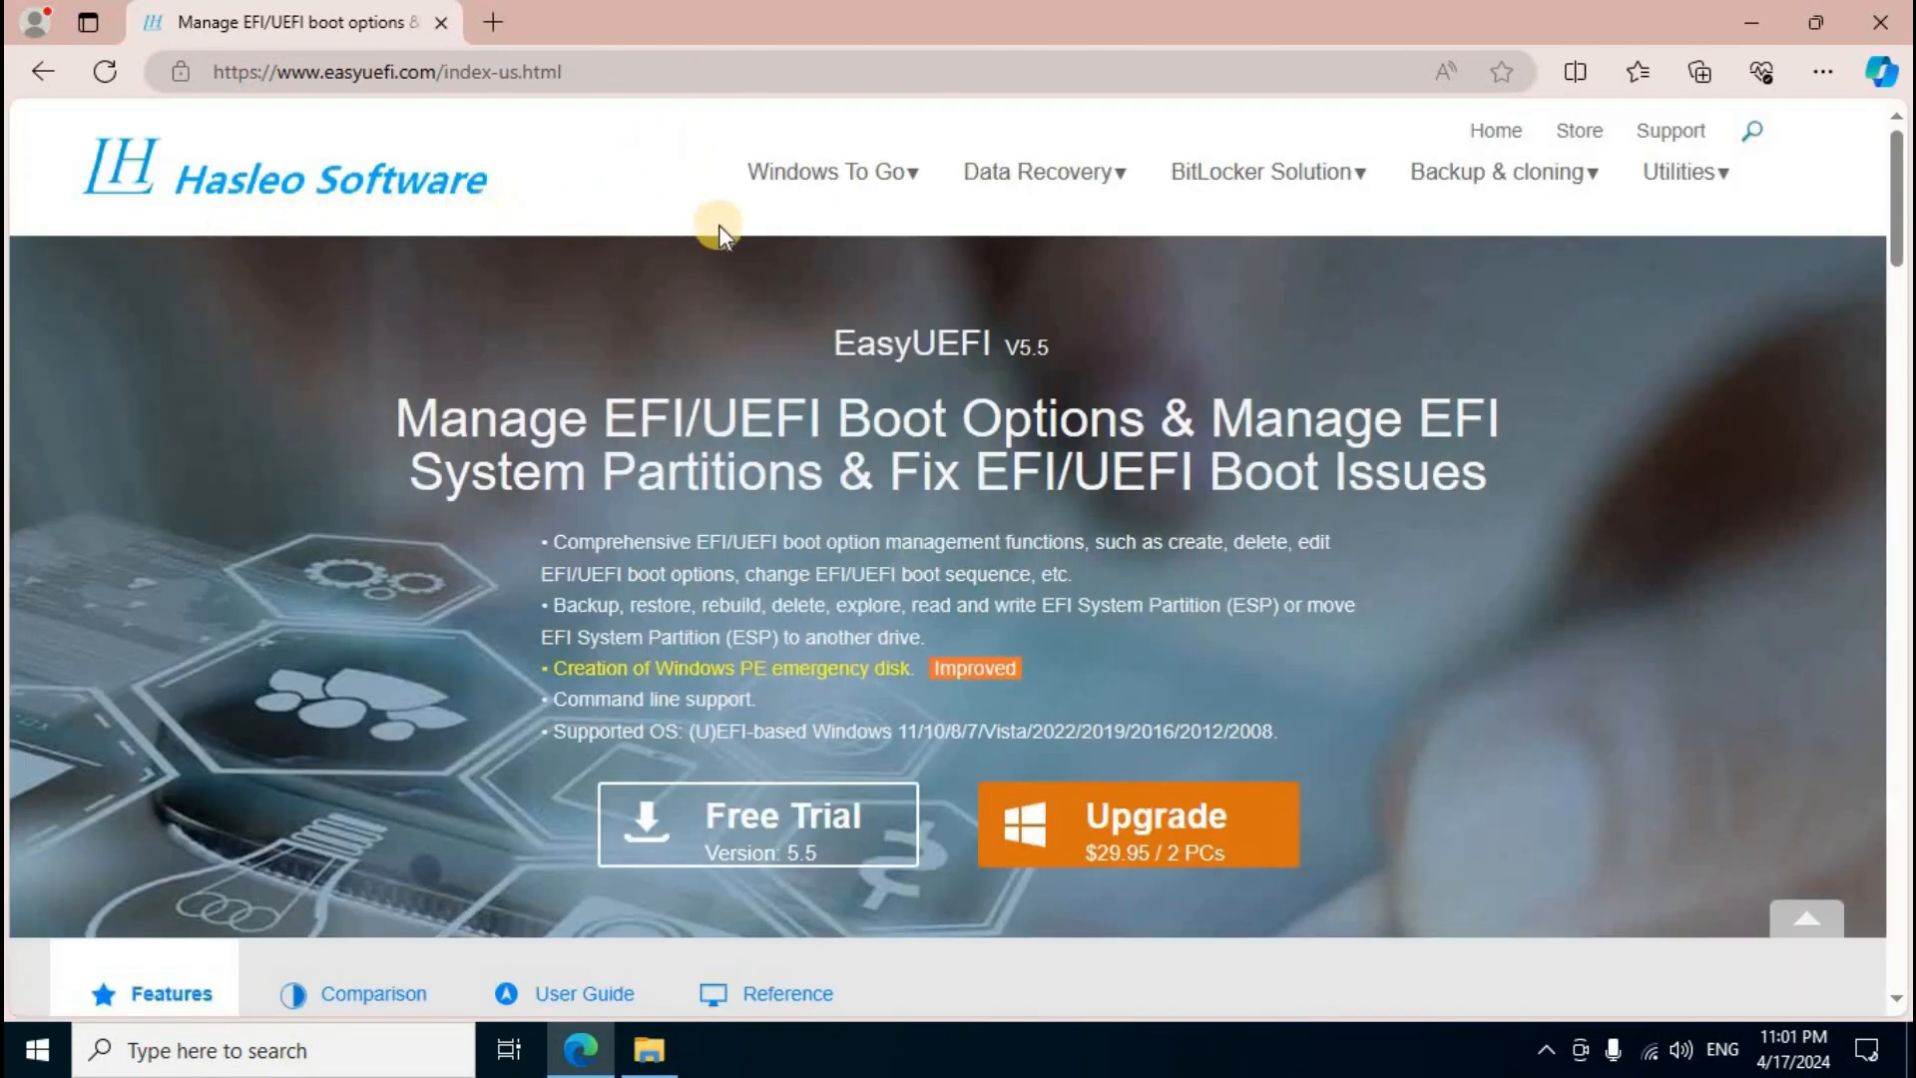
Step: Go to the Disk Clone page under Backup & cloning, download the free installer, and close the browser
{"action": "mouse_move", "coordinate": [1476, 199]}
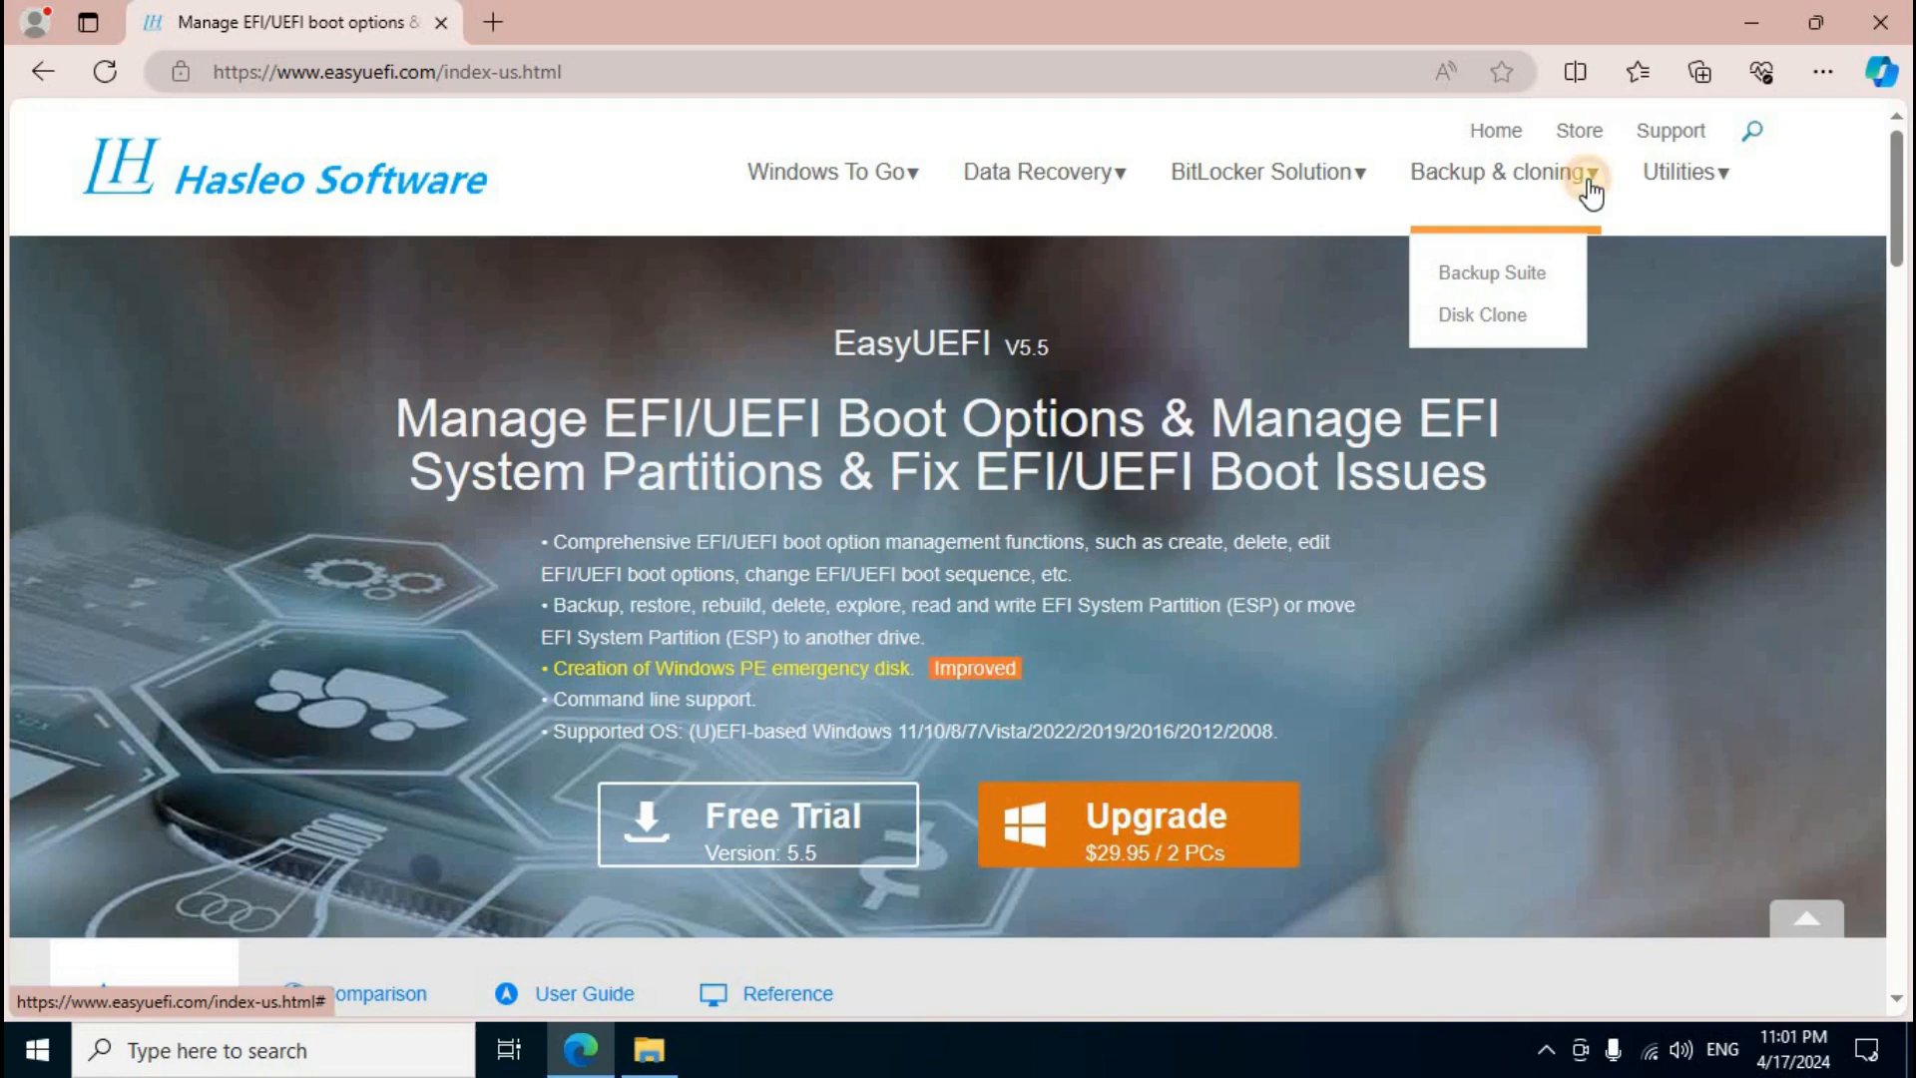
{"action": "left_click", "coordinate": [1494, 321]}
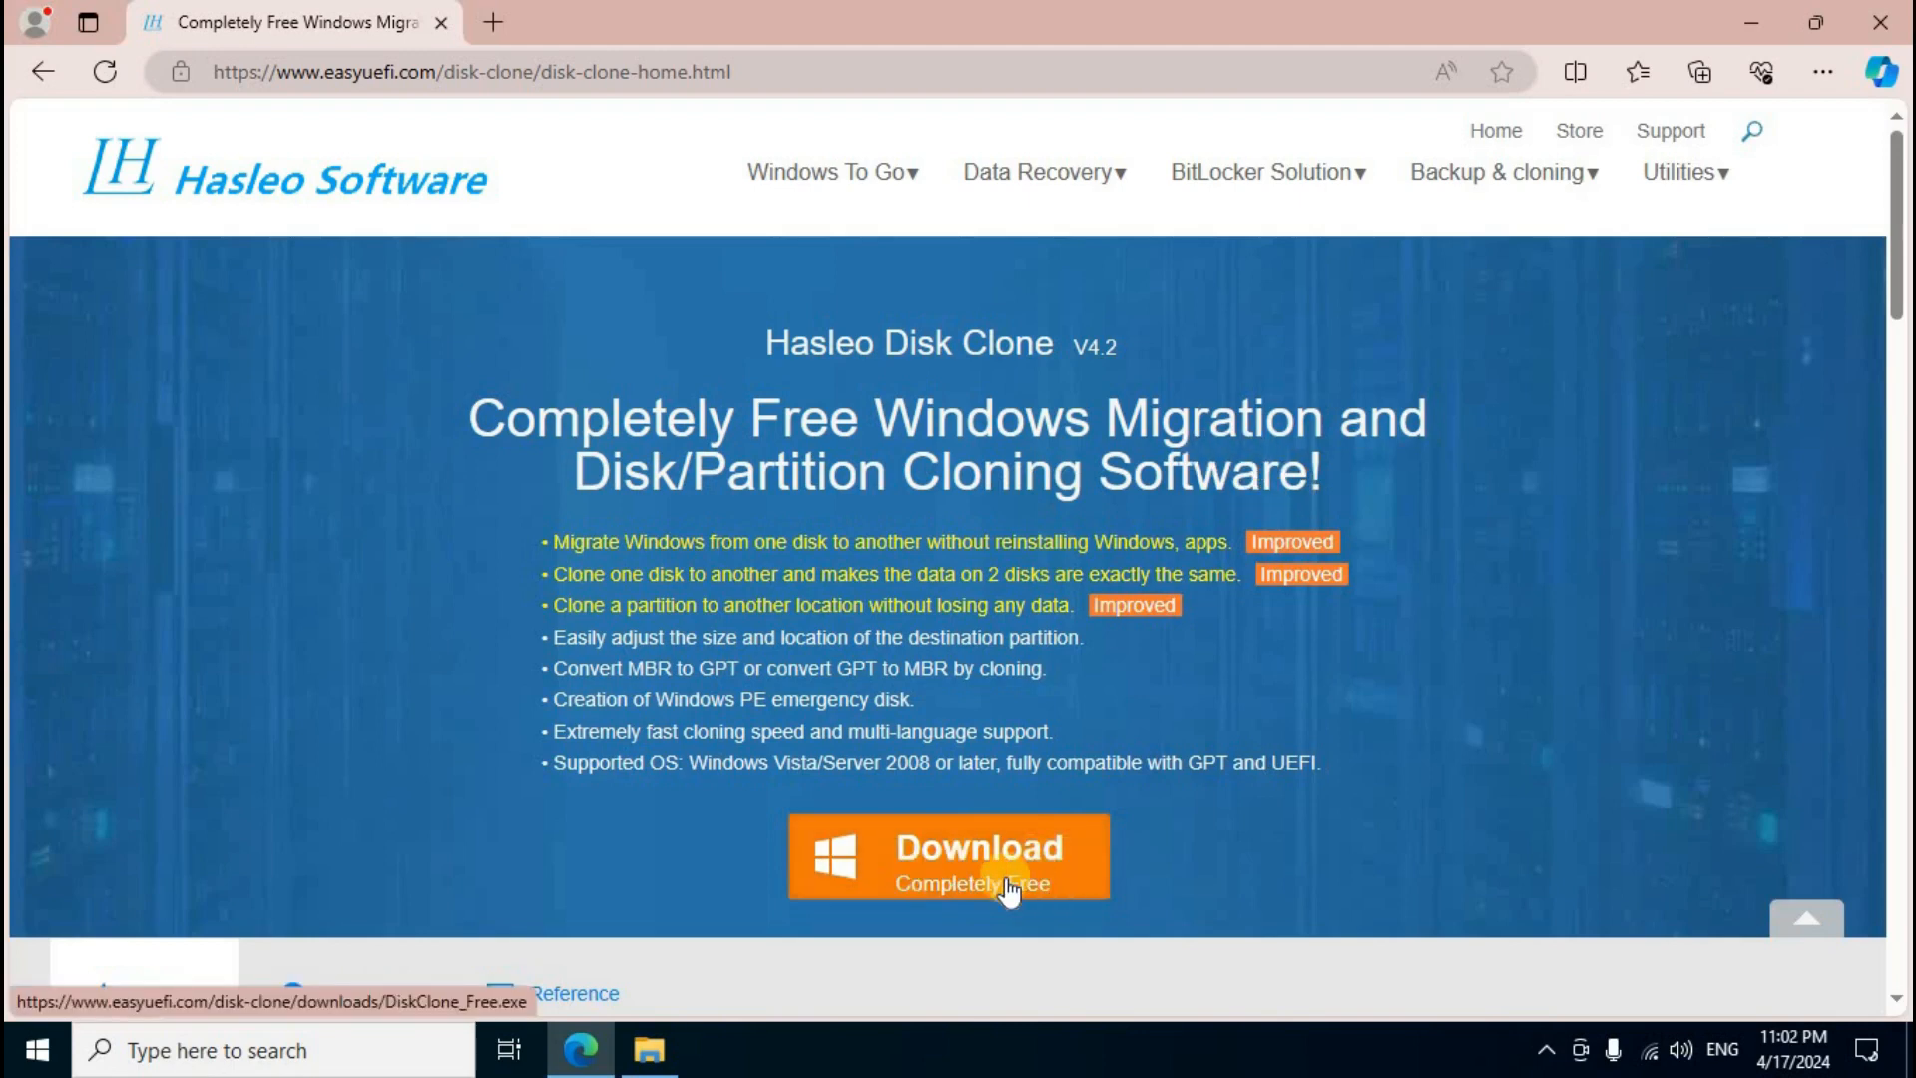
{"action": "left_click", "coordinate": [1073, 883]}
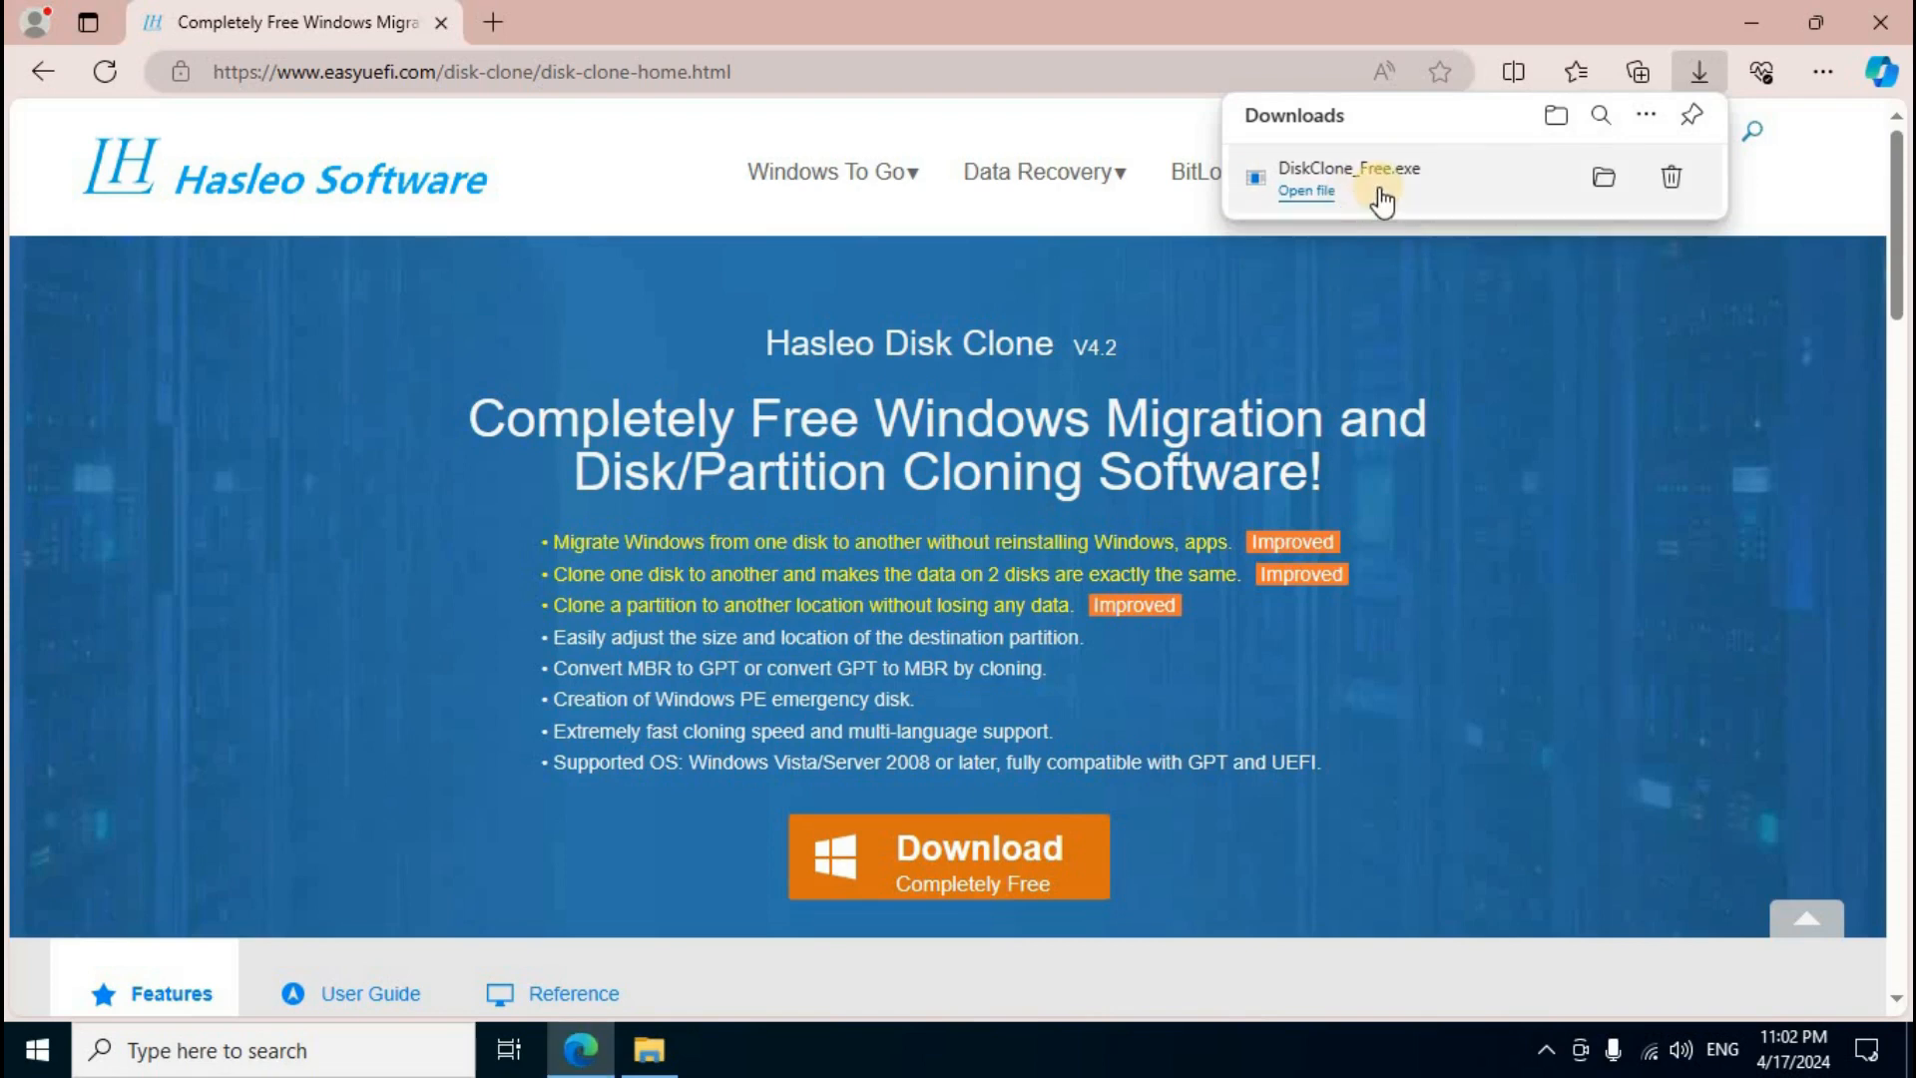
{"action": "left_click", "coordinate": [1884, 24]}
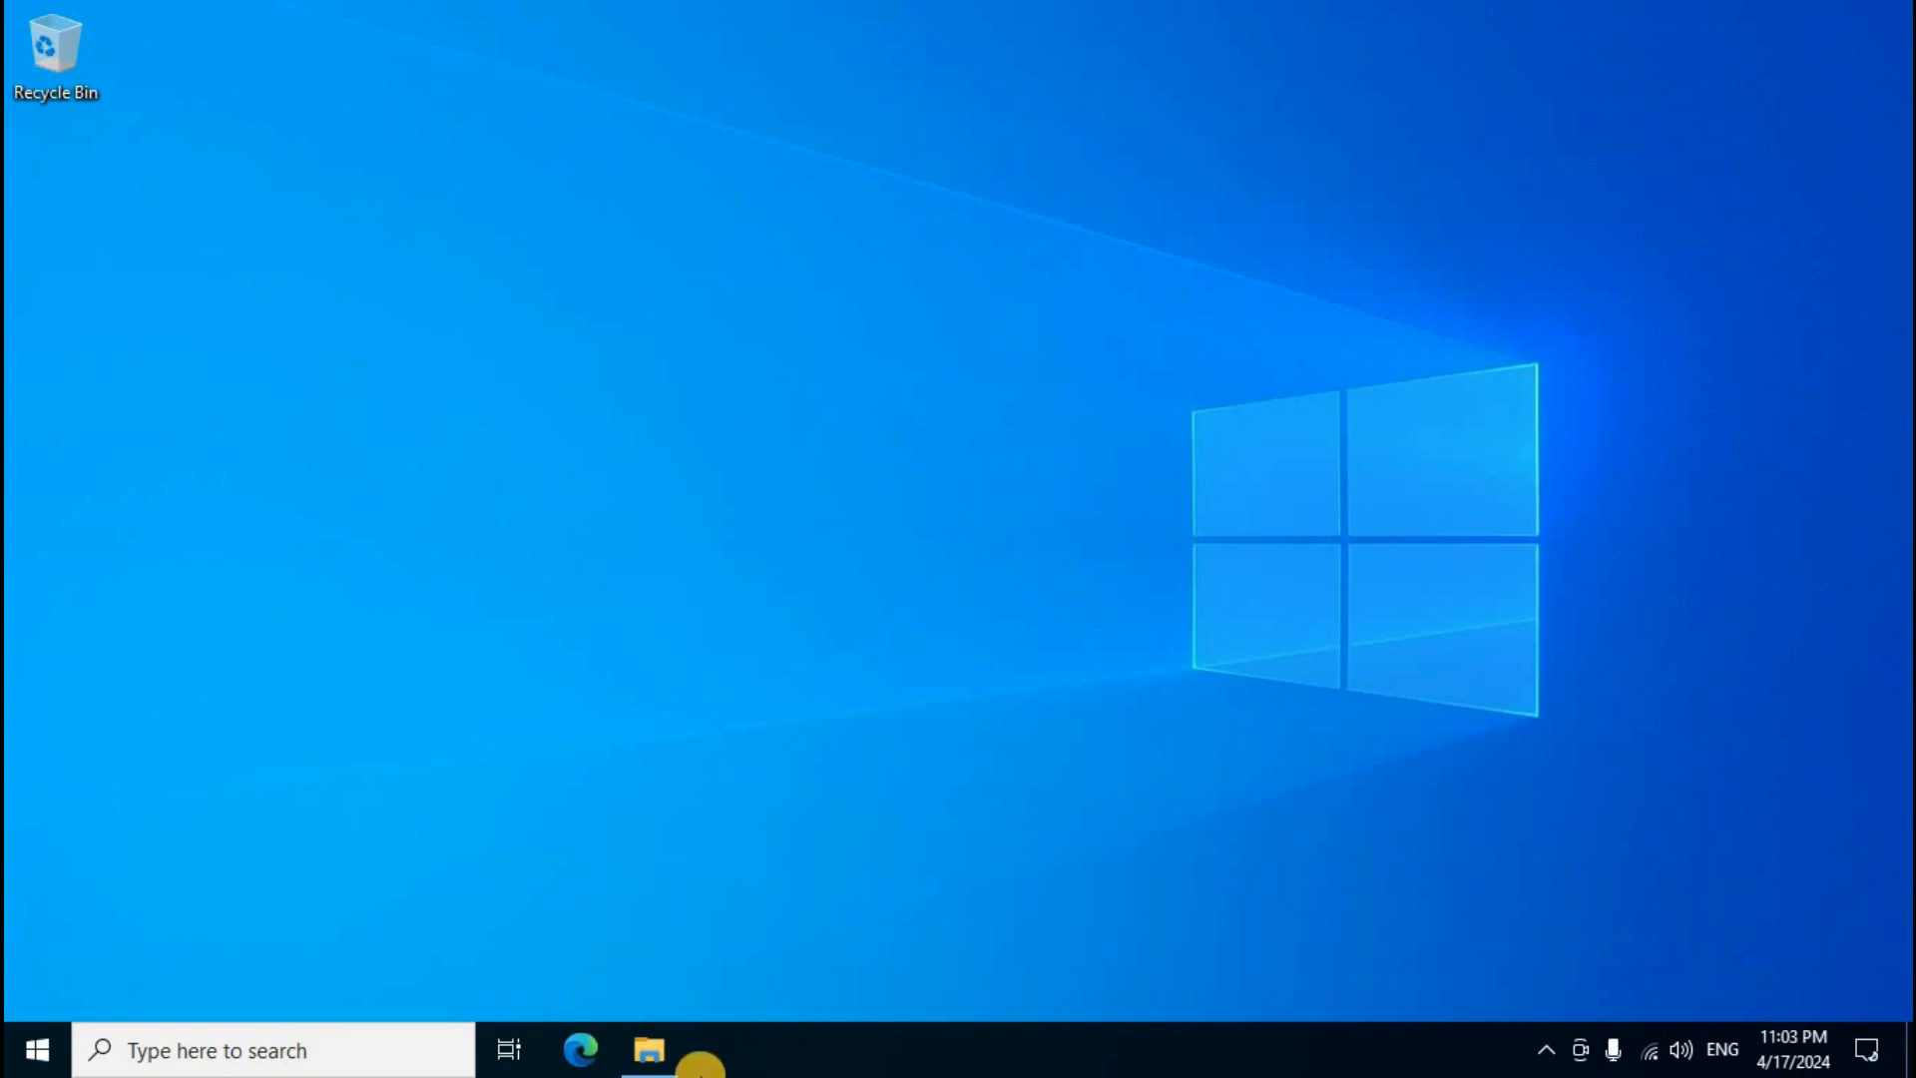
Step: Run DiskClone_Free from the Downloads folder as administrator and confirm English as the setup language
{"action": "mouse_move", "coordinate": [646, 1050]}
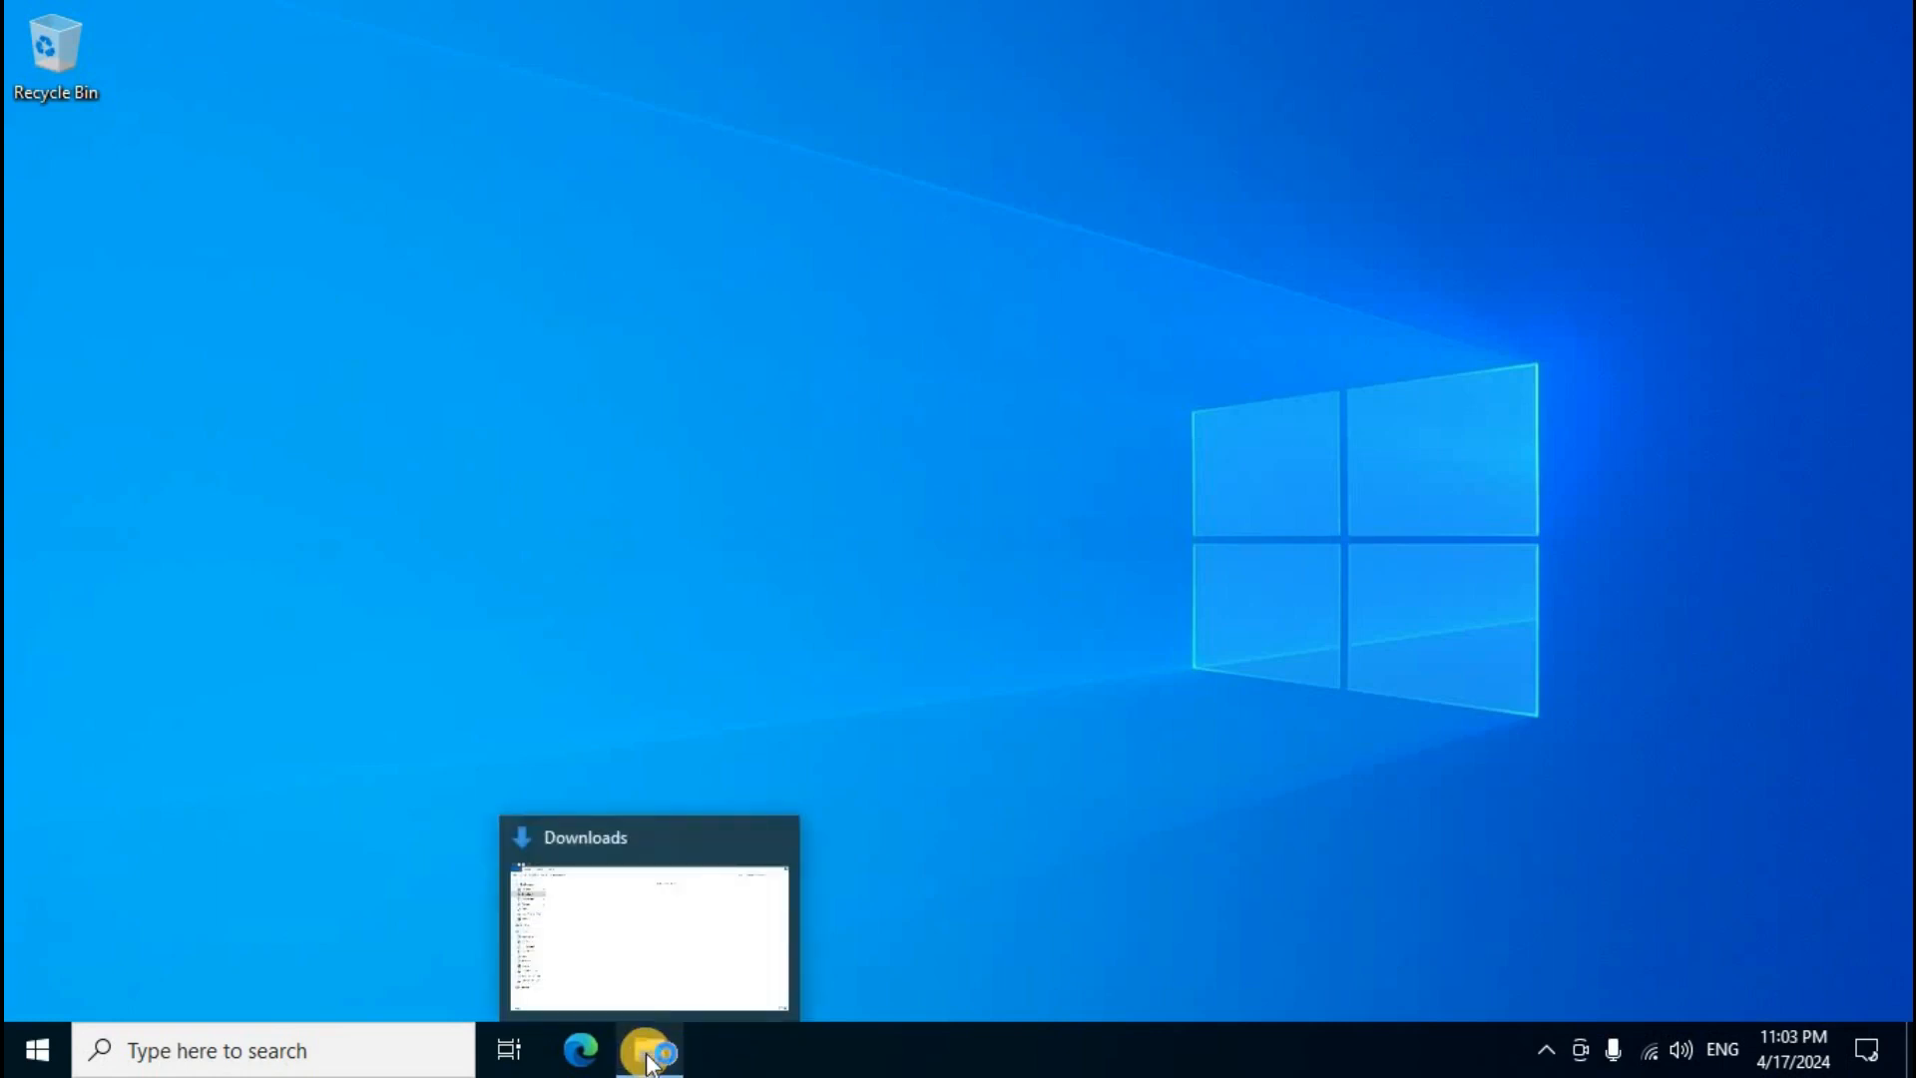
{"action": "left_click", "coordinate": [646, 1056]}
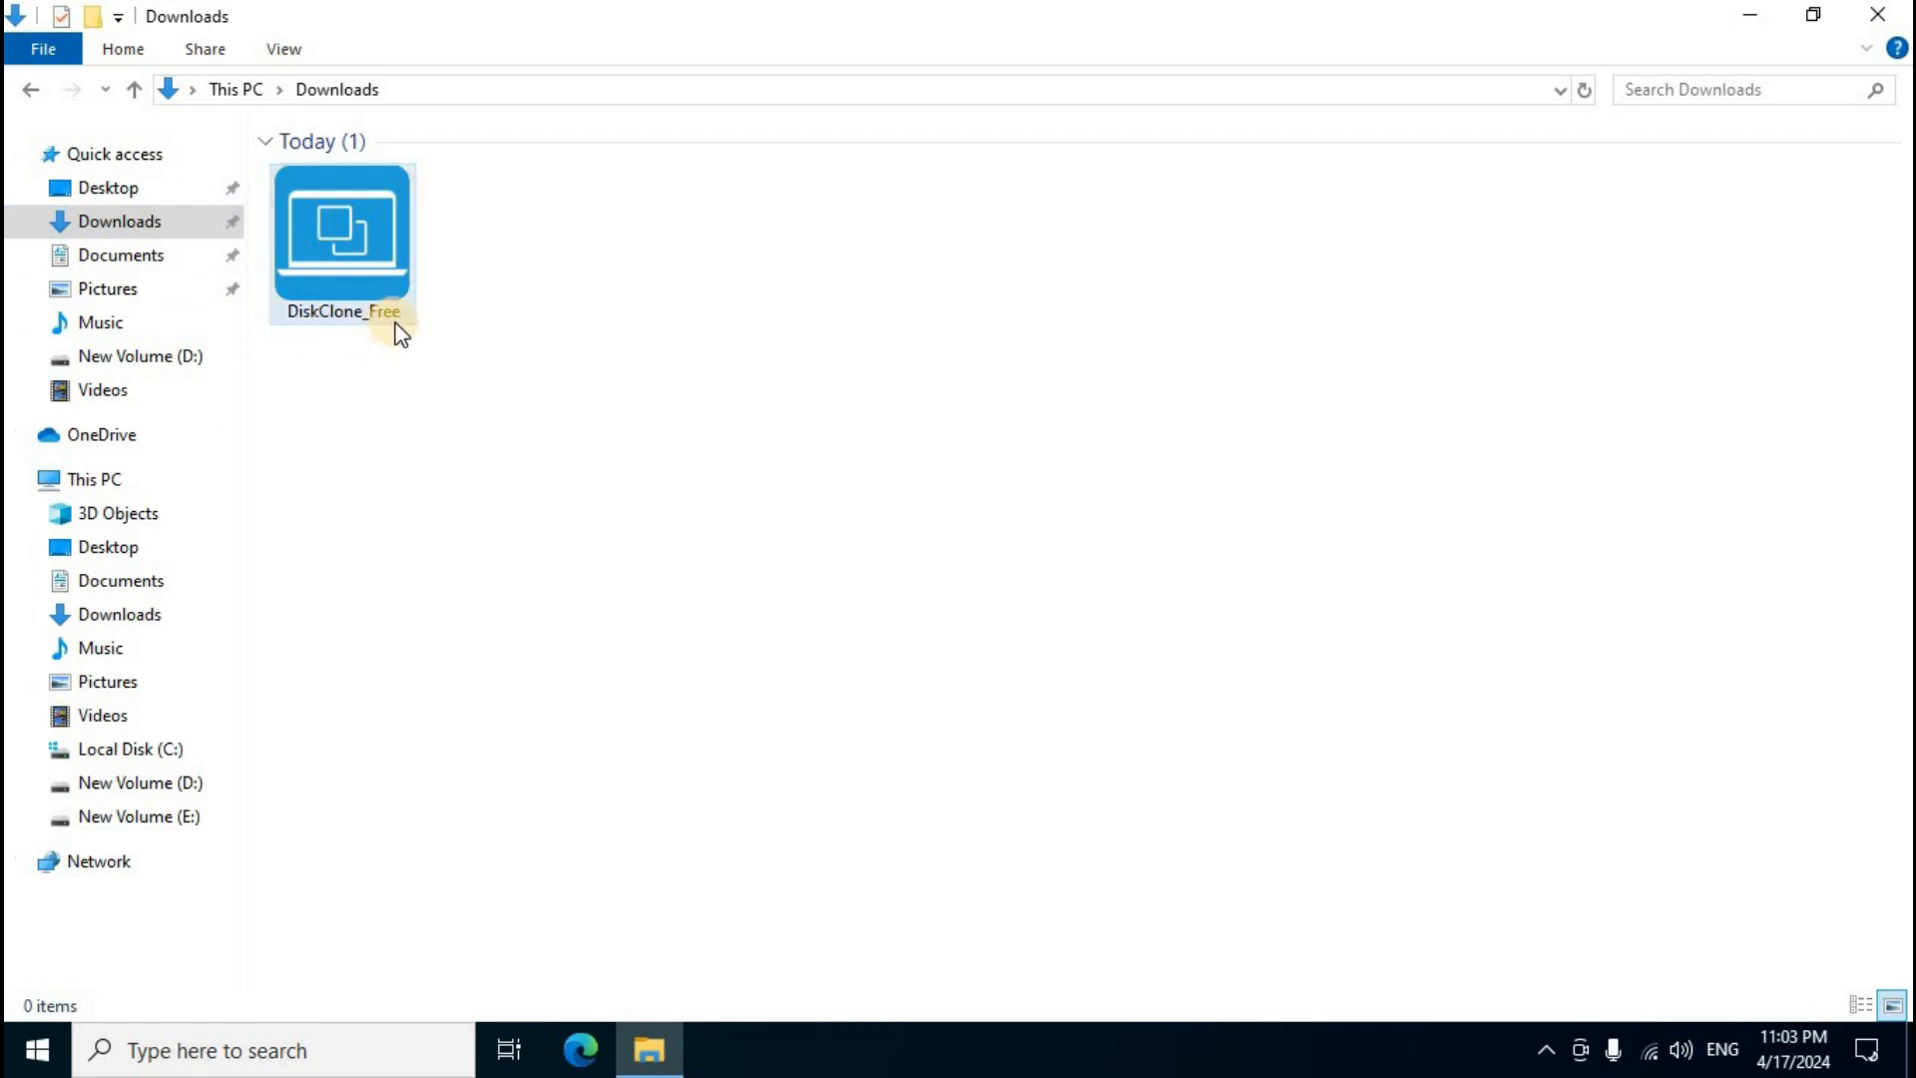
{"action": "mouse_move", "coordinate": [382, 259]}
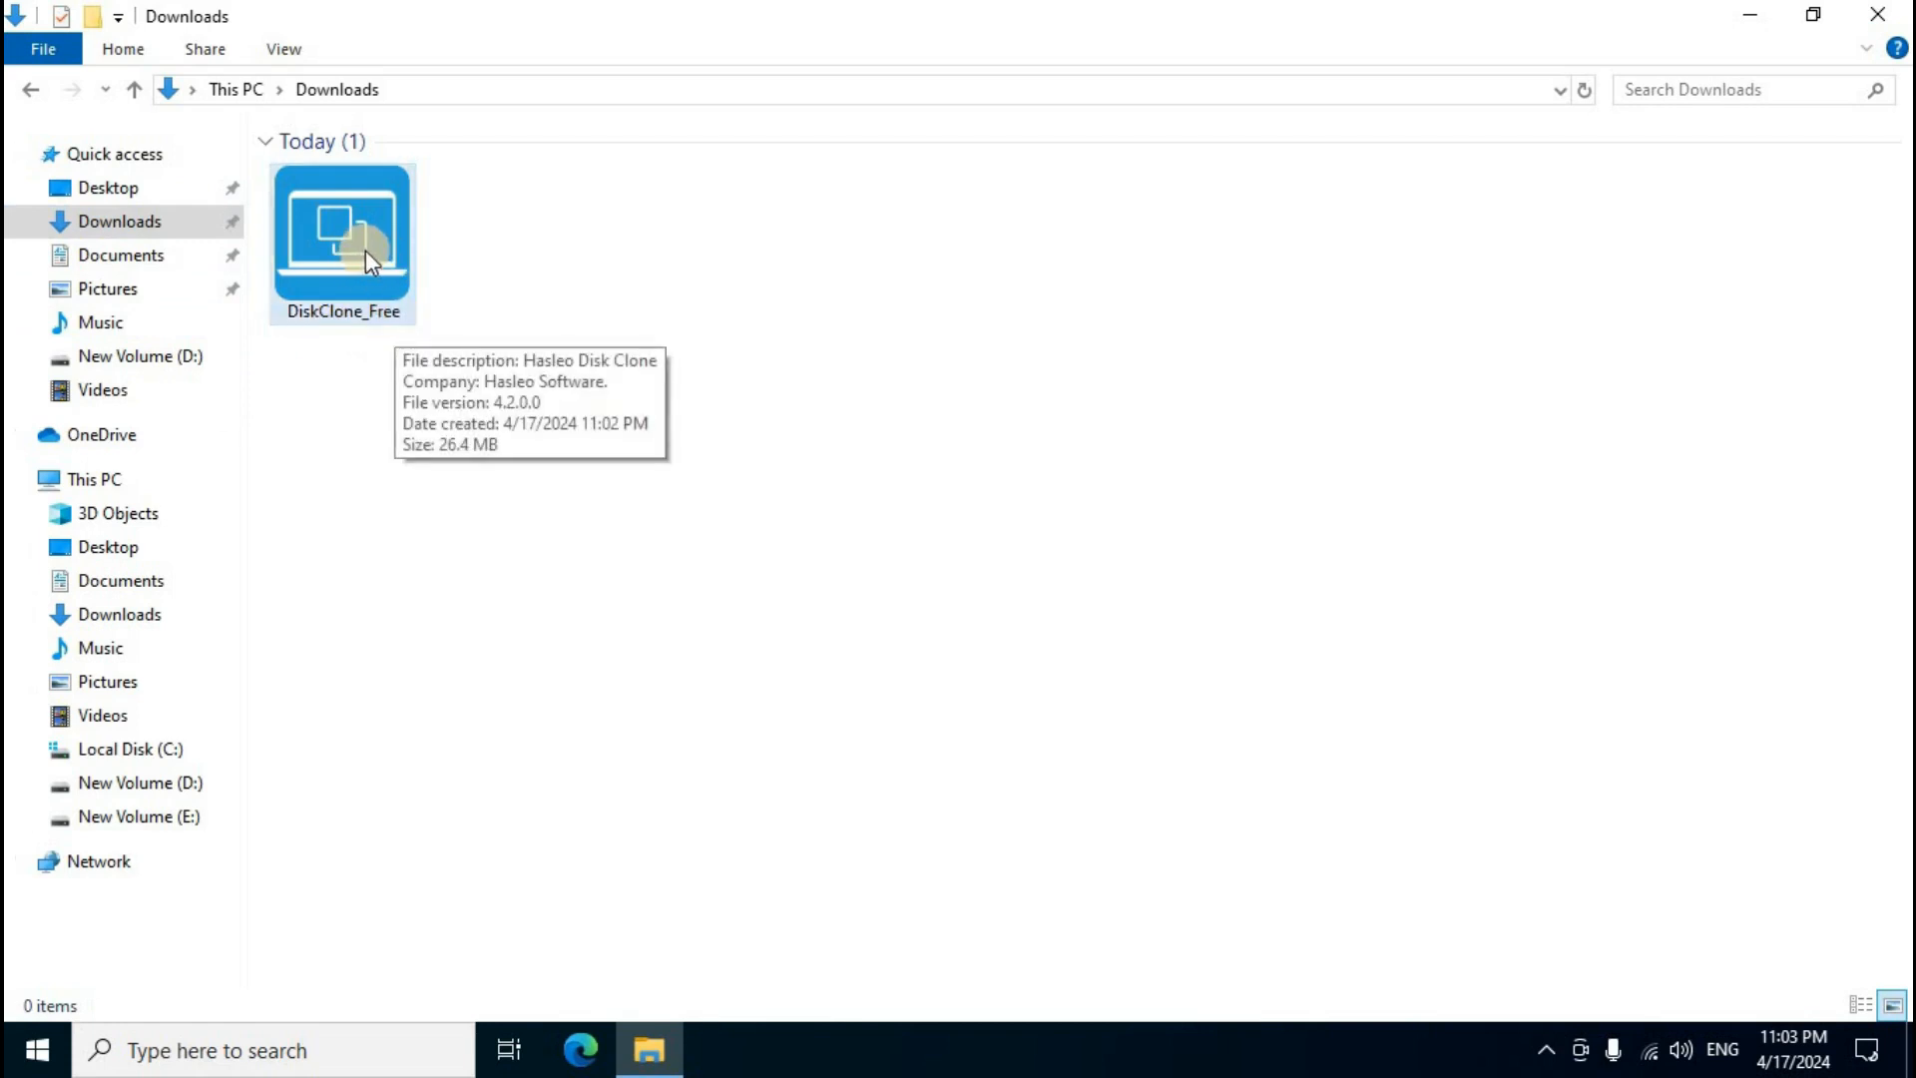
{"action": "right_click", "coordinate": [380, 232]}
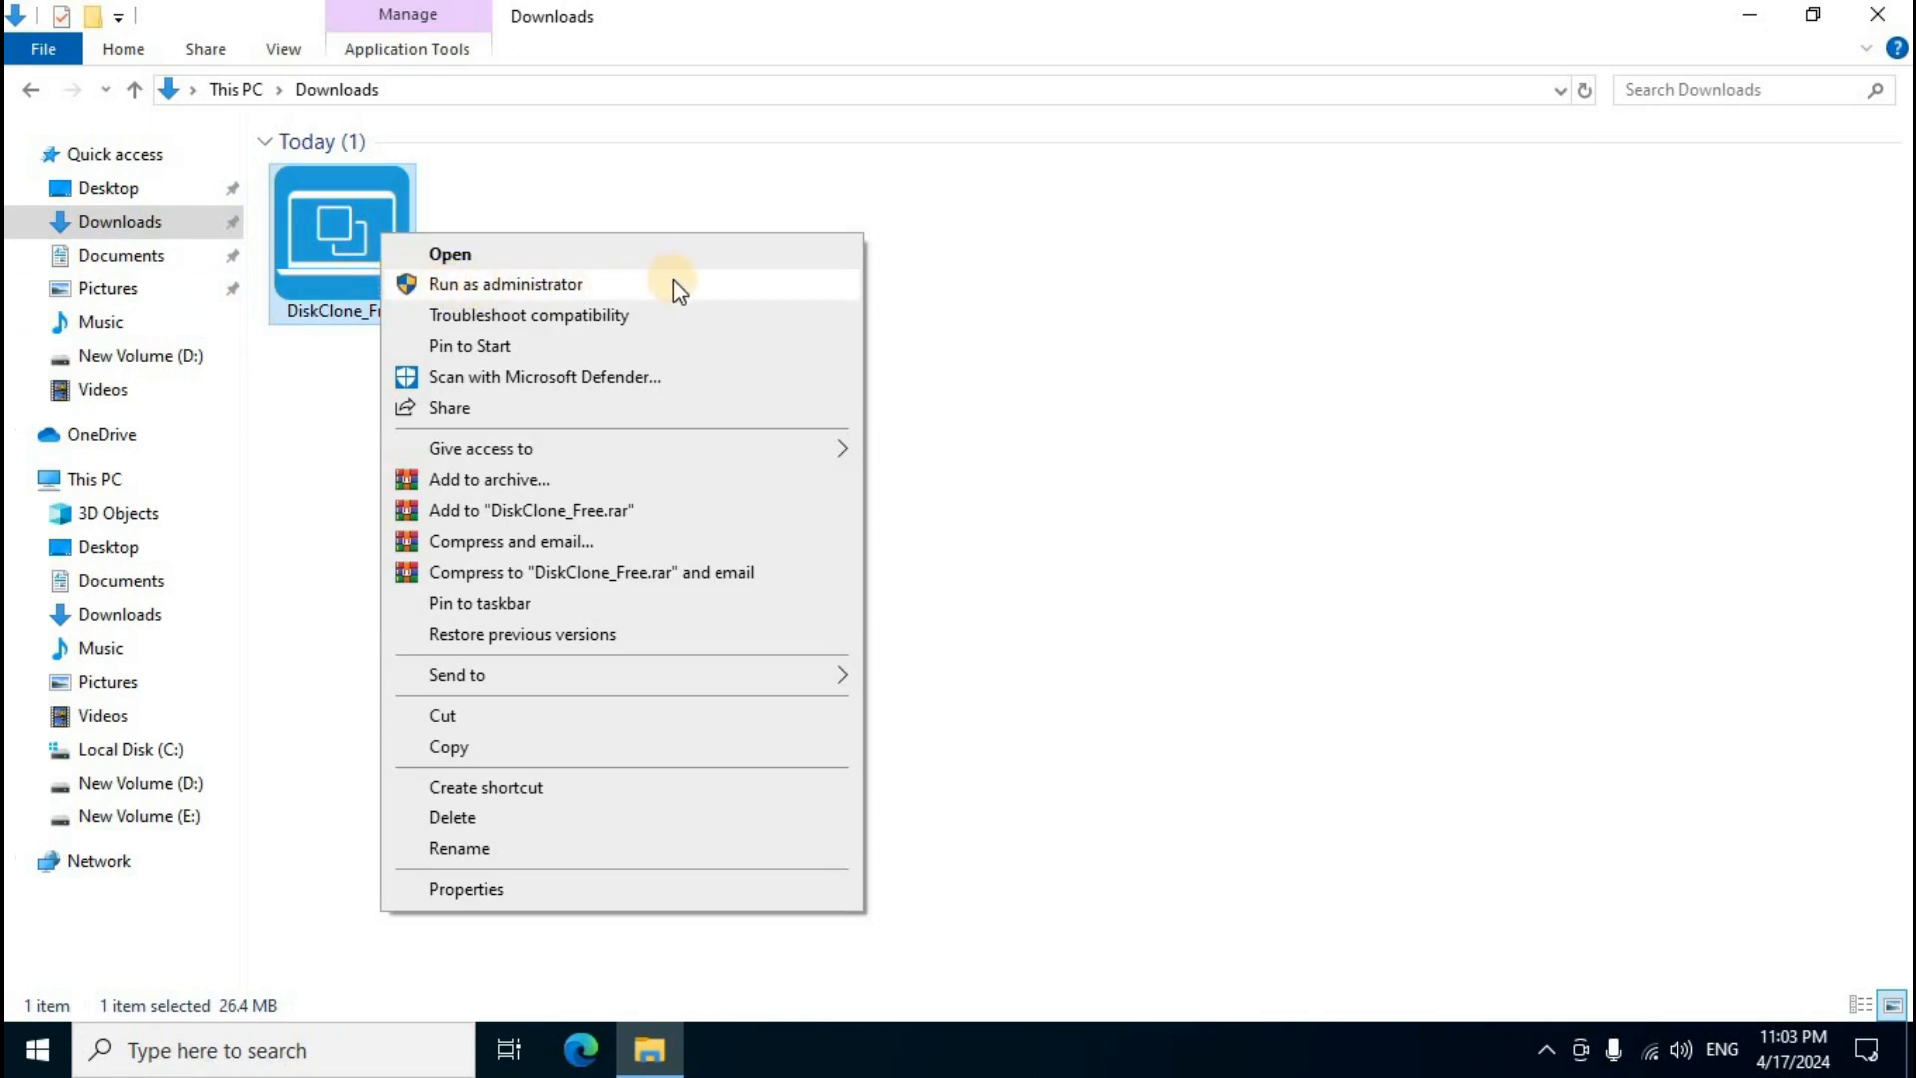
{"action": "left_click", "coordinate": [679, 288]}
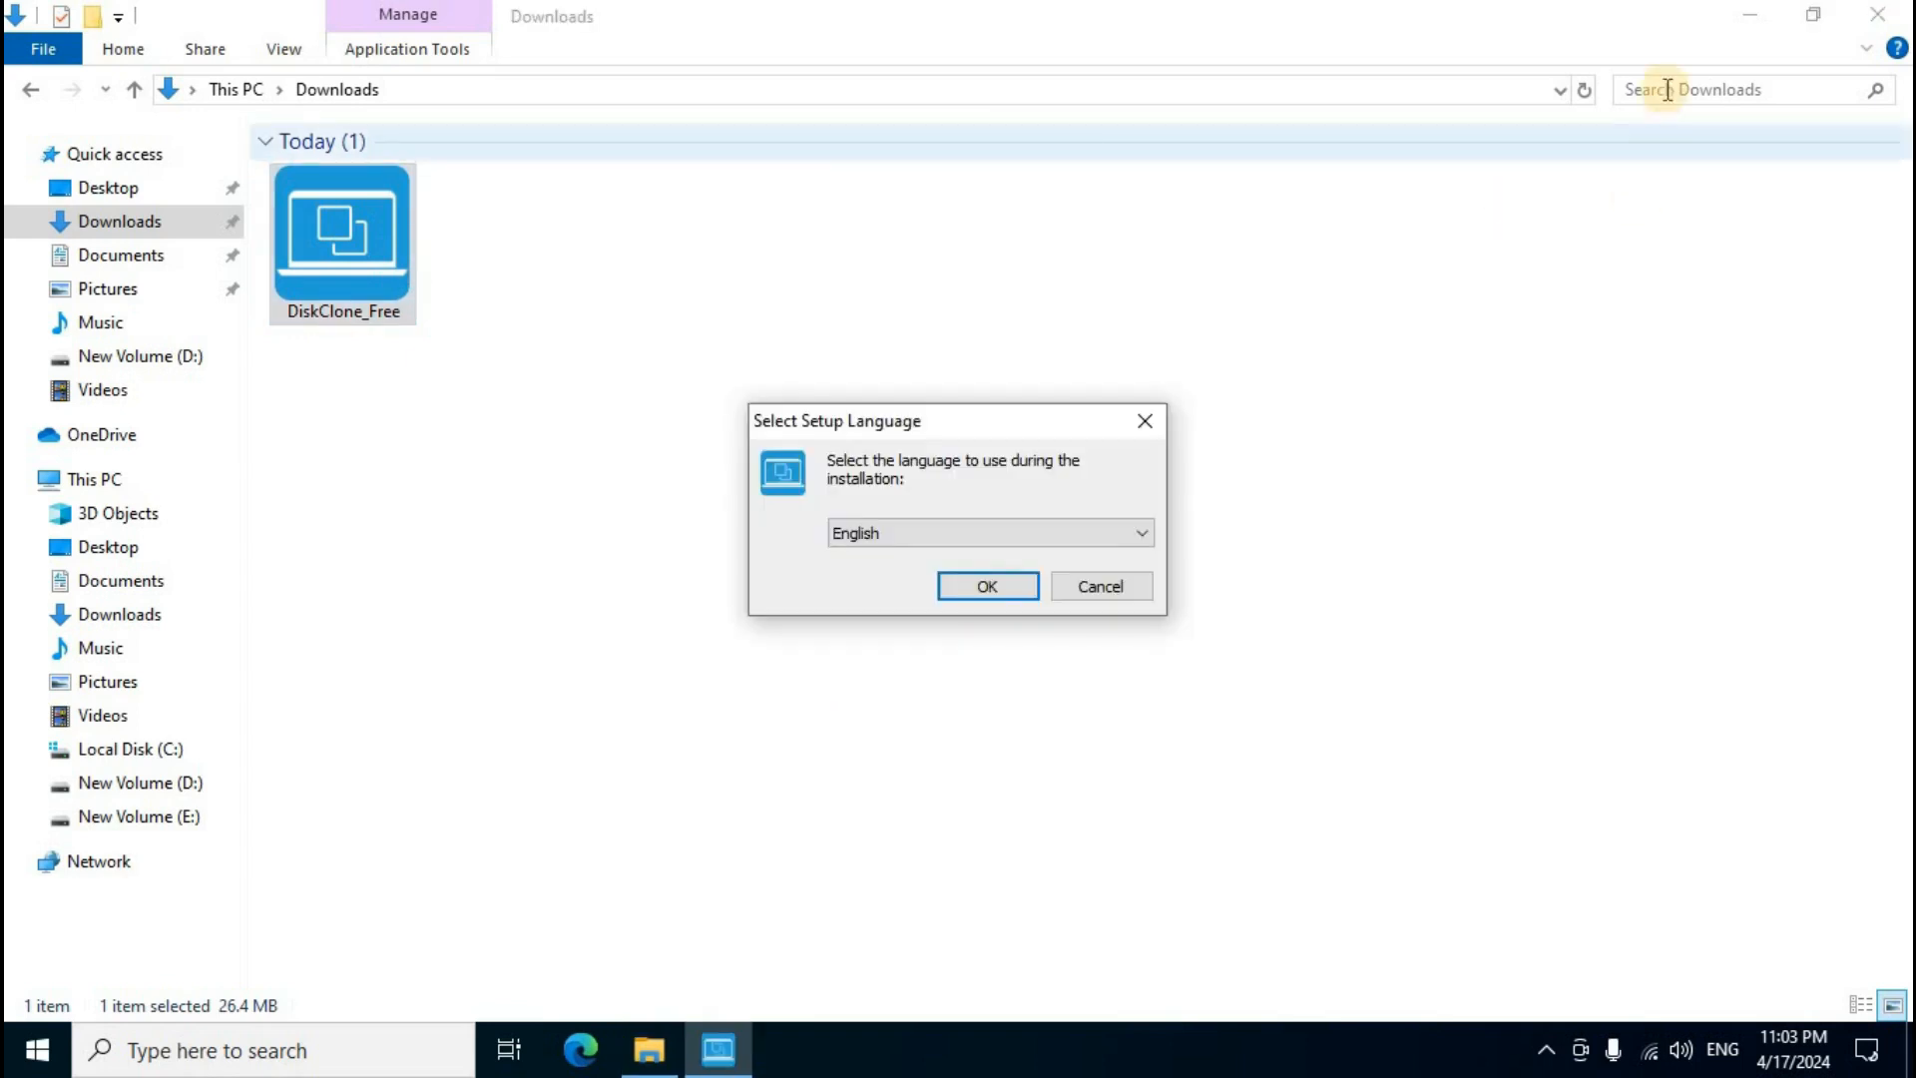
{"action": "left_click", "coordinate": [1750, 18]}
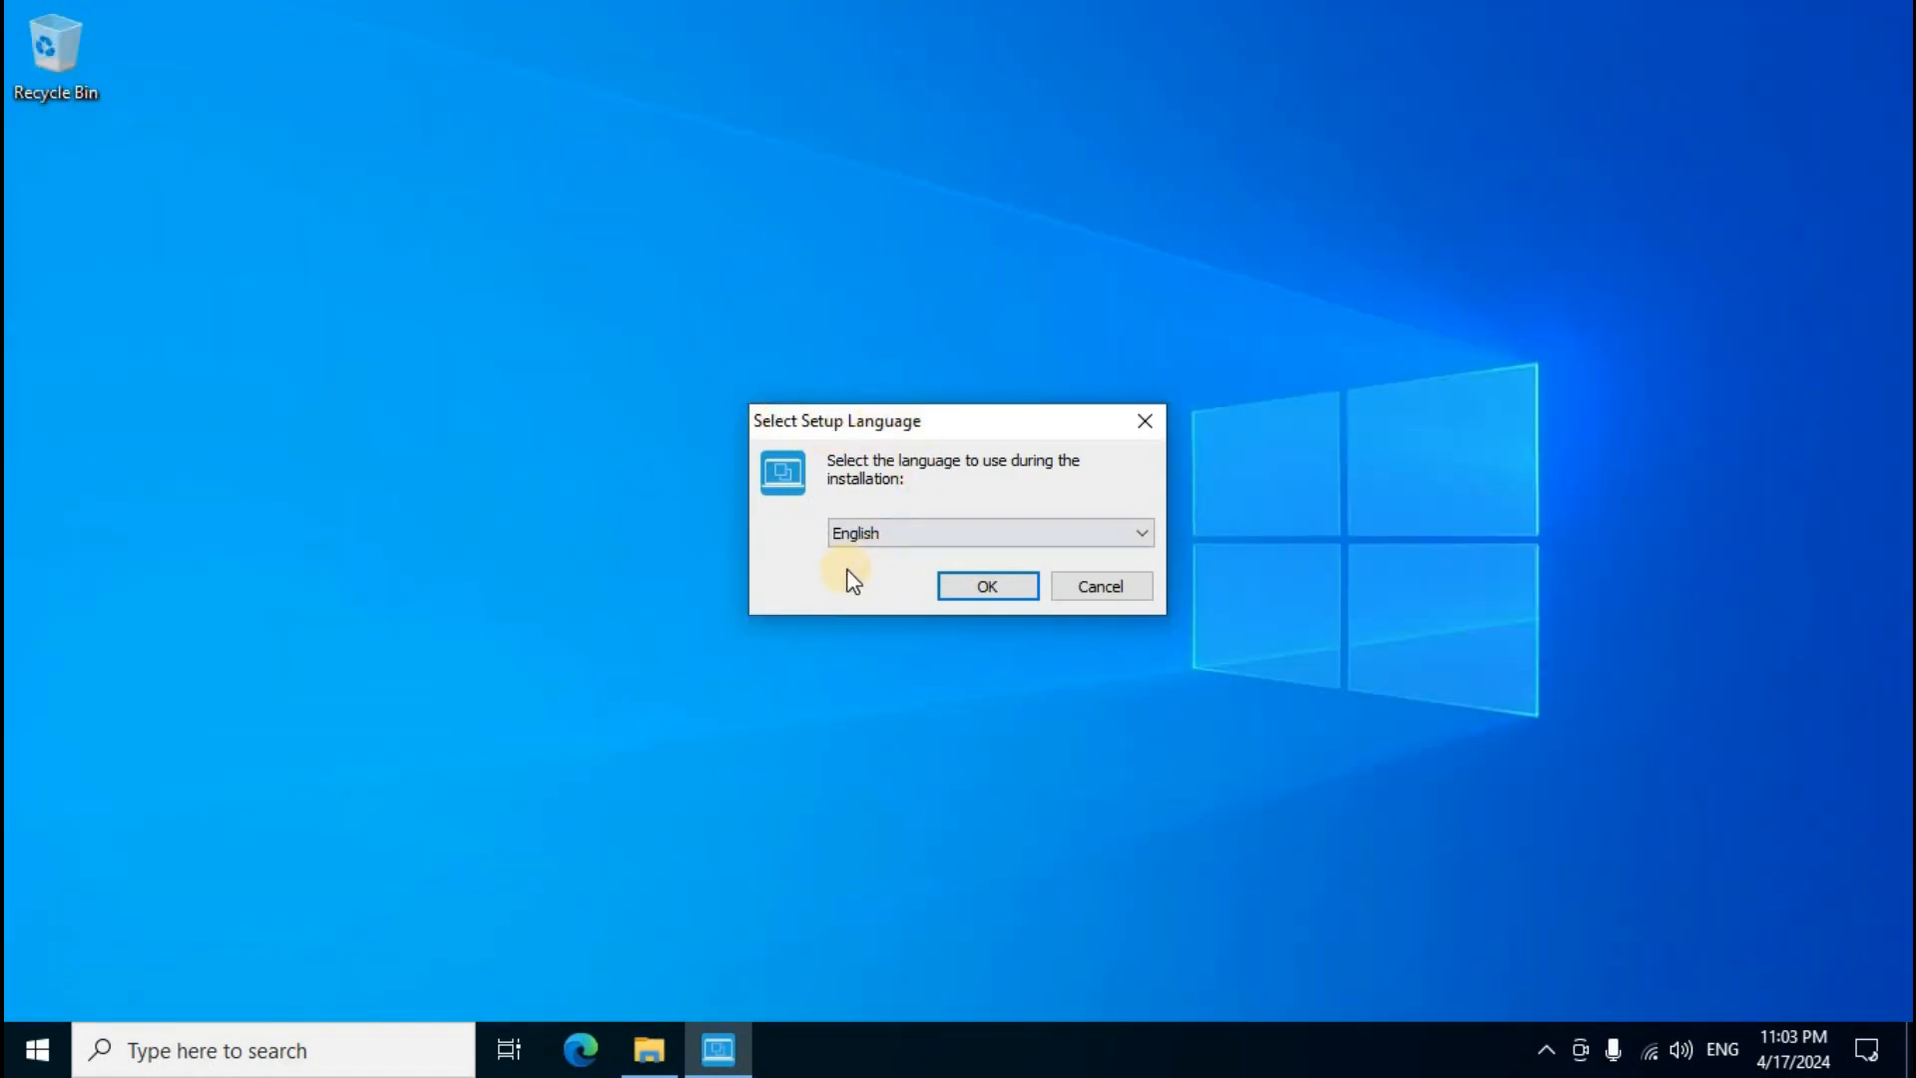
{"action": "left_click", "coordinate": [984, 585]}
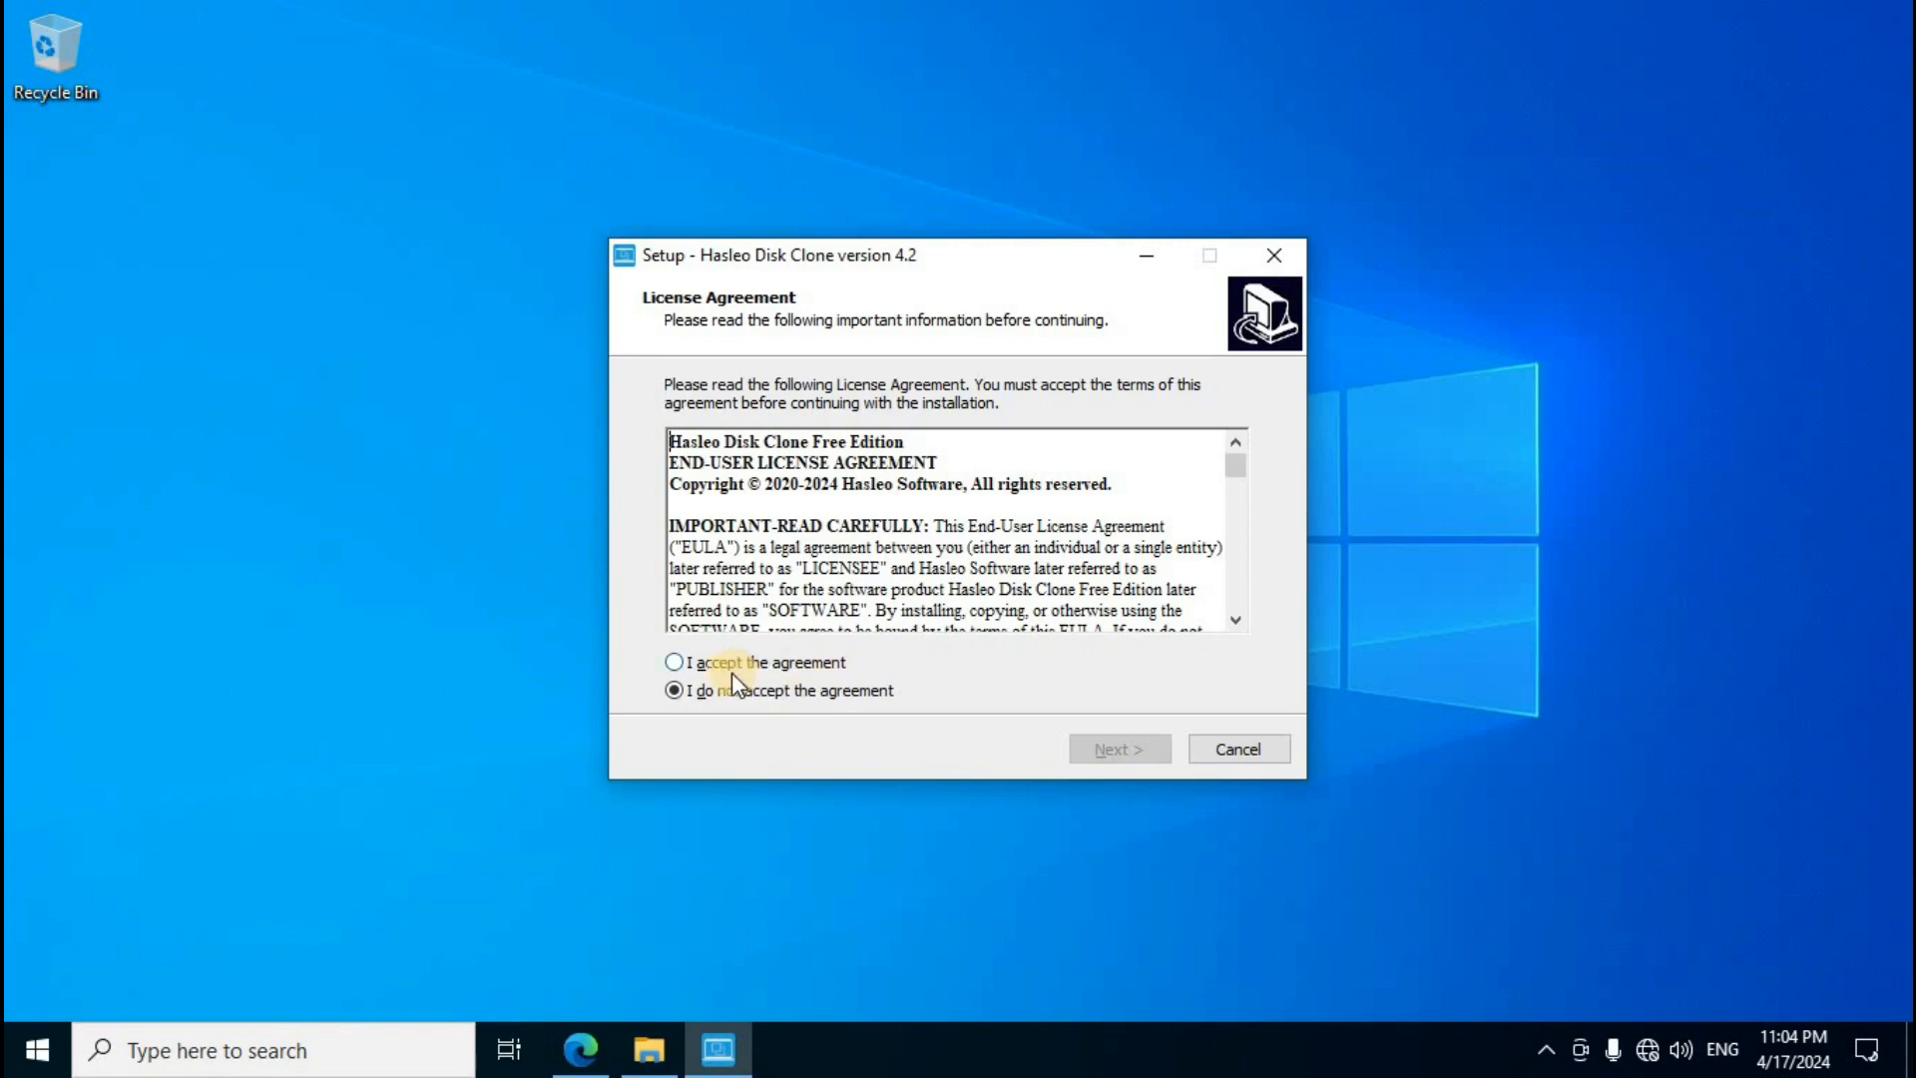
Step: Accept the license agreement and keep the default Start Menu folder Hasleo Disk Clone
{"action": "left_click", "coordinate": [674, 662]}
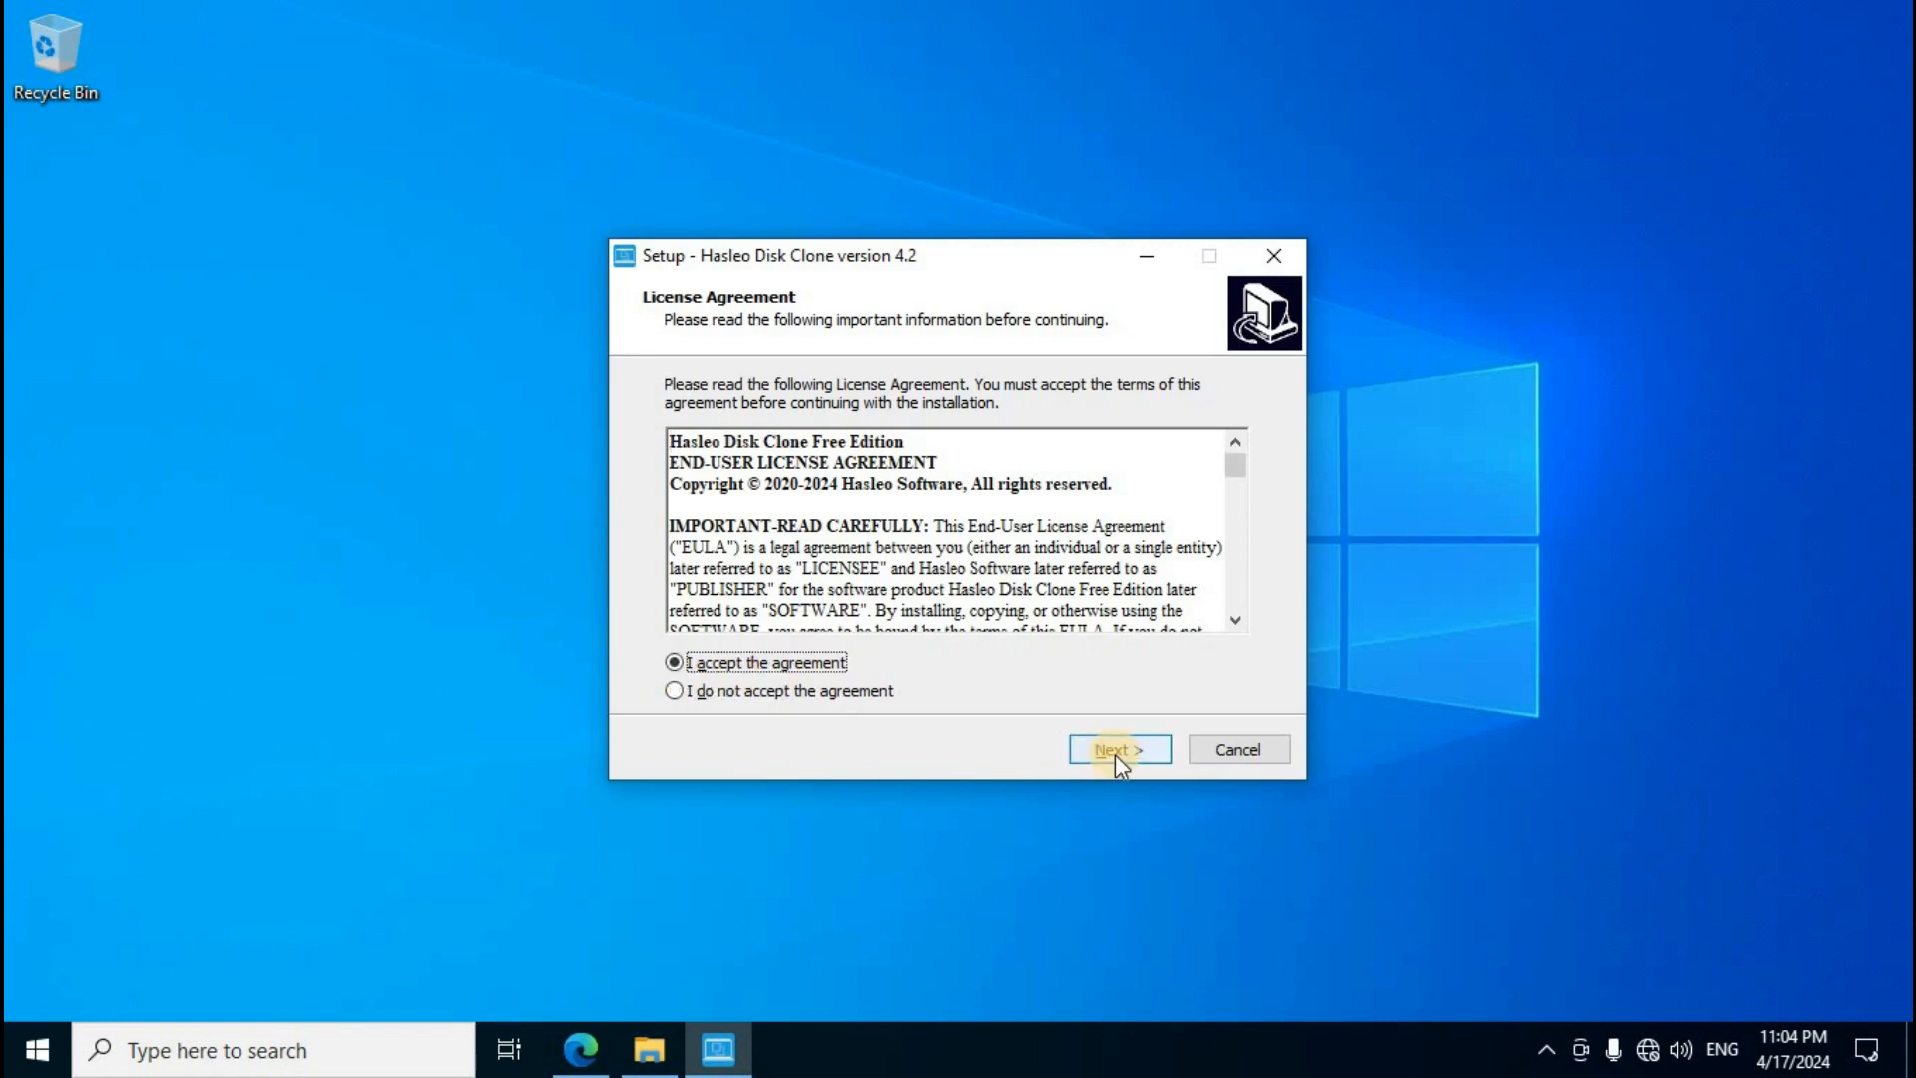
{"action": "left_click", "coordinate": [1116, 752]}
{"action": "left_click", "coordinate": [1115, 752]}
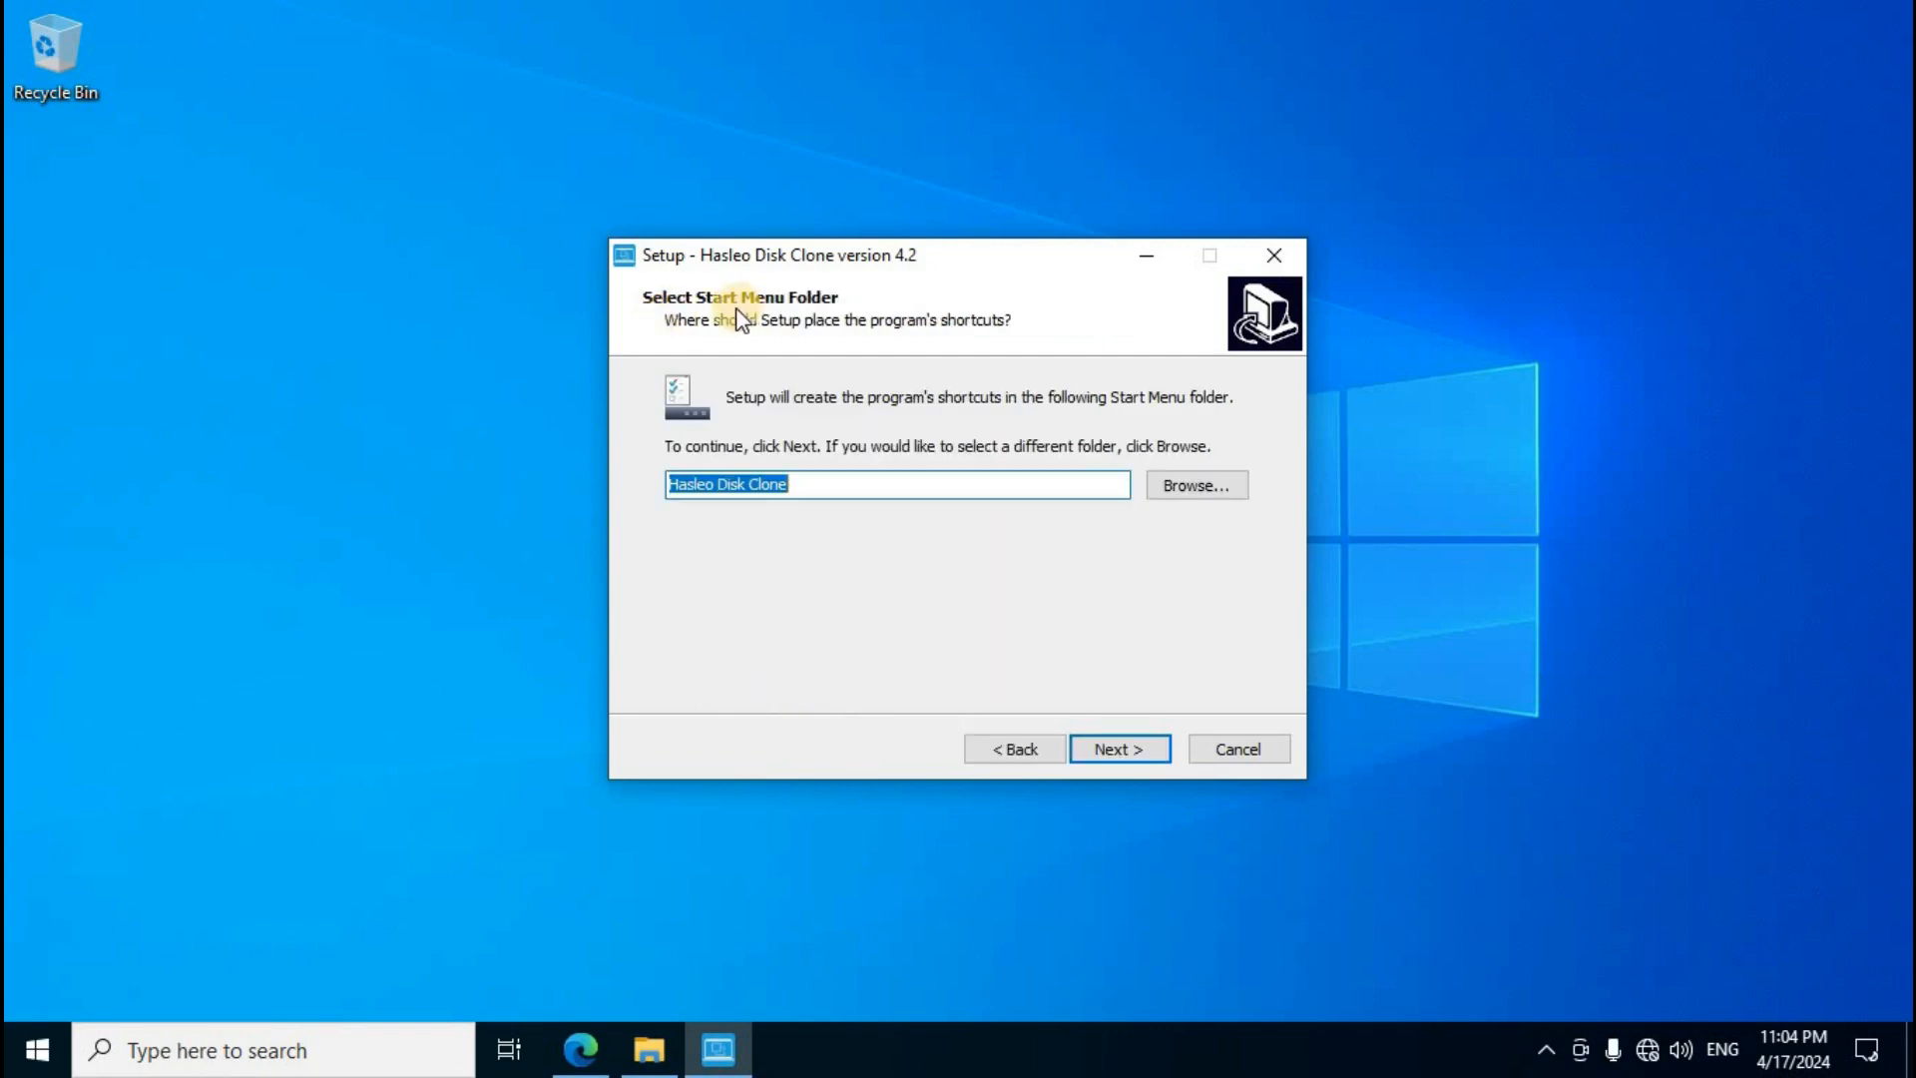
{"action": "left_click", "coordinate": [1129, 752]}
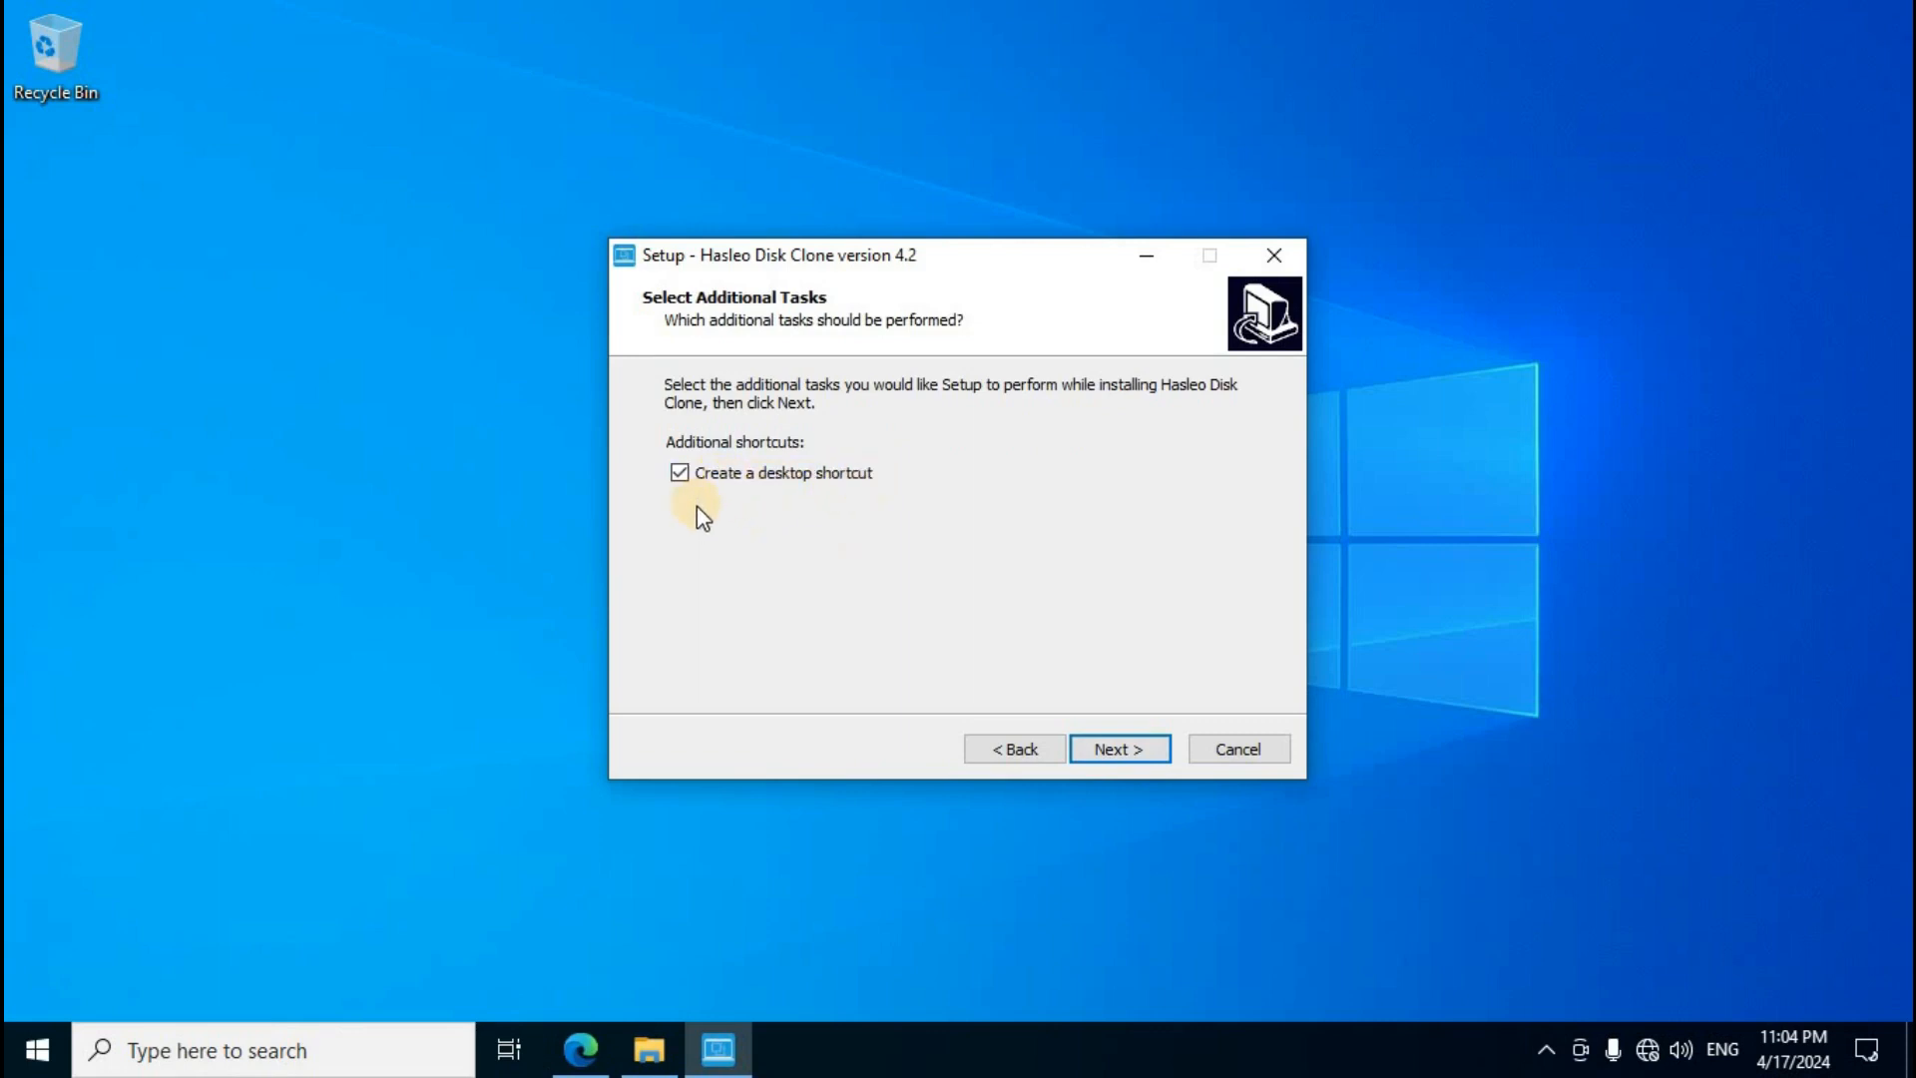
Step: Keep the desktop shortcut option, install, and finish setup with Launch Hasleo Disk Clone checked
{"action": "left_click", "coordinate": [1117, 751]}
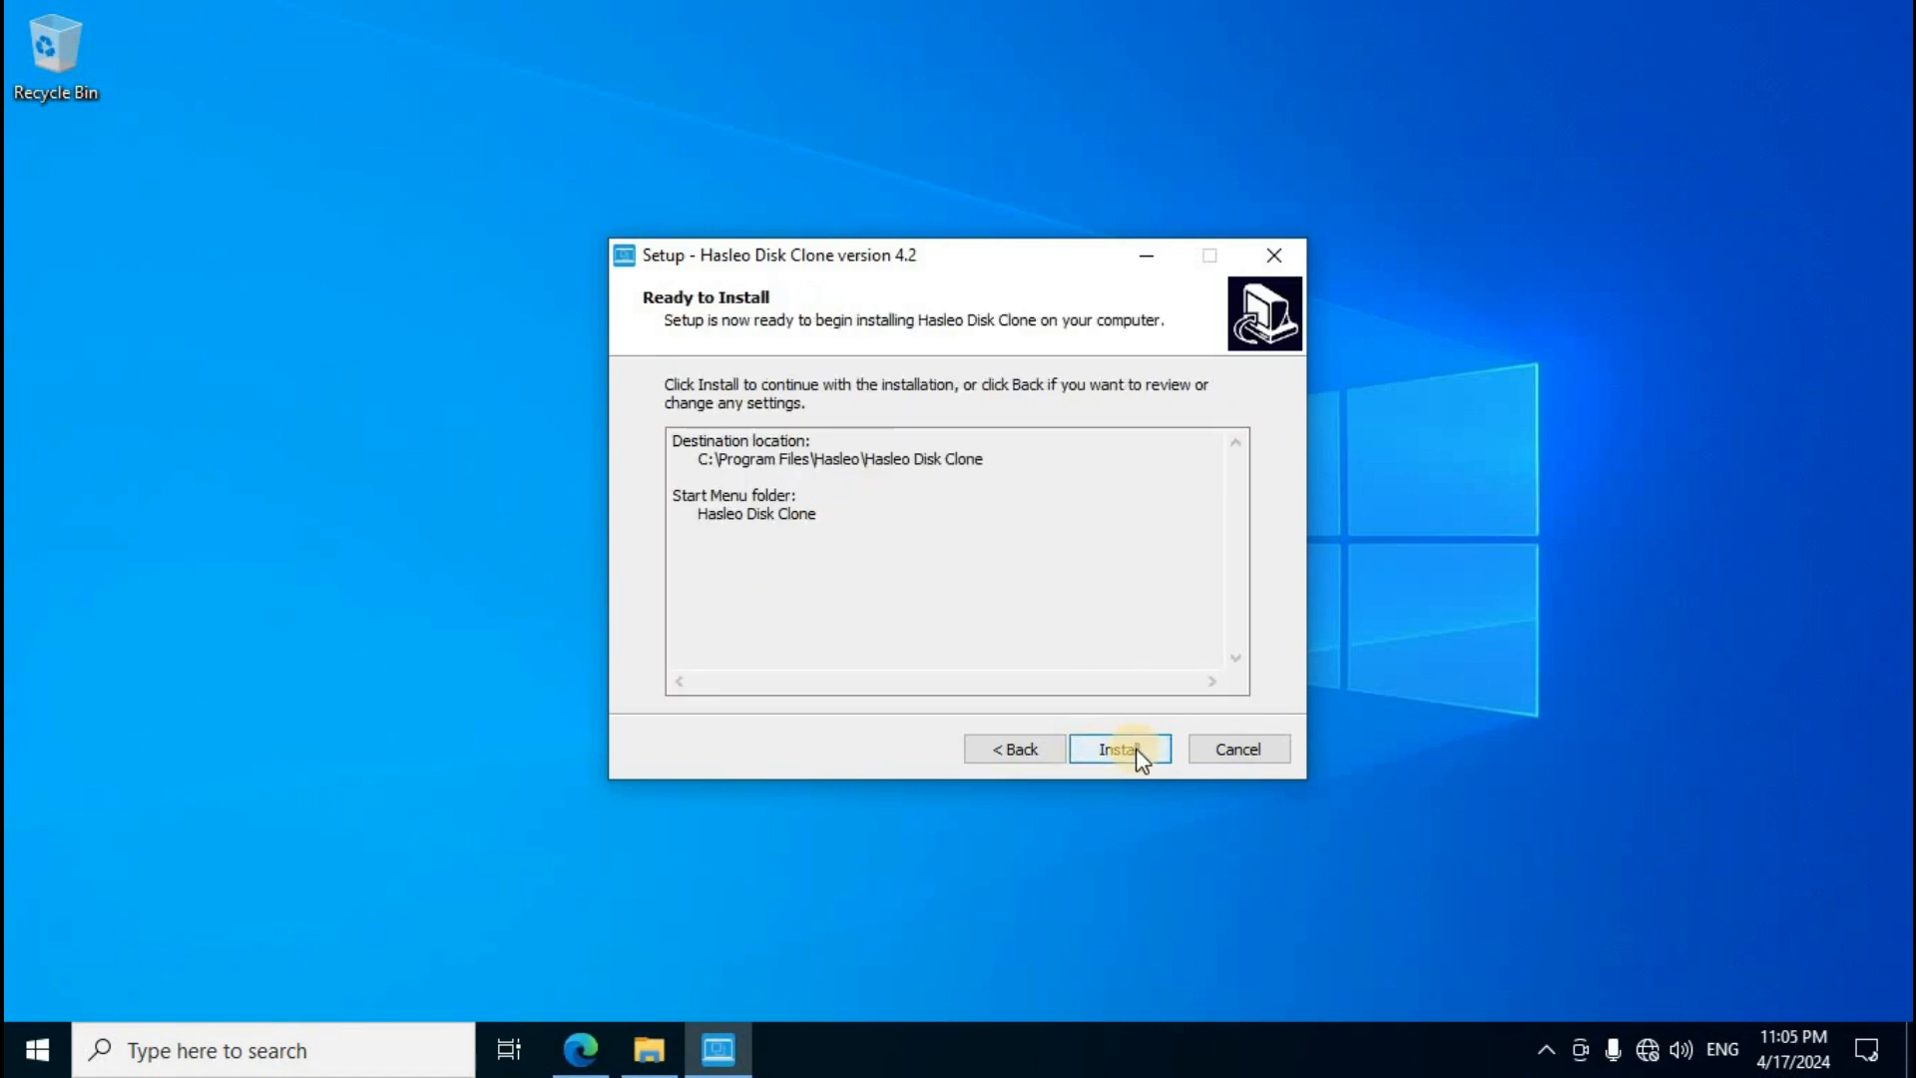
{"action": "left_click", "coordinate": [1121, 752]}
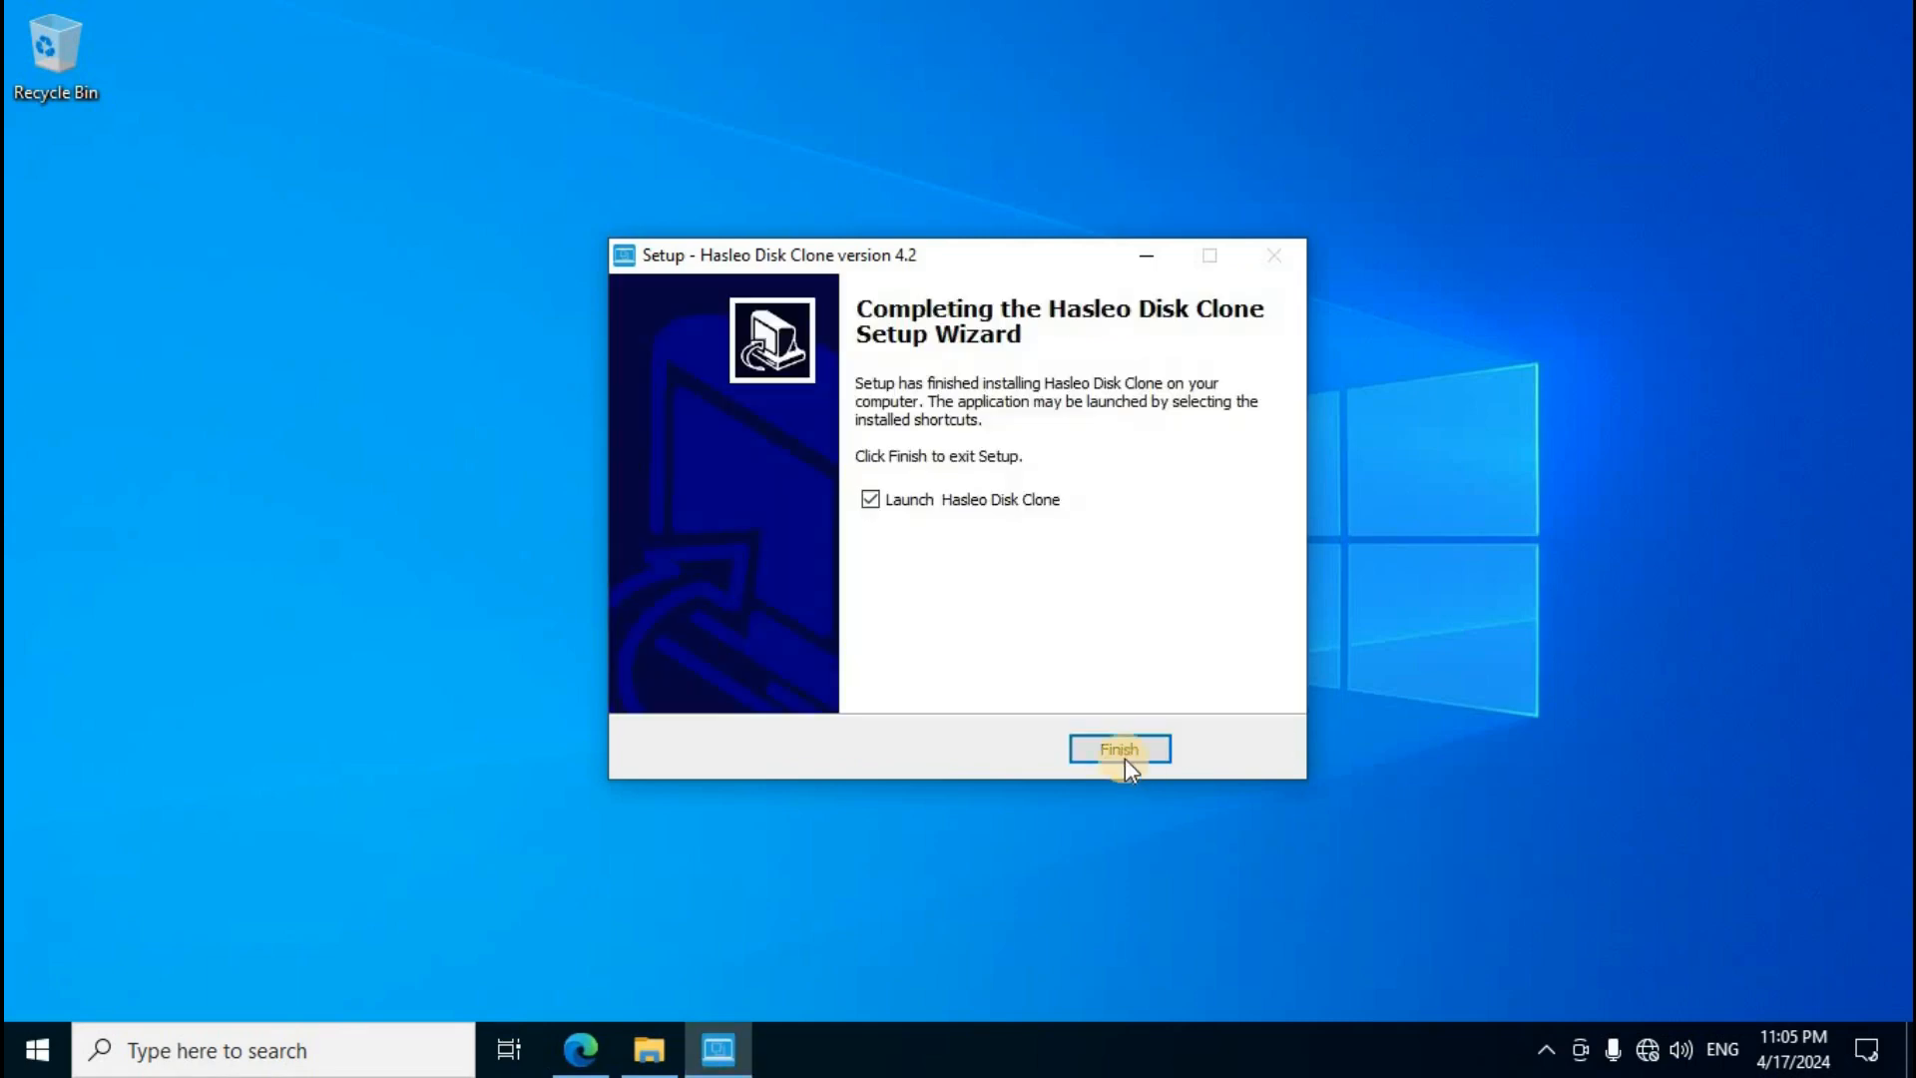
{"action": "left_click", "coordinate": [1120, 749]}
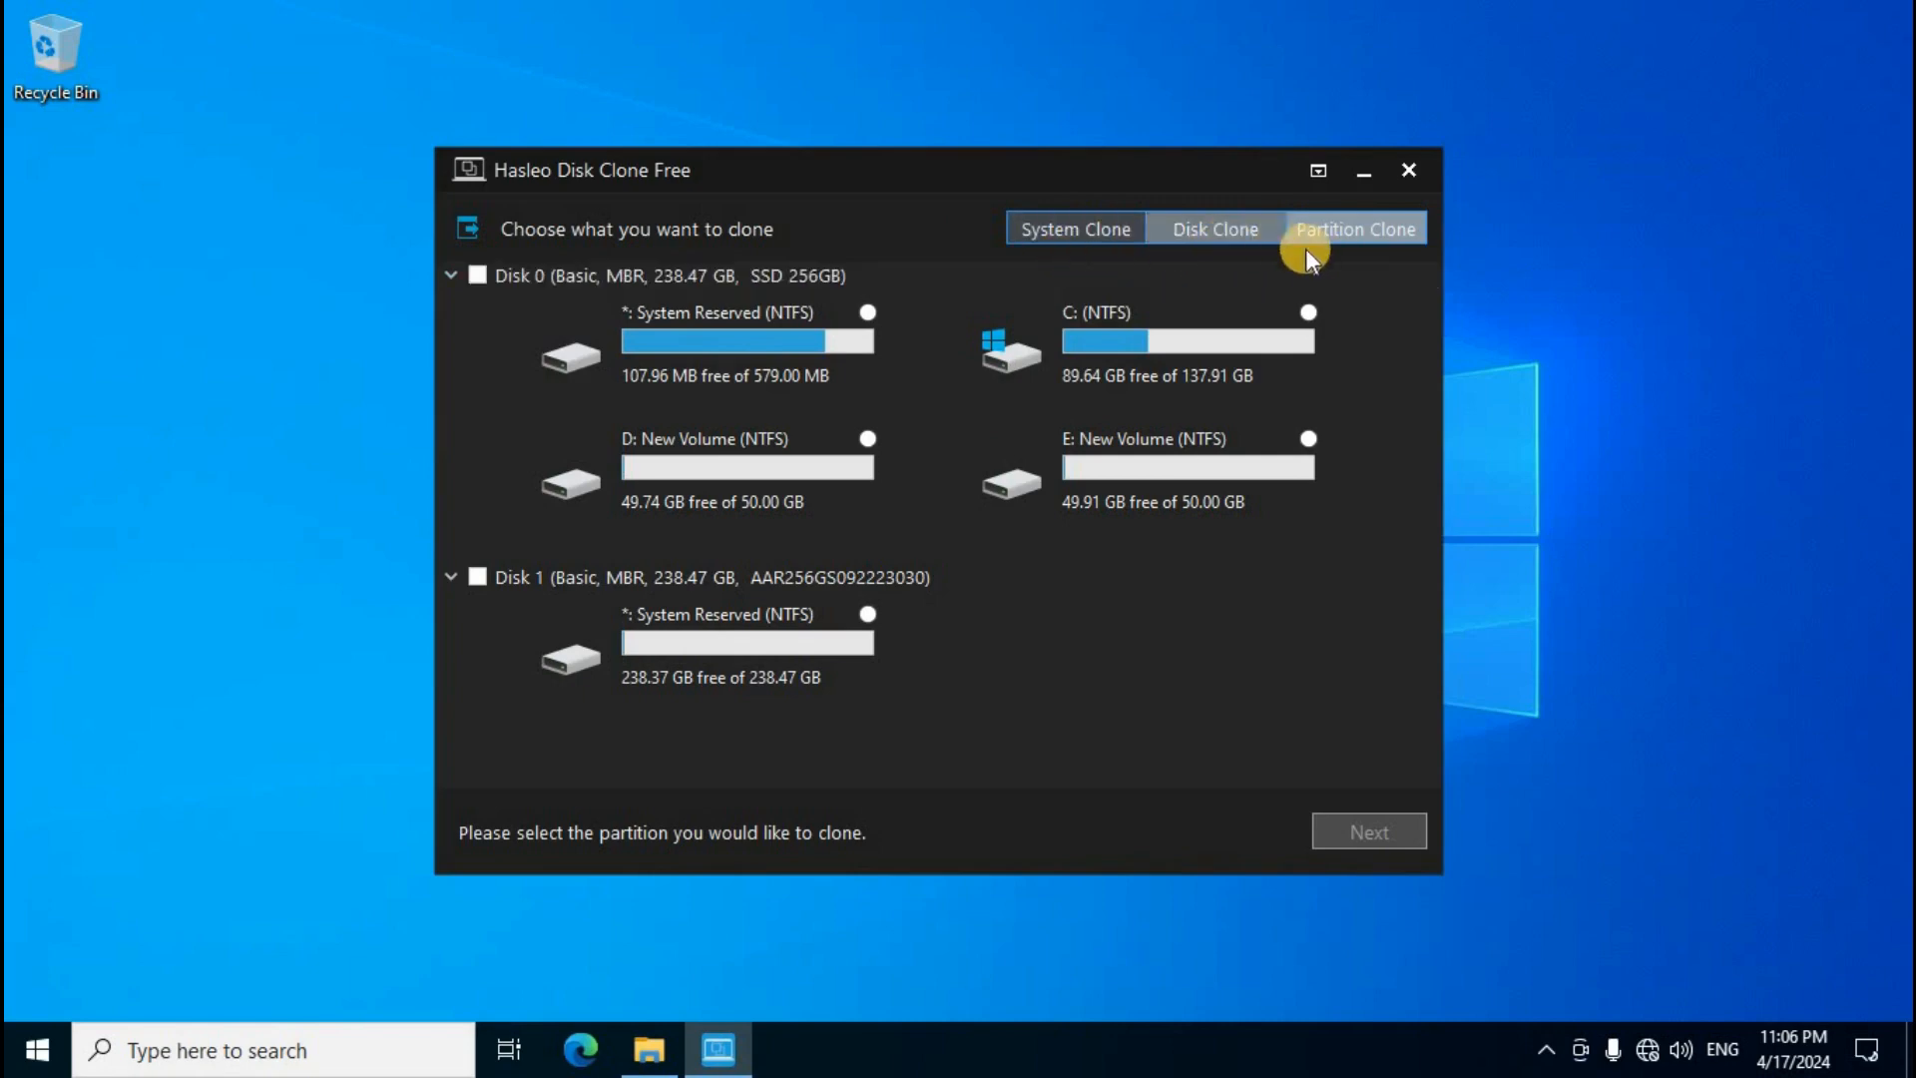
Step: Choose System Clone and select Disk 1 as the location to clone to
{"action": "left_click", "coordinate": [1077, 236]}
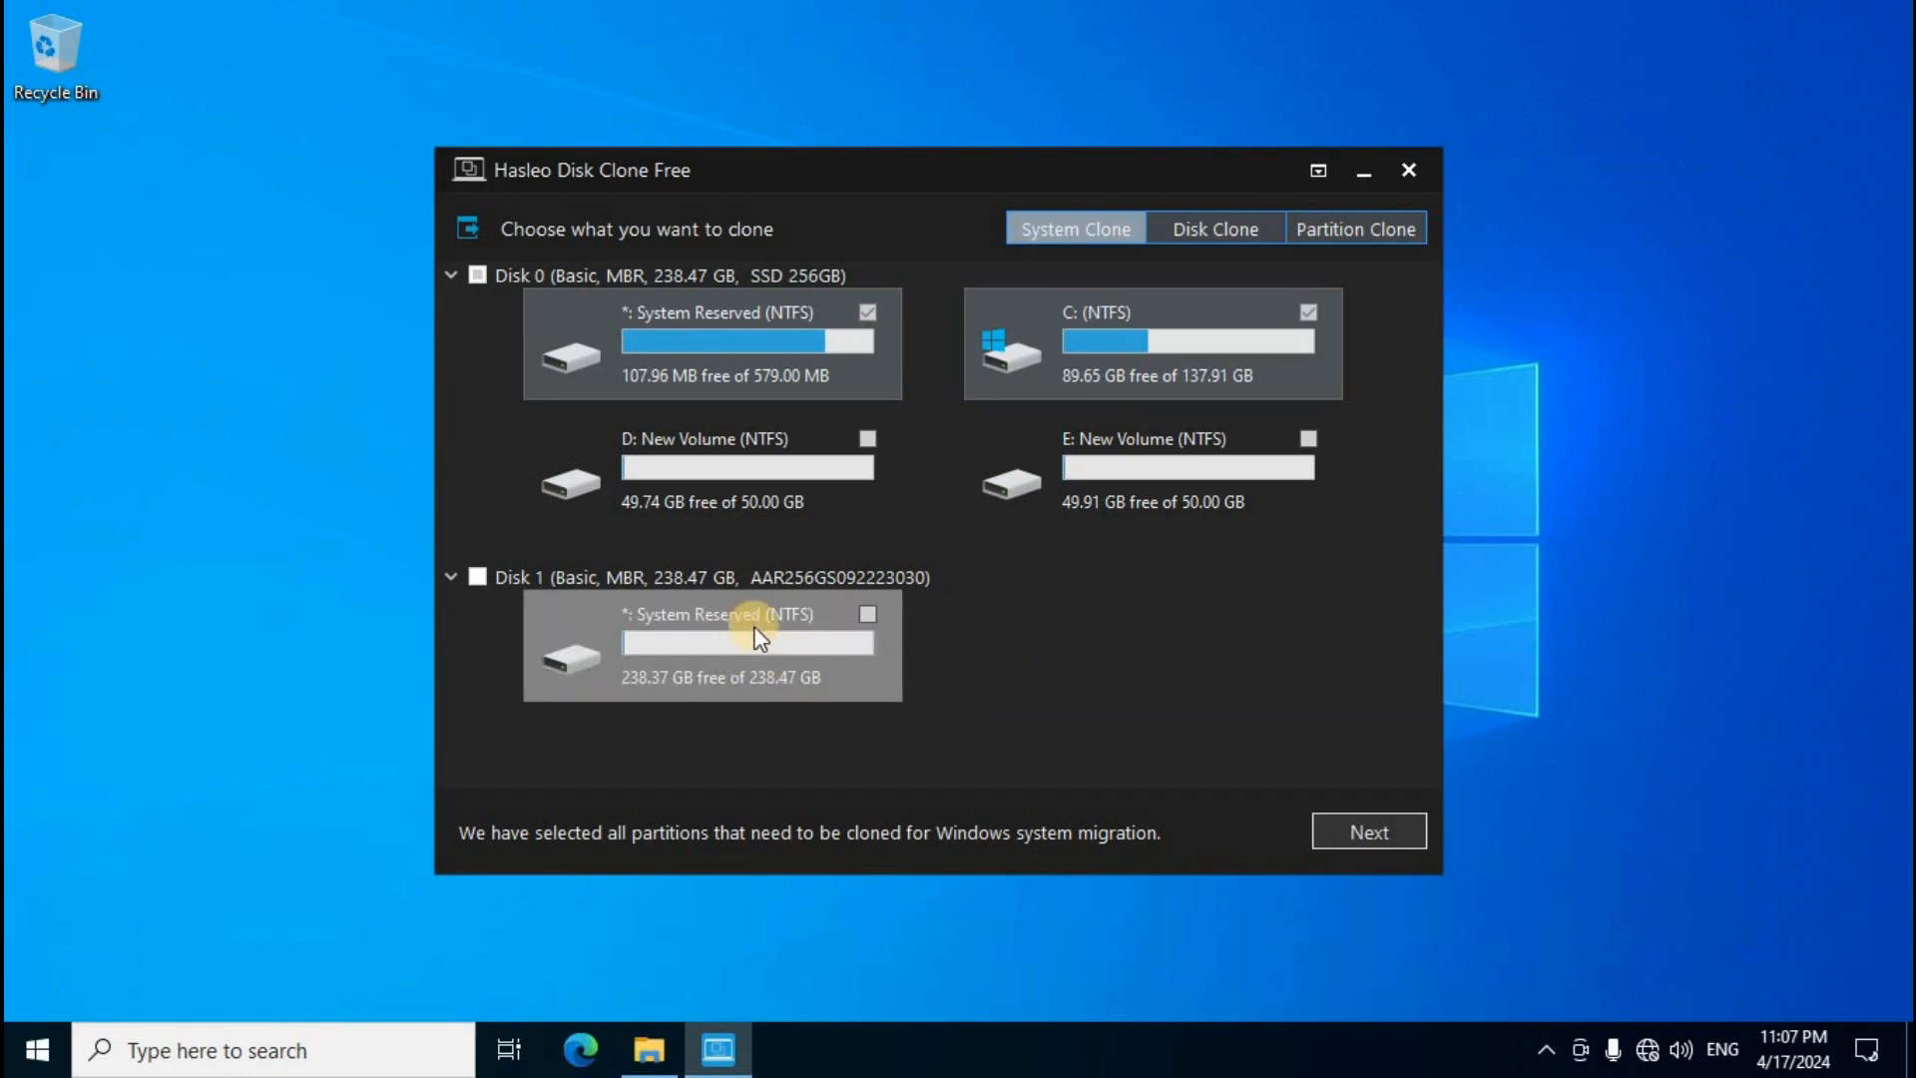
{"action": "left_click", "coordinate": [1390, 835]}
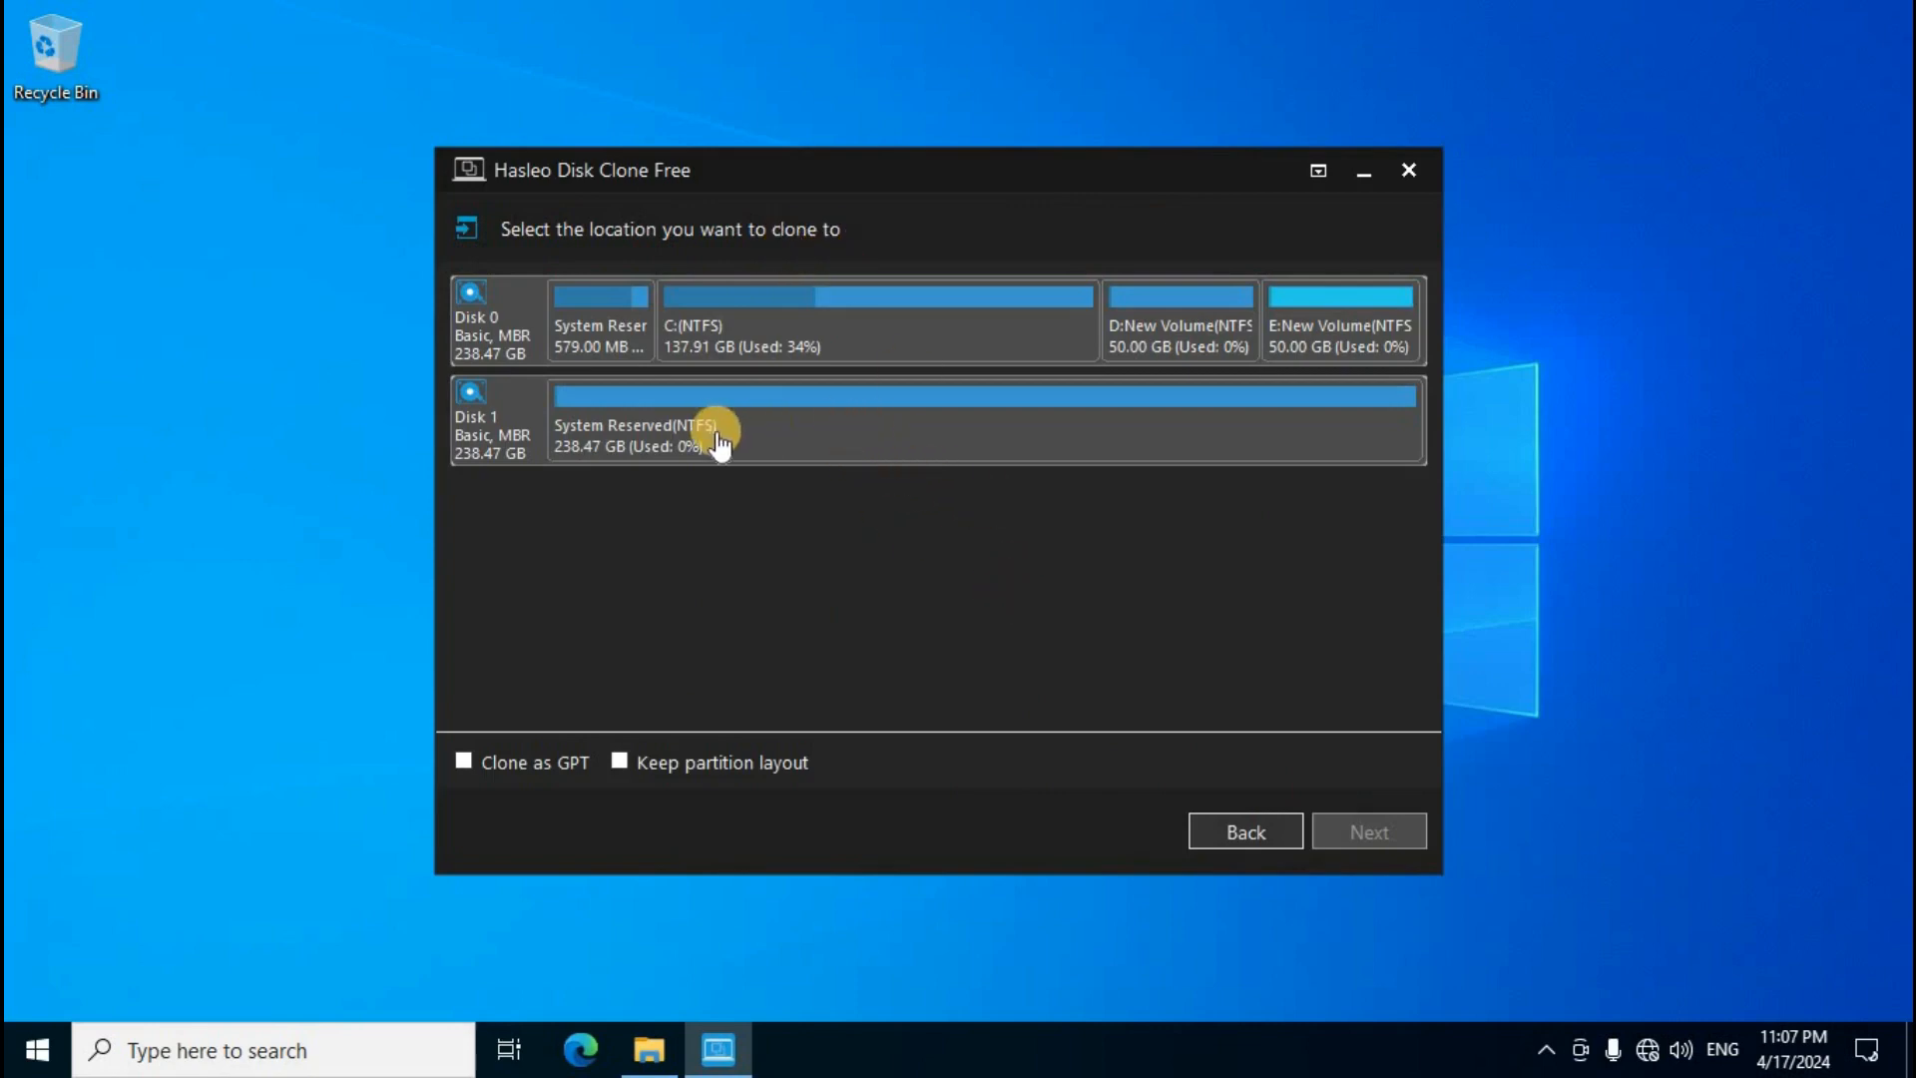
{"action": "left_click", "coordinate": [868, 439]}
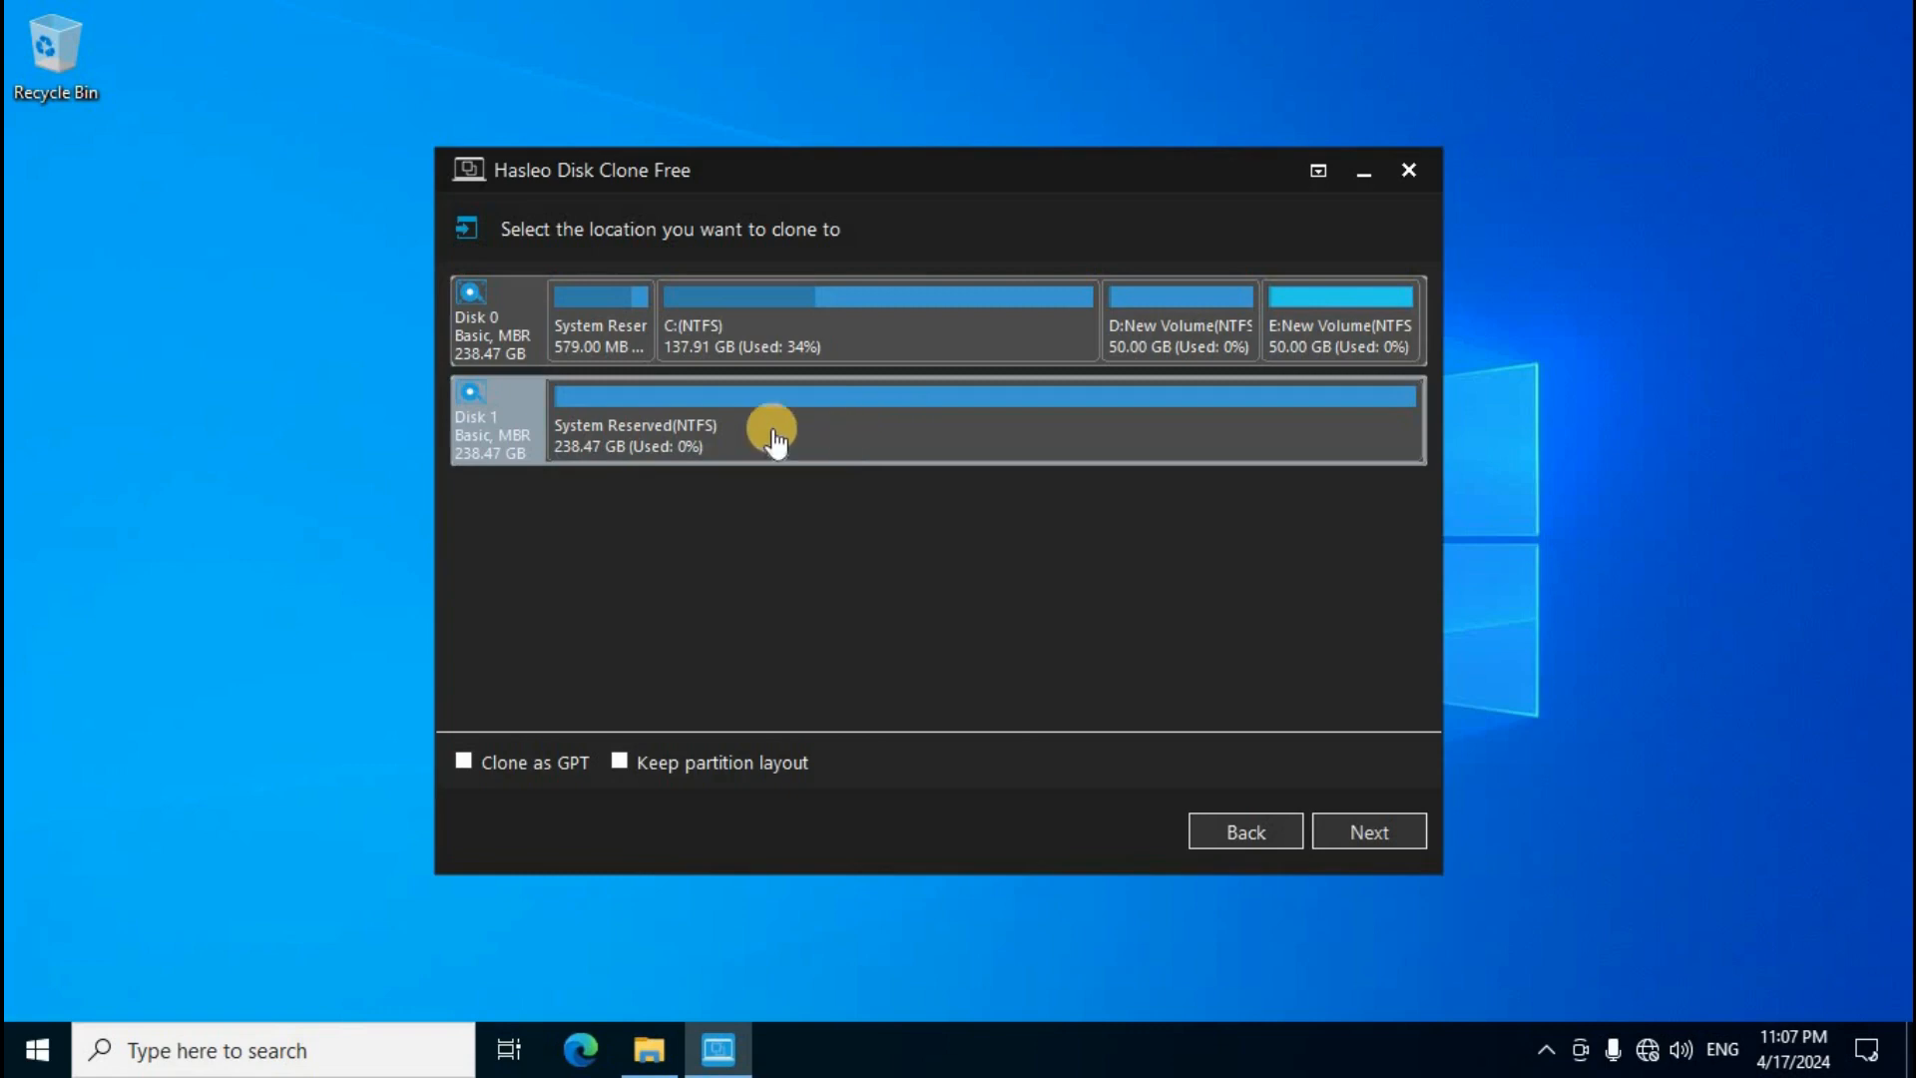
{"action": "left_click", "coordinate": [1369, 832]}
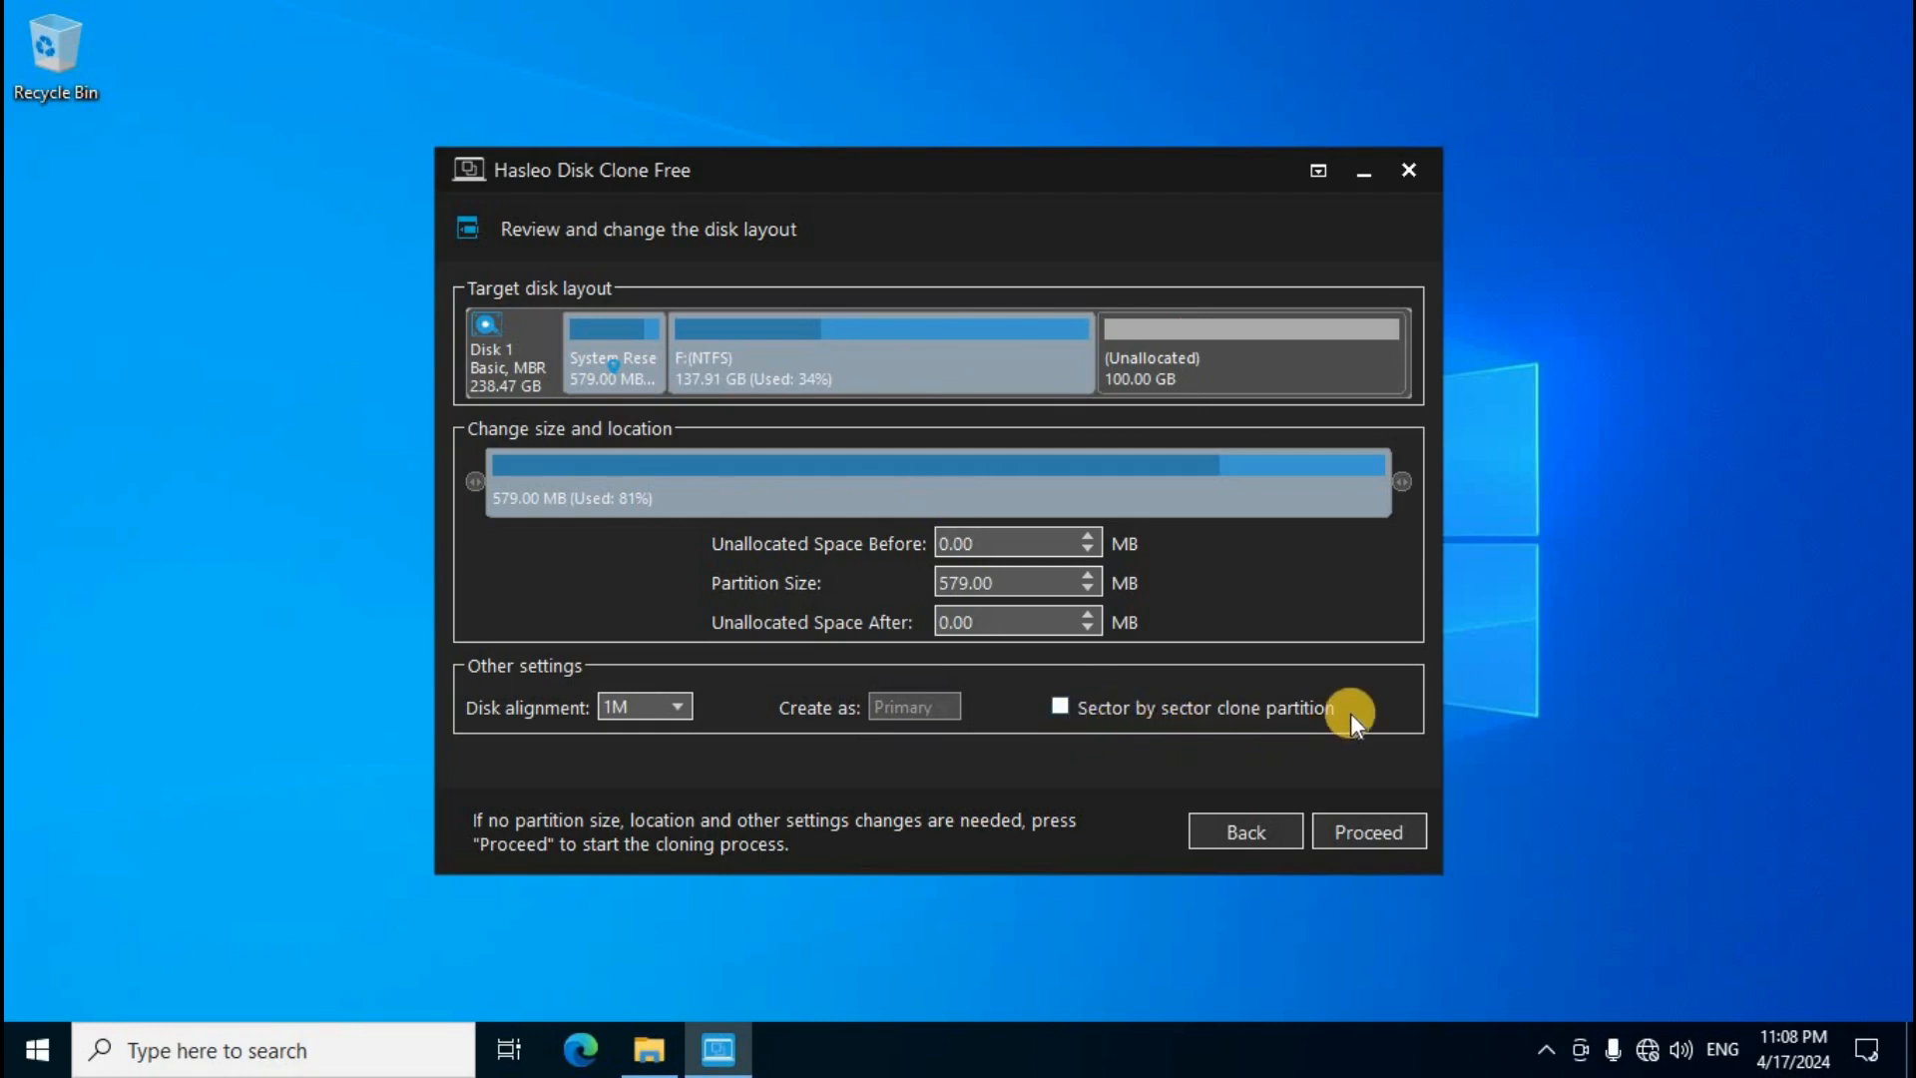
Step: Enable Sector by sector clone partition and start the clone, confirming the prompt
{"action": "left_click", "coordinate": [1058, 709]}
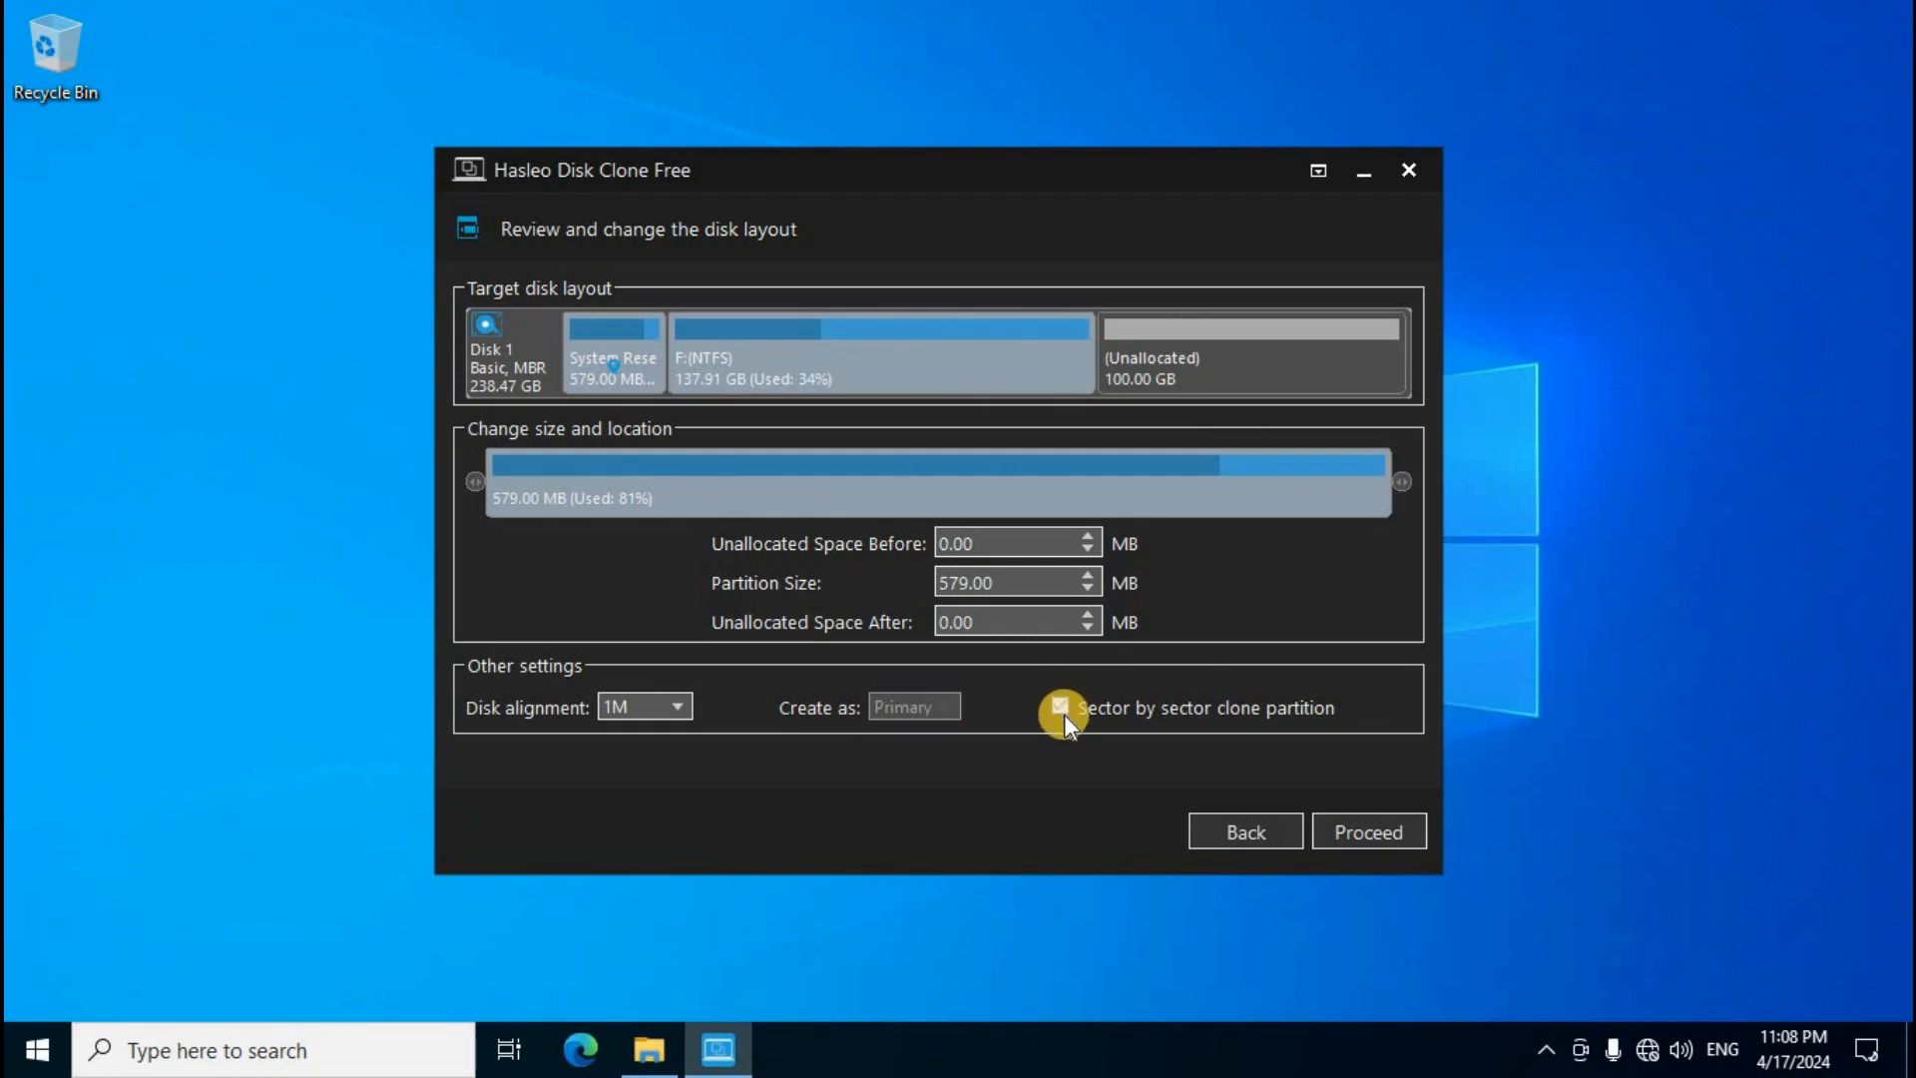
{"action": "left_click", "coordinate": [1382, 834]}
{"action": "left_click", "coordinate": [1079, 658]}
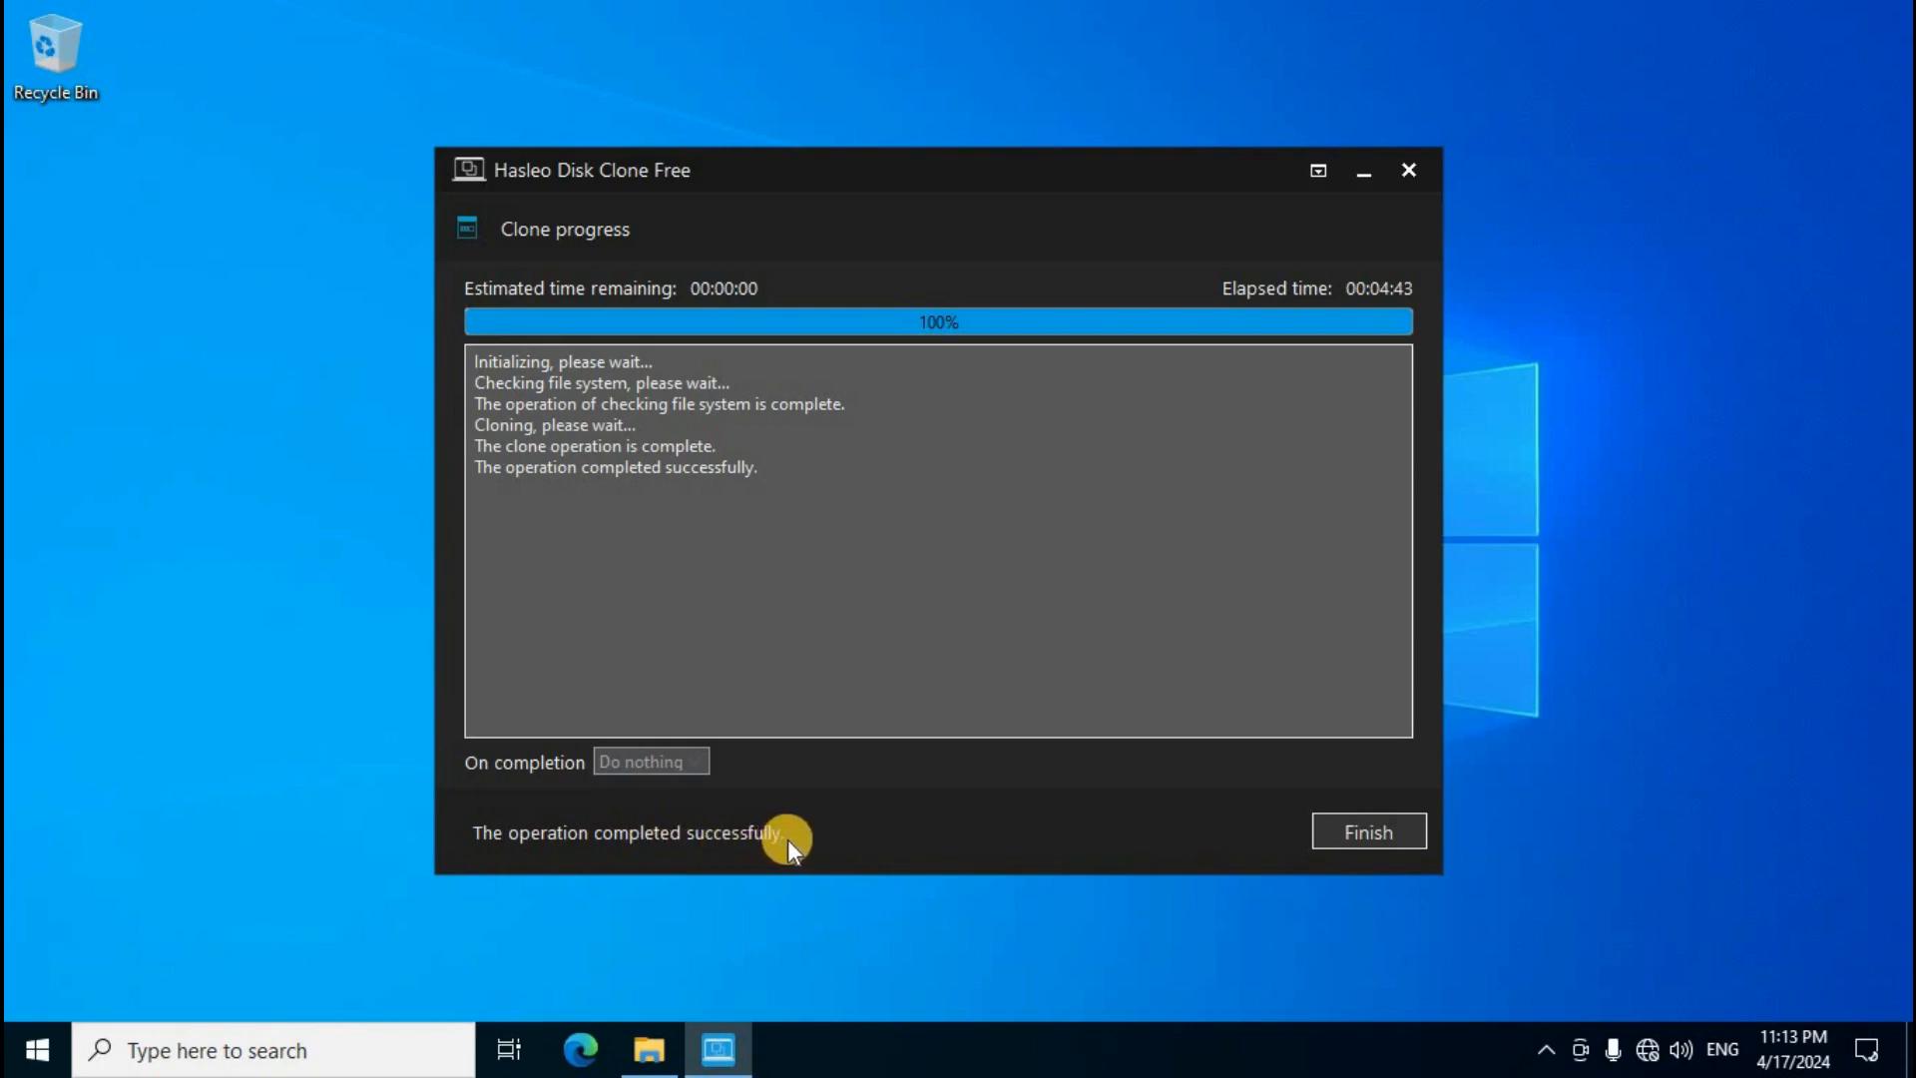
Step: Finish the completed clone, review the partitions on Disk 1, and close Hasleo Disk Clone
{"action": "left_click", "coordinate": [1371, 832]}
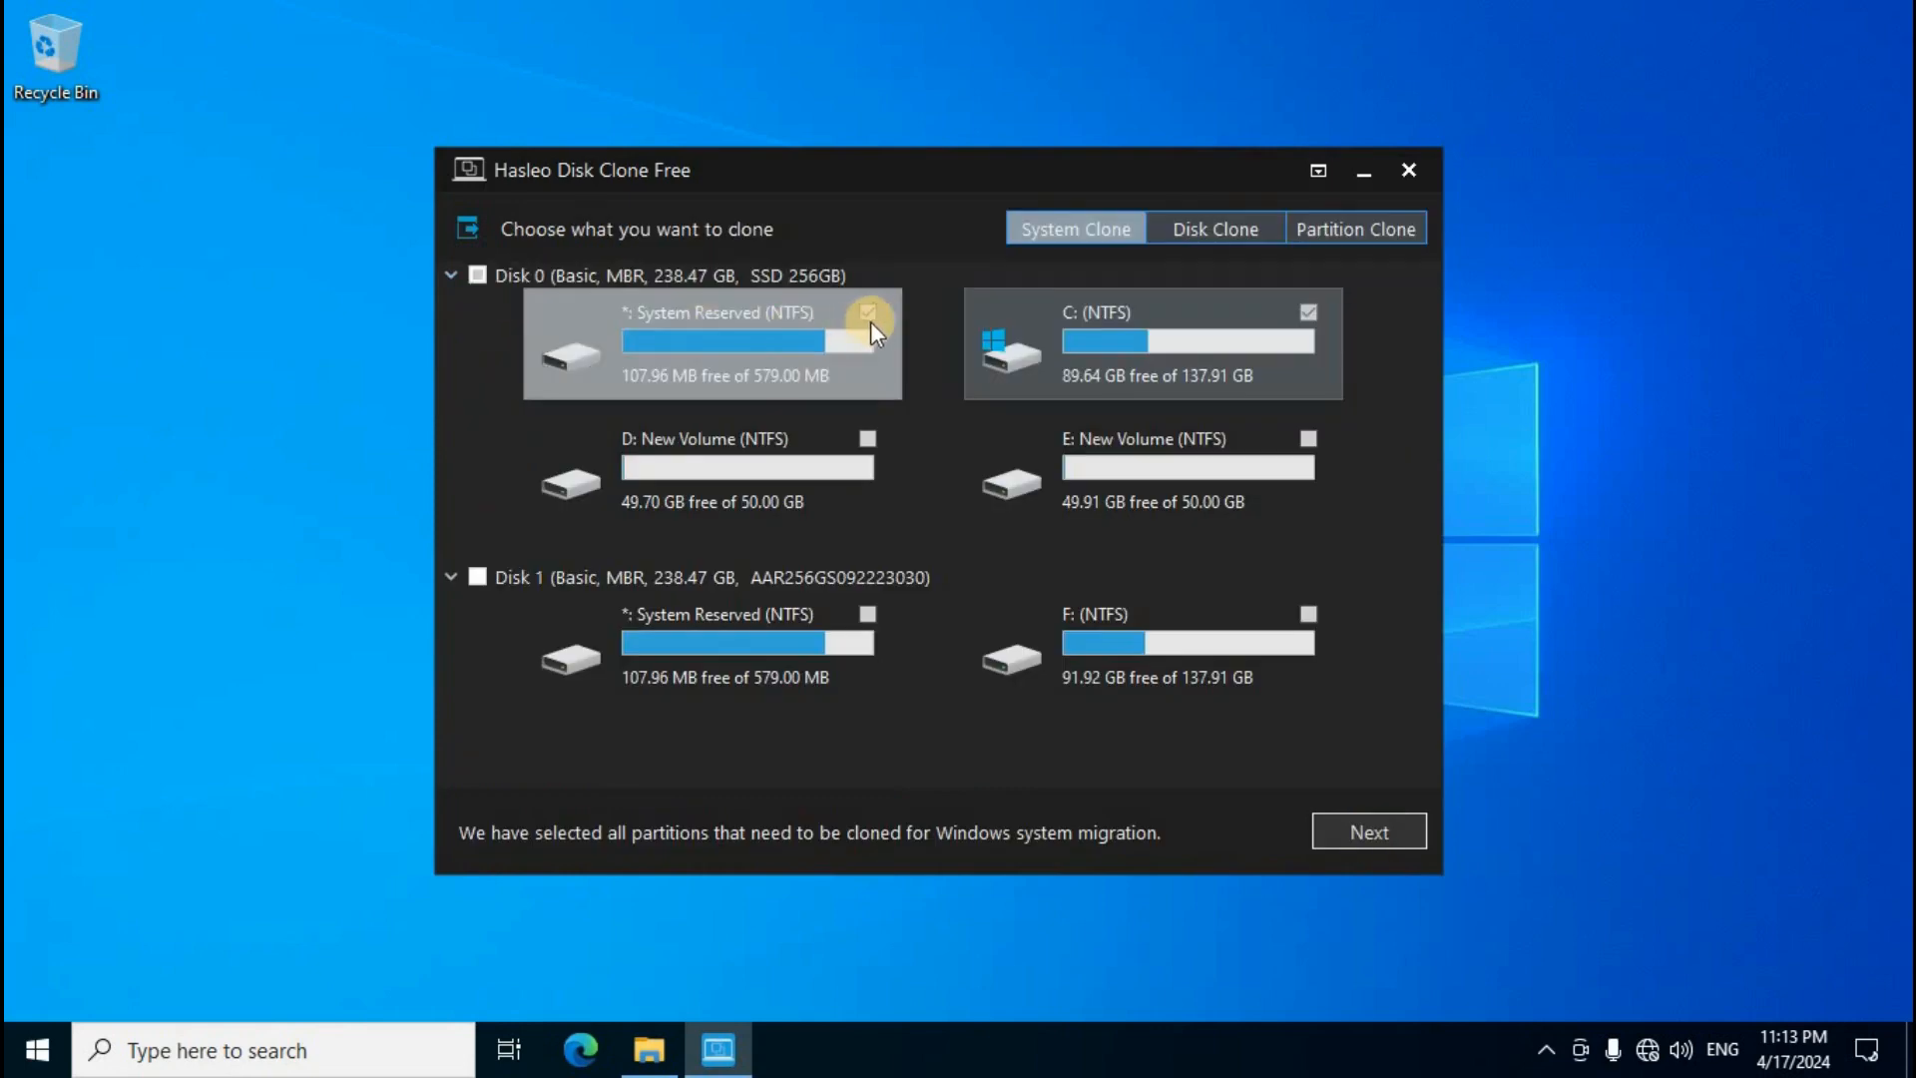
{"action": "left_click", "coordinate": [1093, 333]}
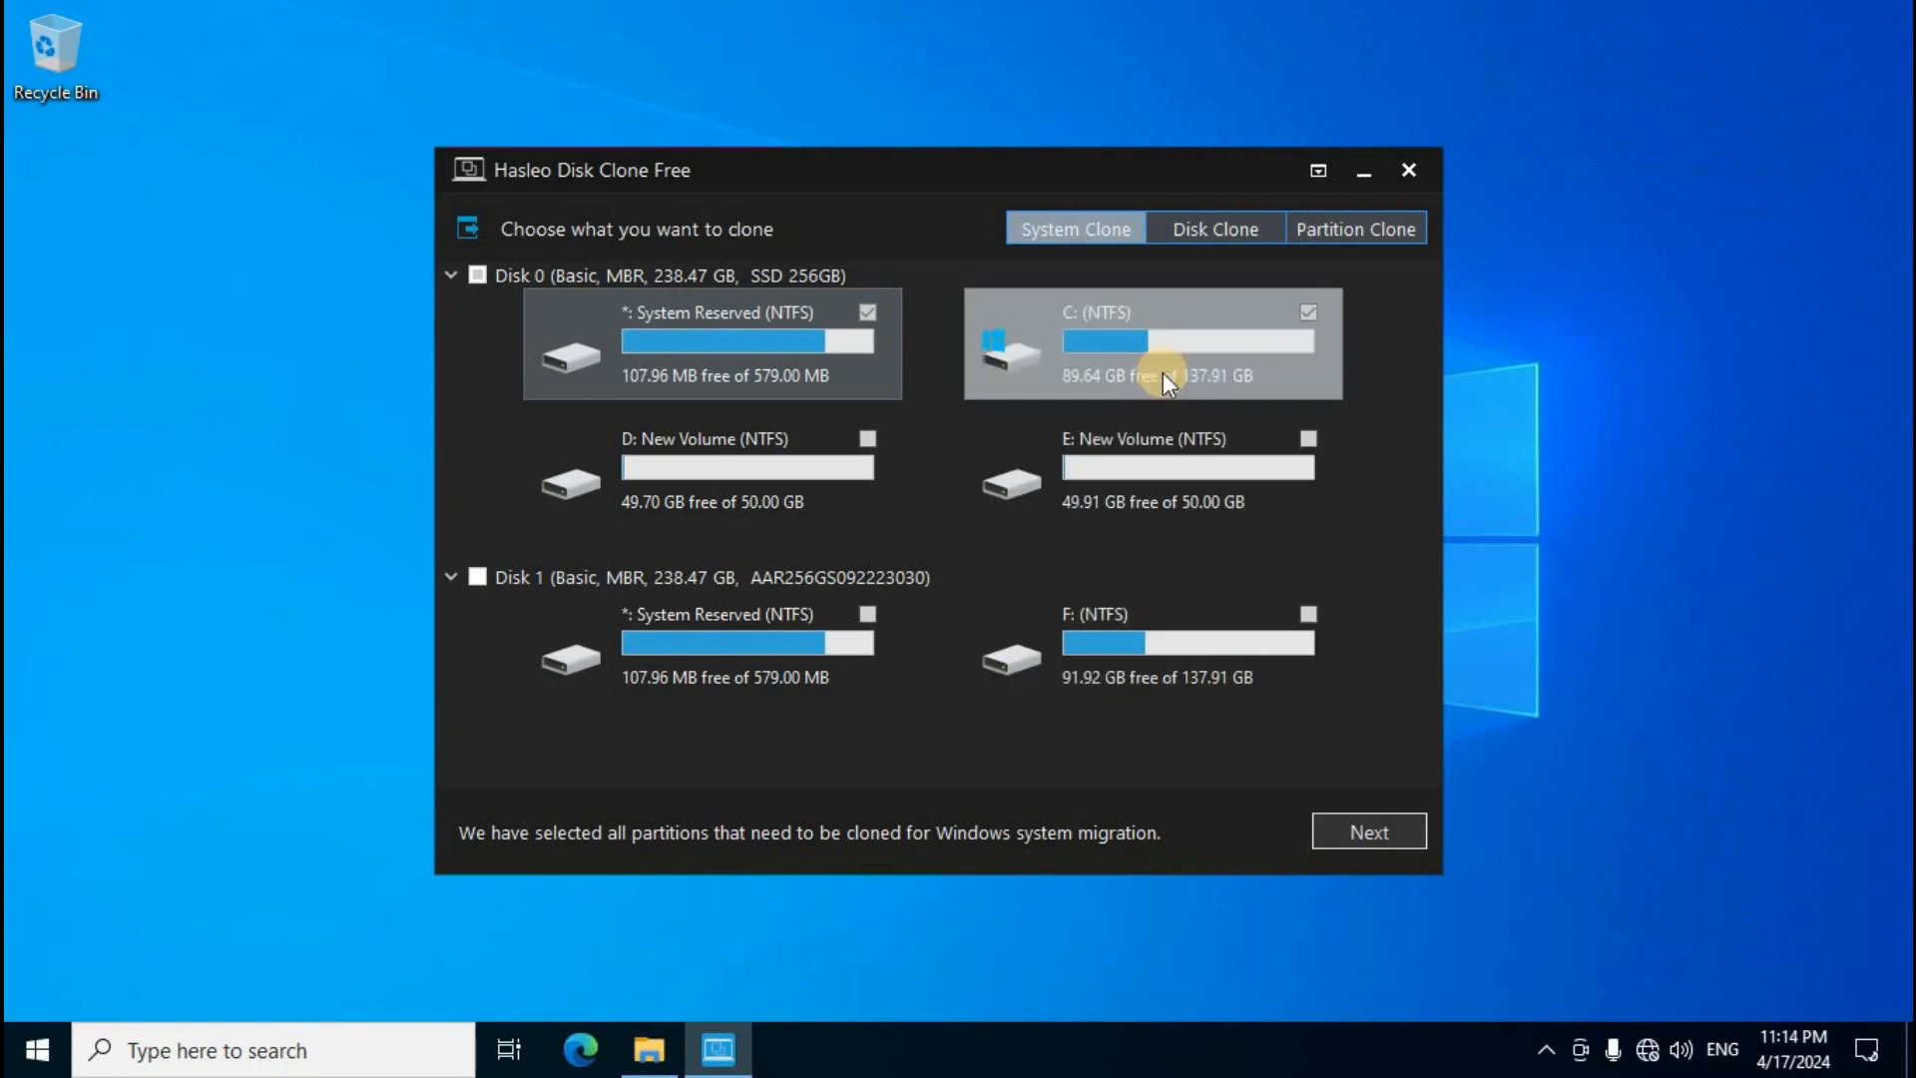
{"action": "left_click", "coordinate": [1408, 170]}
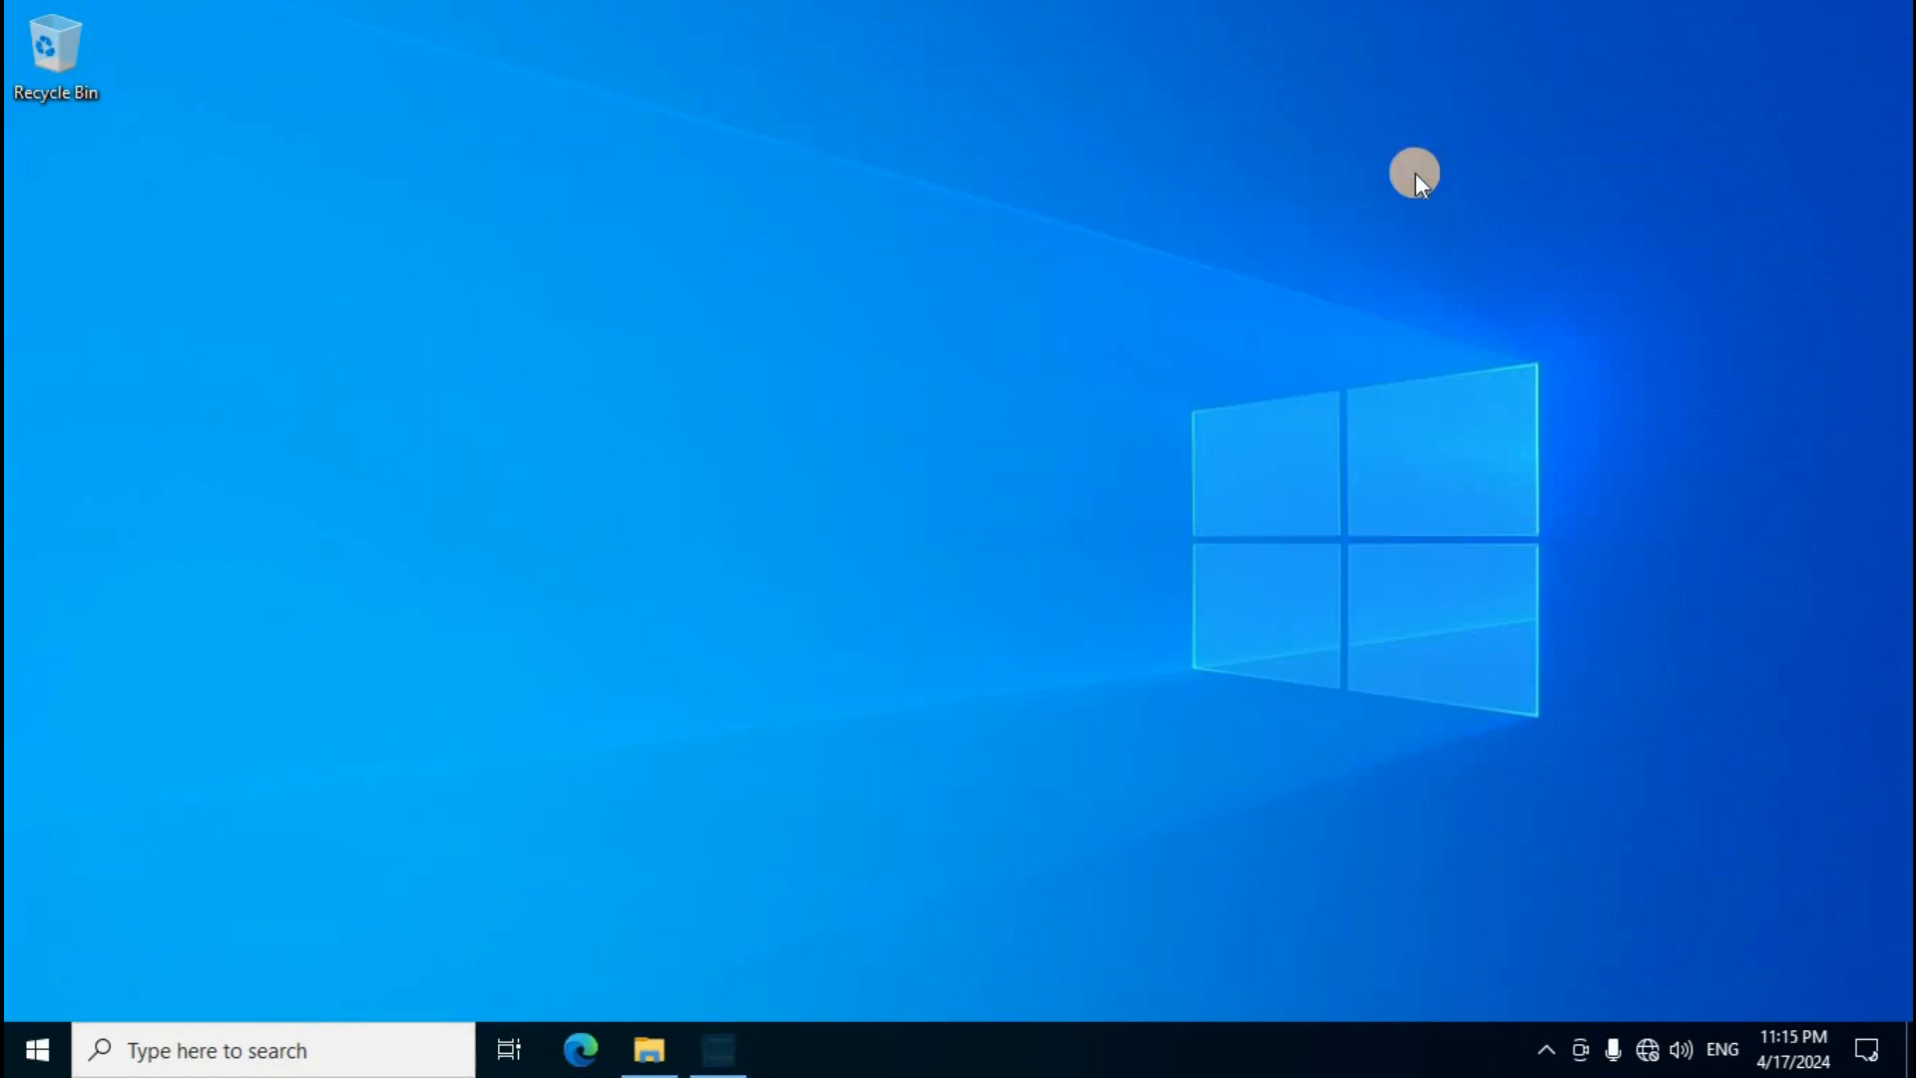
Step: Open Disk Management and create a new simple volume with drive letter H in the unallocated space on Disk 1, using default settings
{"action": "right_click", "coordinate": [40, 1053]}
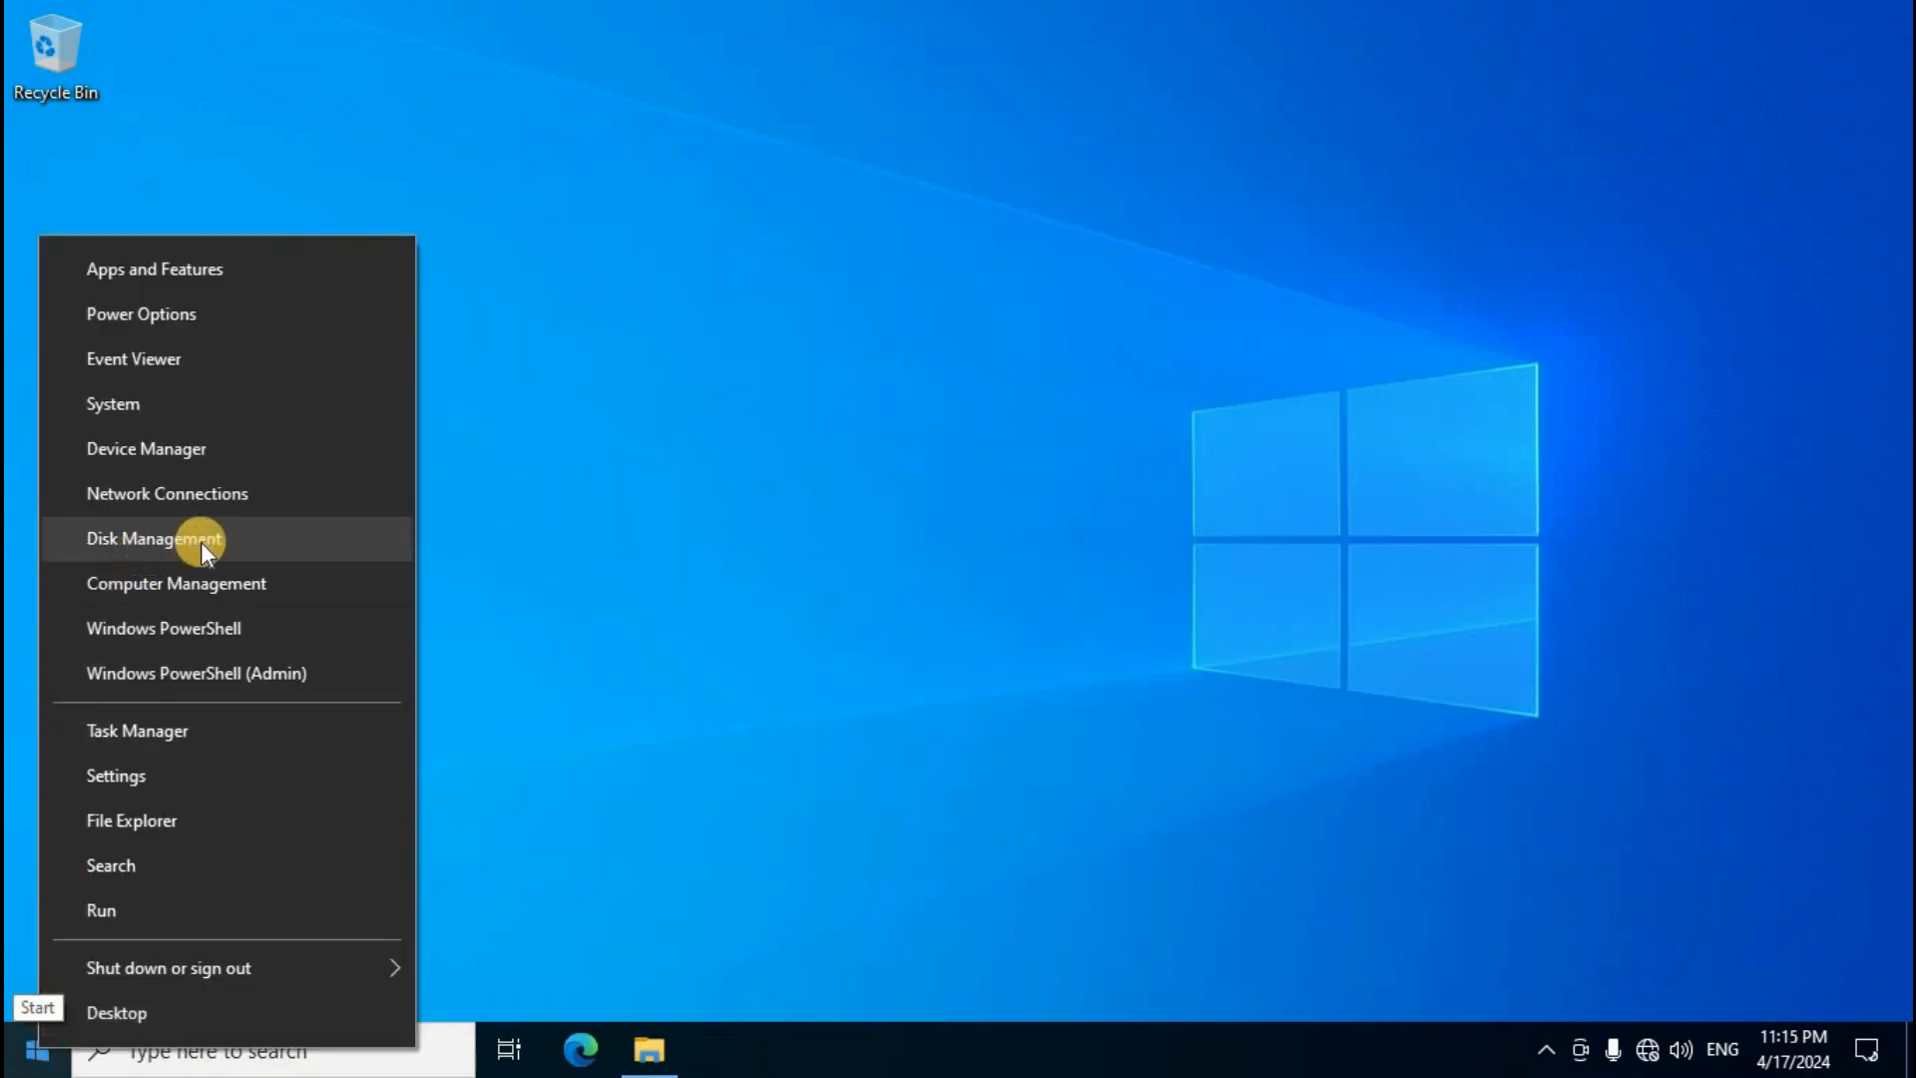
{"action": "left_click", "coordinate": [223, 542]}
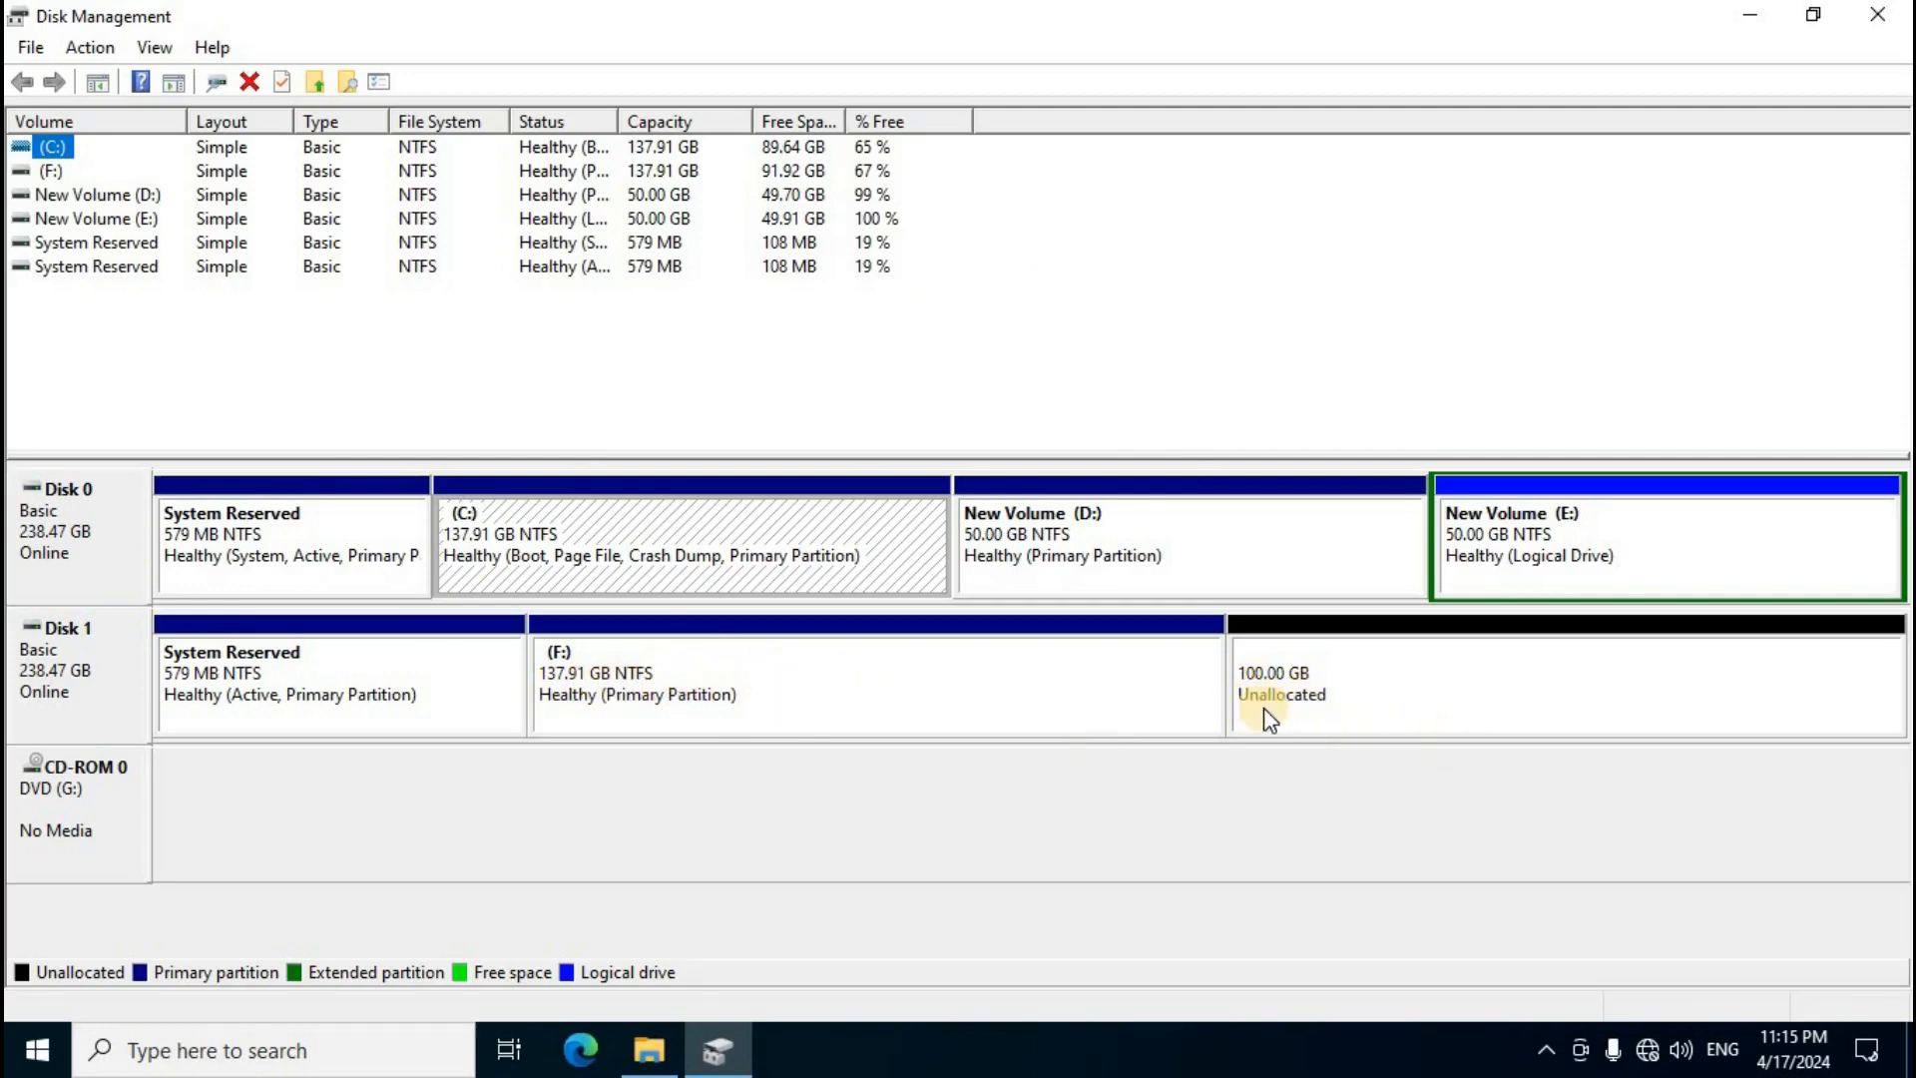
{"action": "right_click", "coordinate": [1369, 676]}
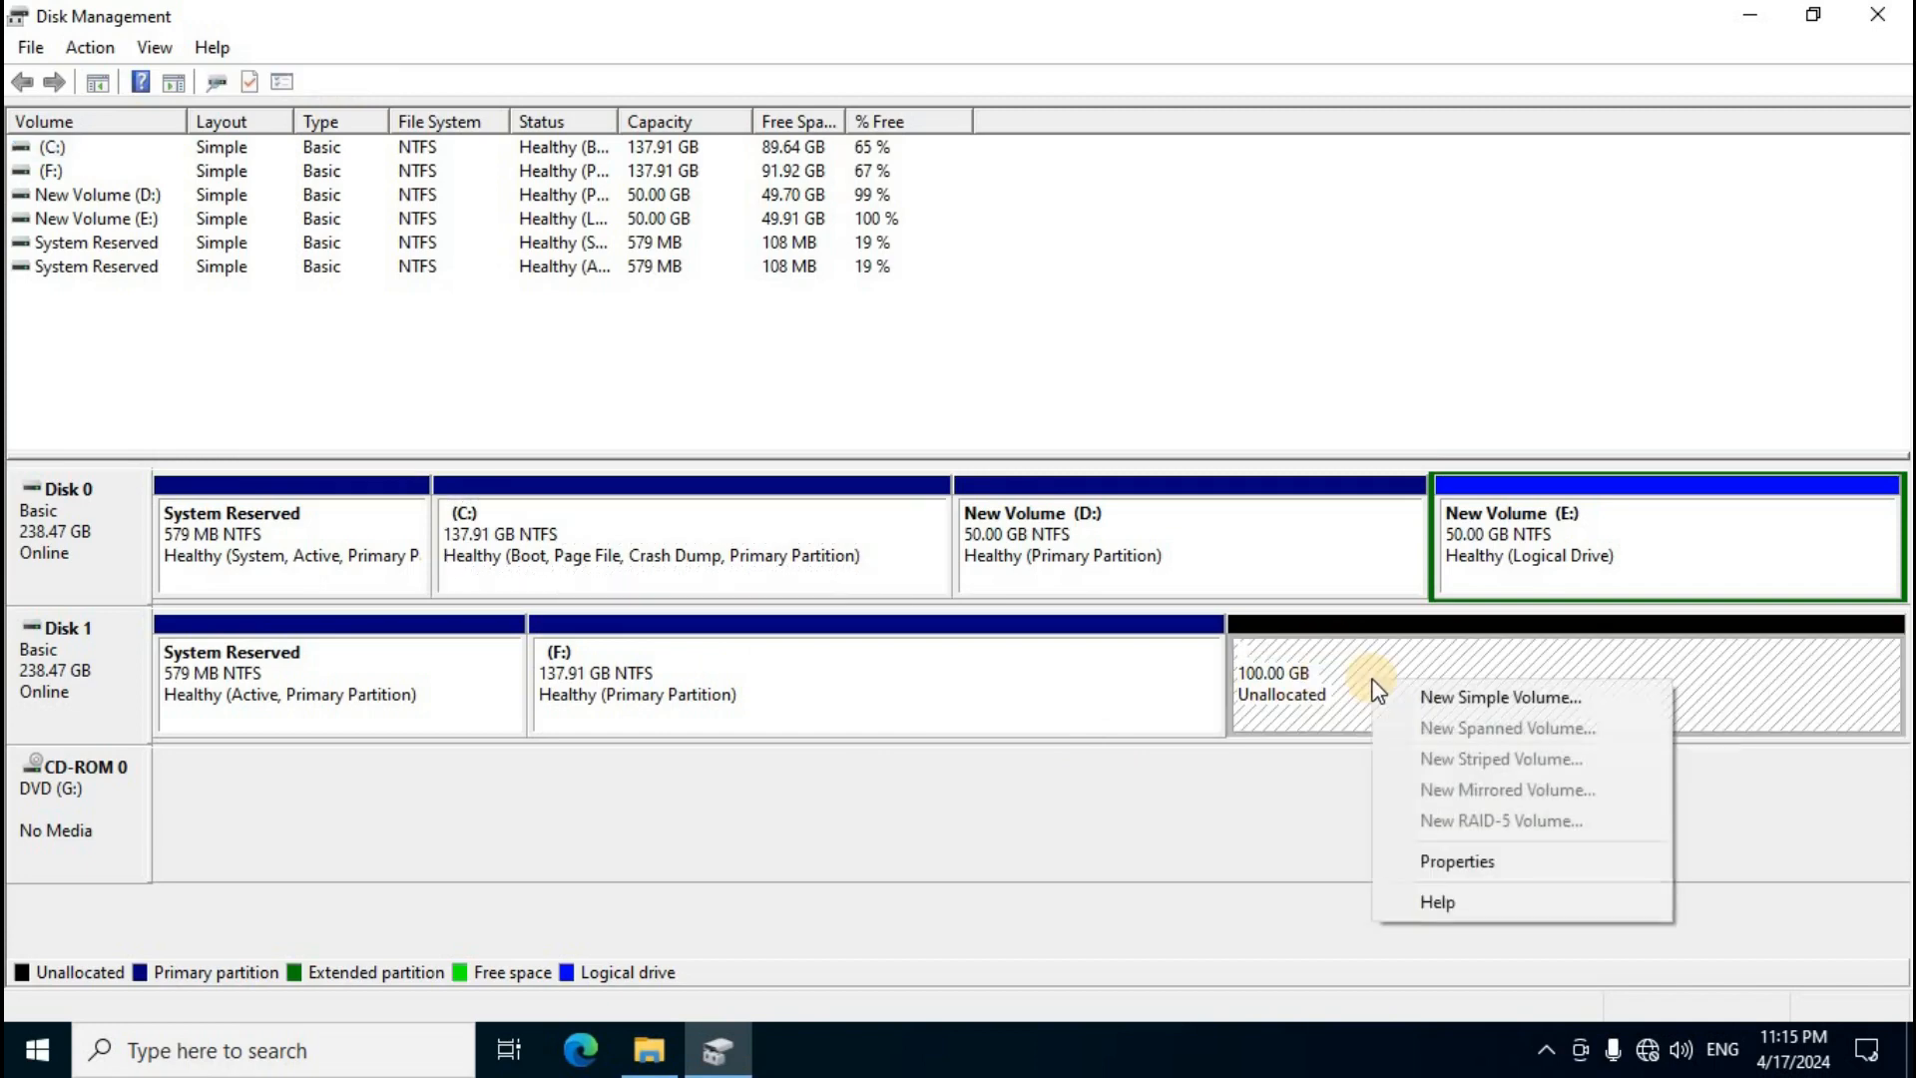
{"action": "left_click", "coordinate": [1539, 701]}
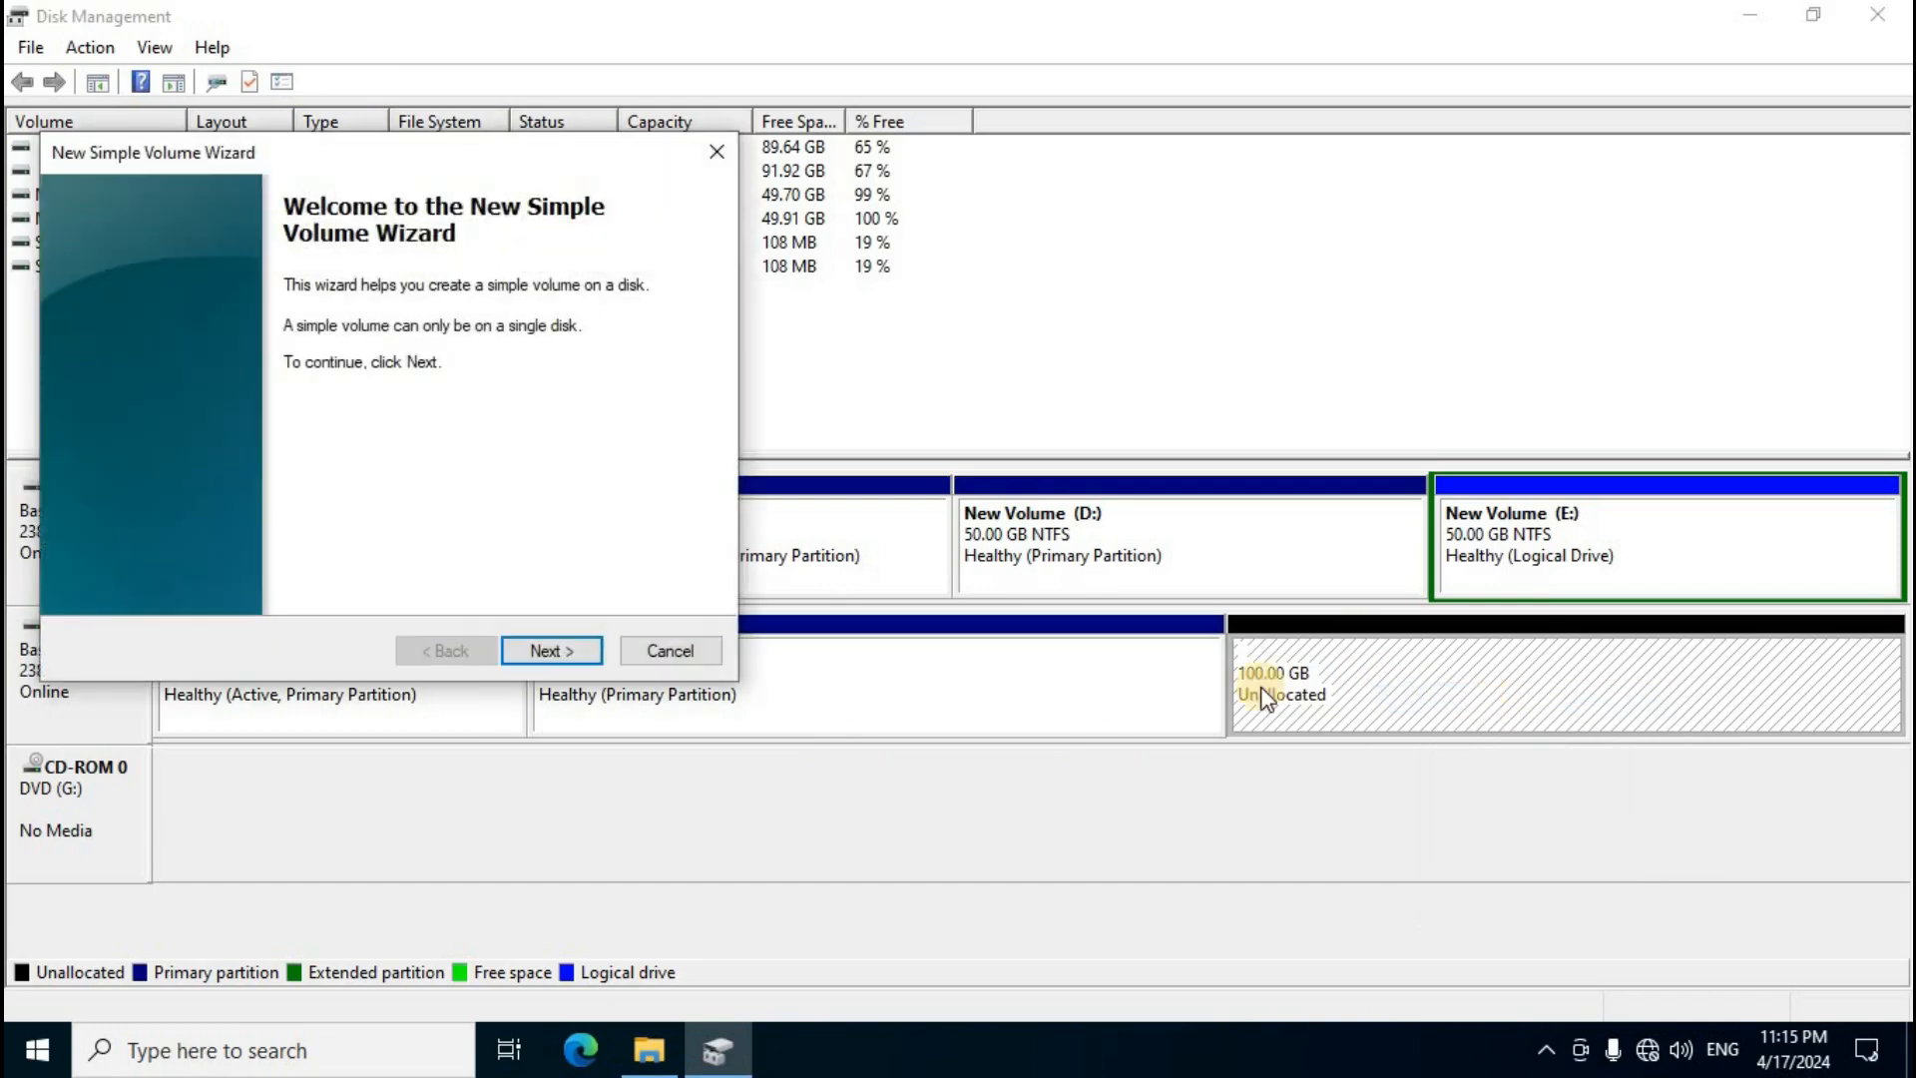
{"action": "left_click", "coordinate": [565, 656]}
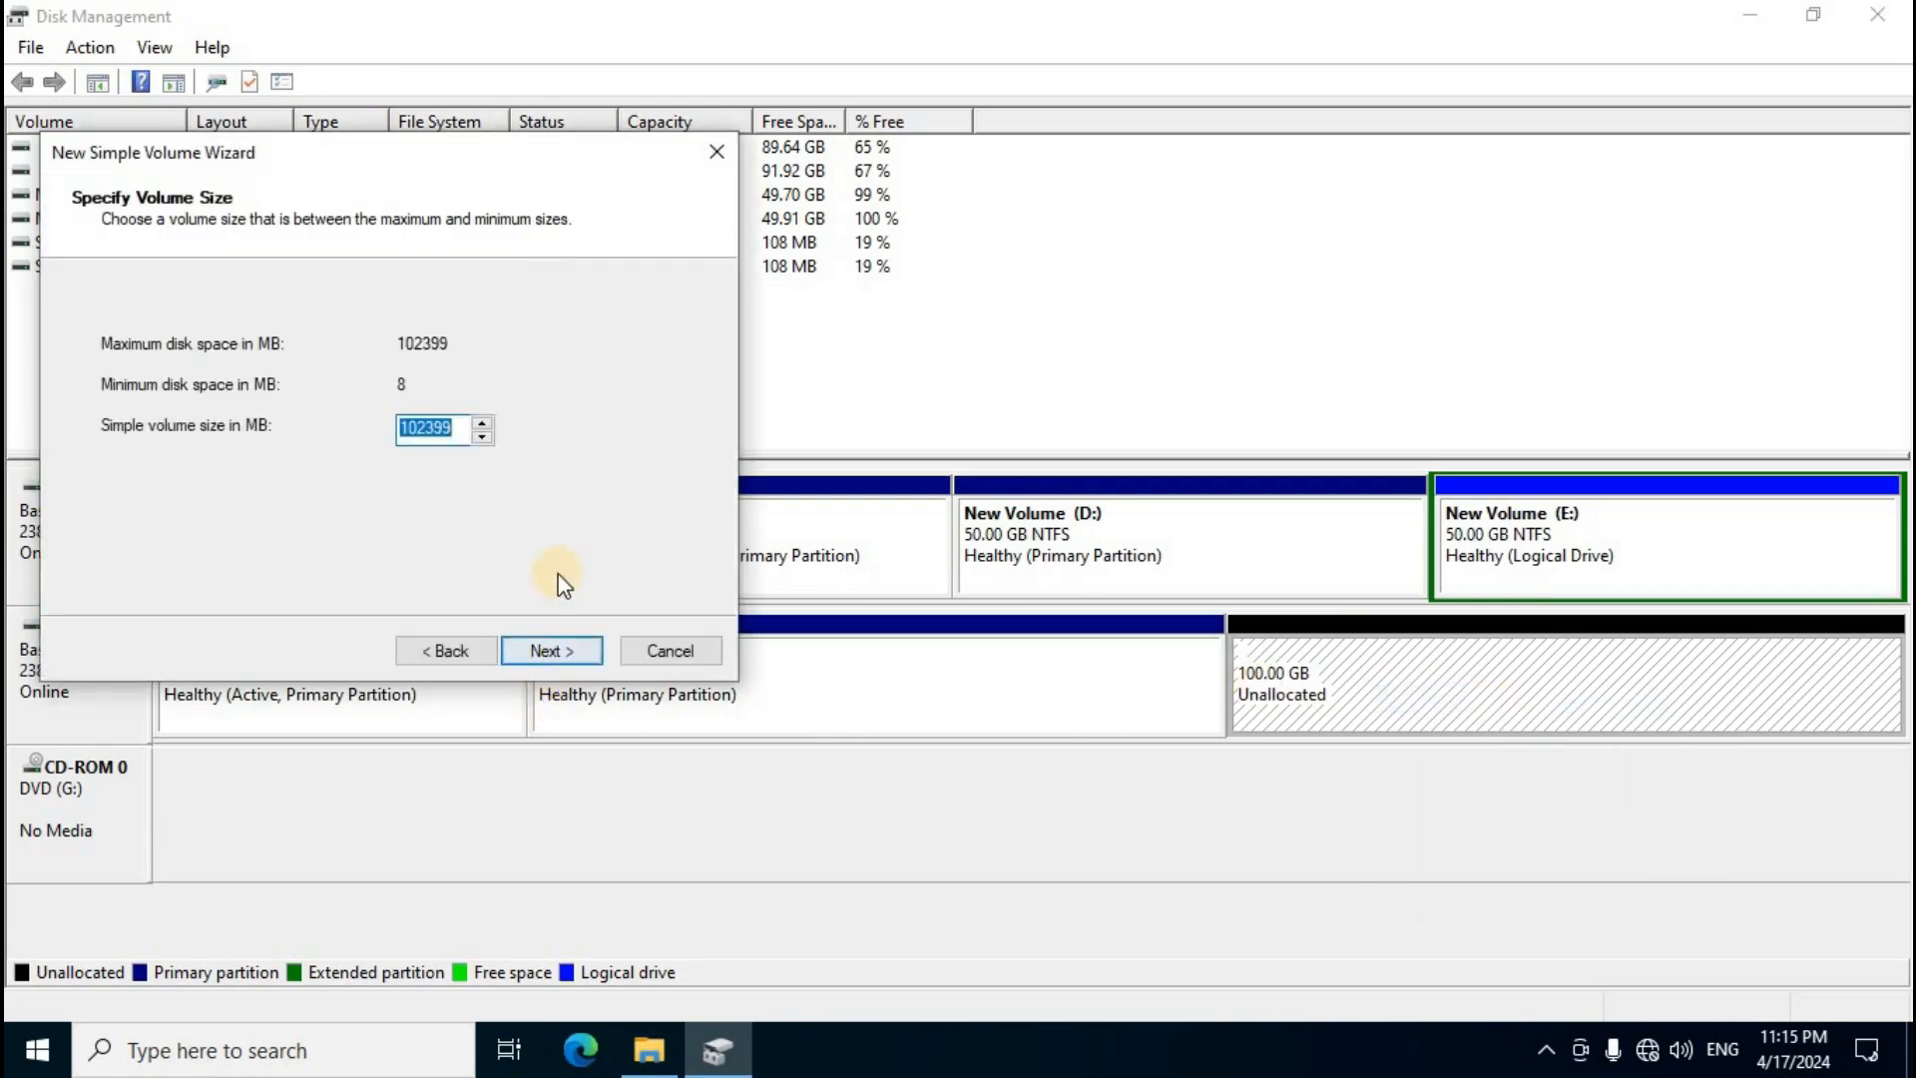
{"action": "left_click", "coordinate": [564, 656]}
{"action": "left_click", "coordinate": [525, 347]}
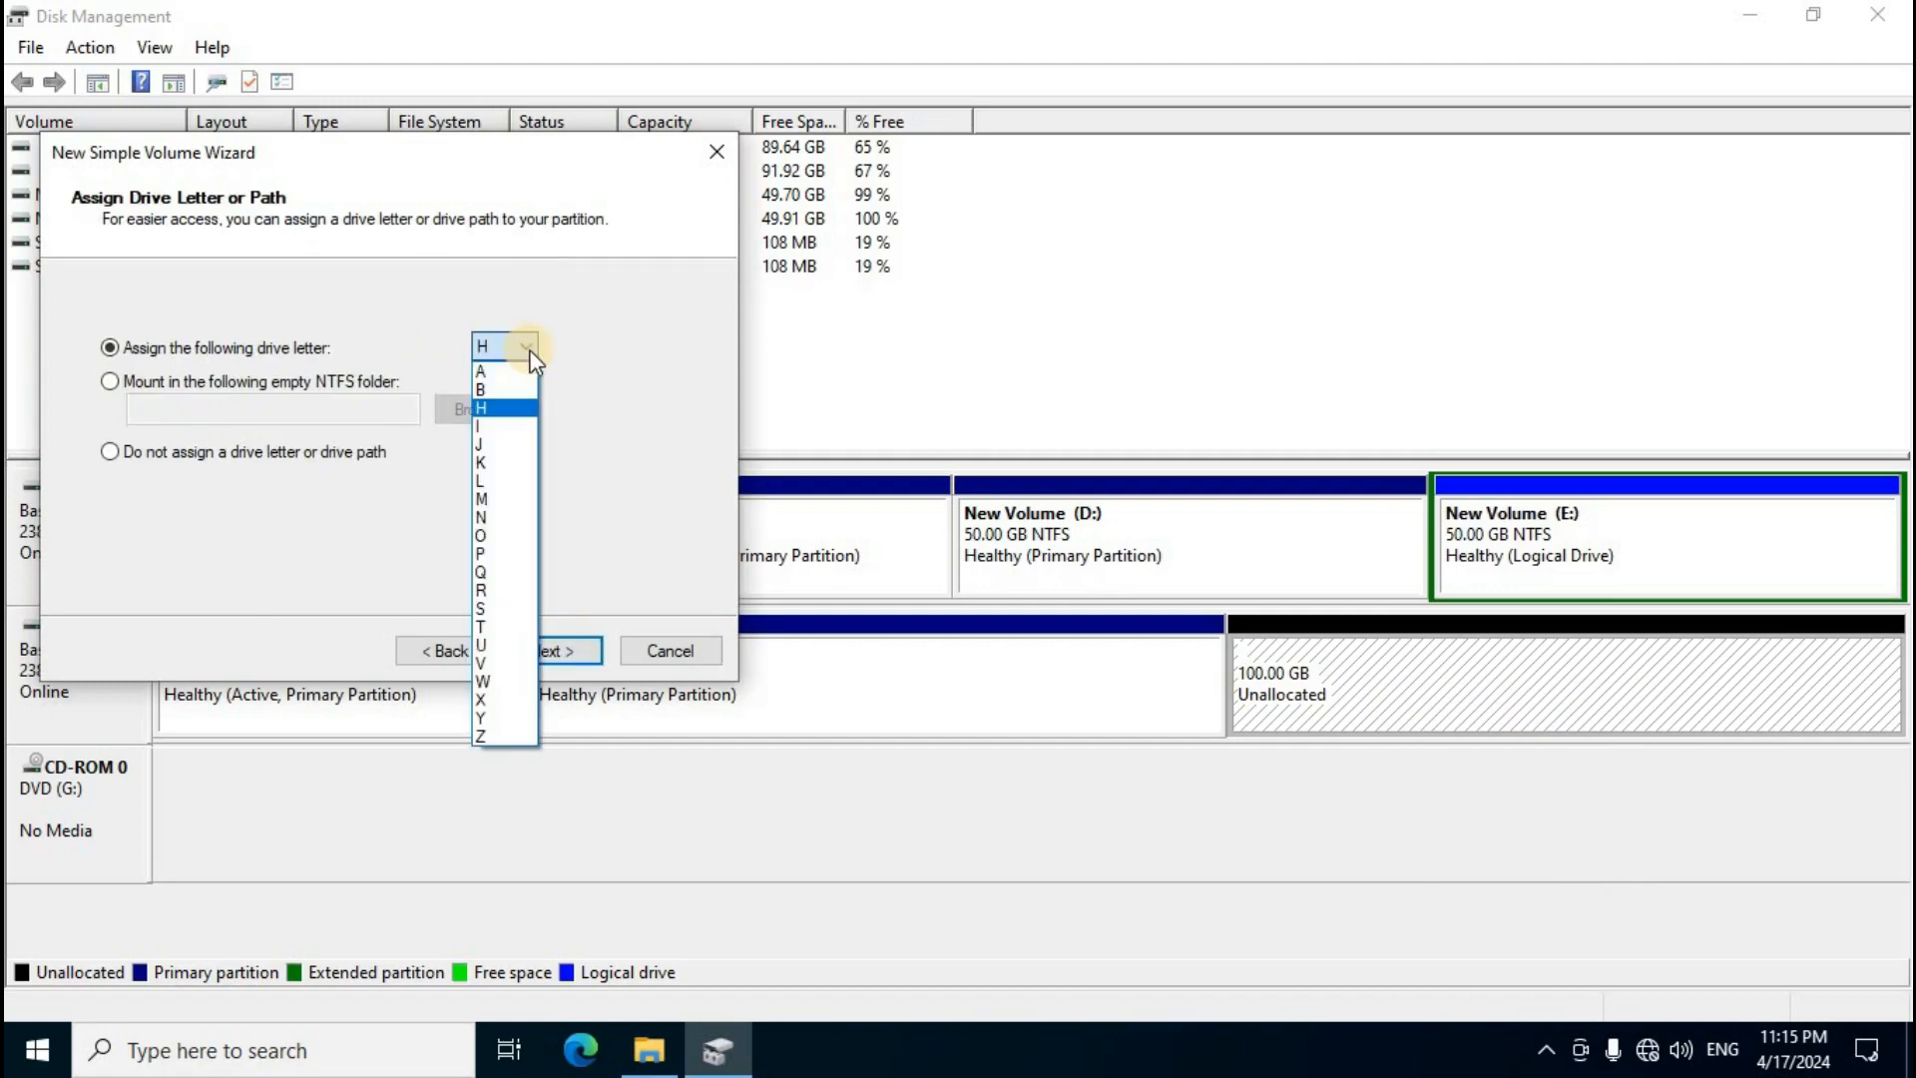
{"action": "left_click", "coordinate": [496, 409]}
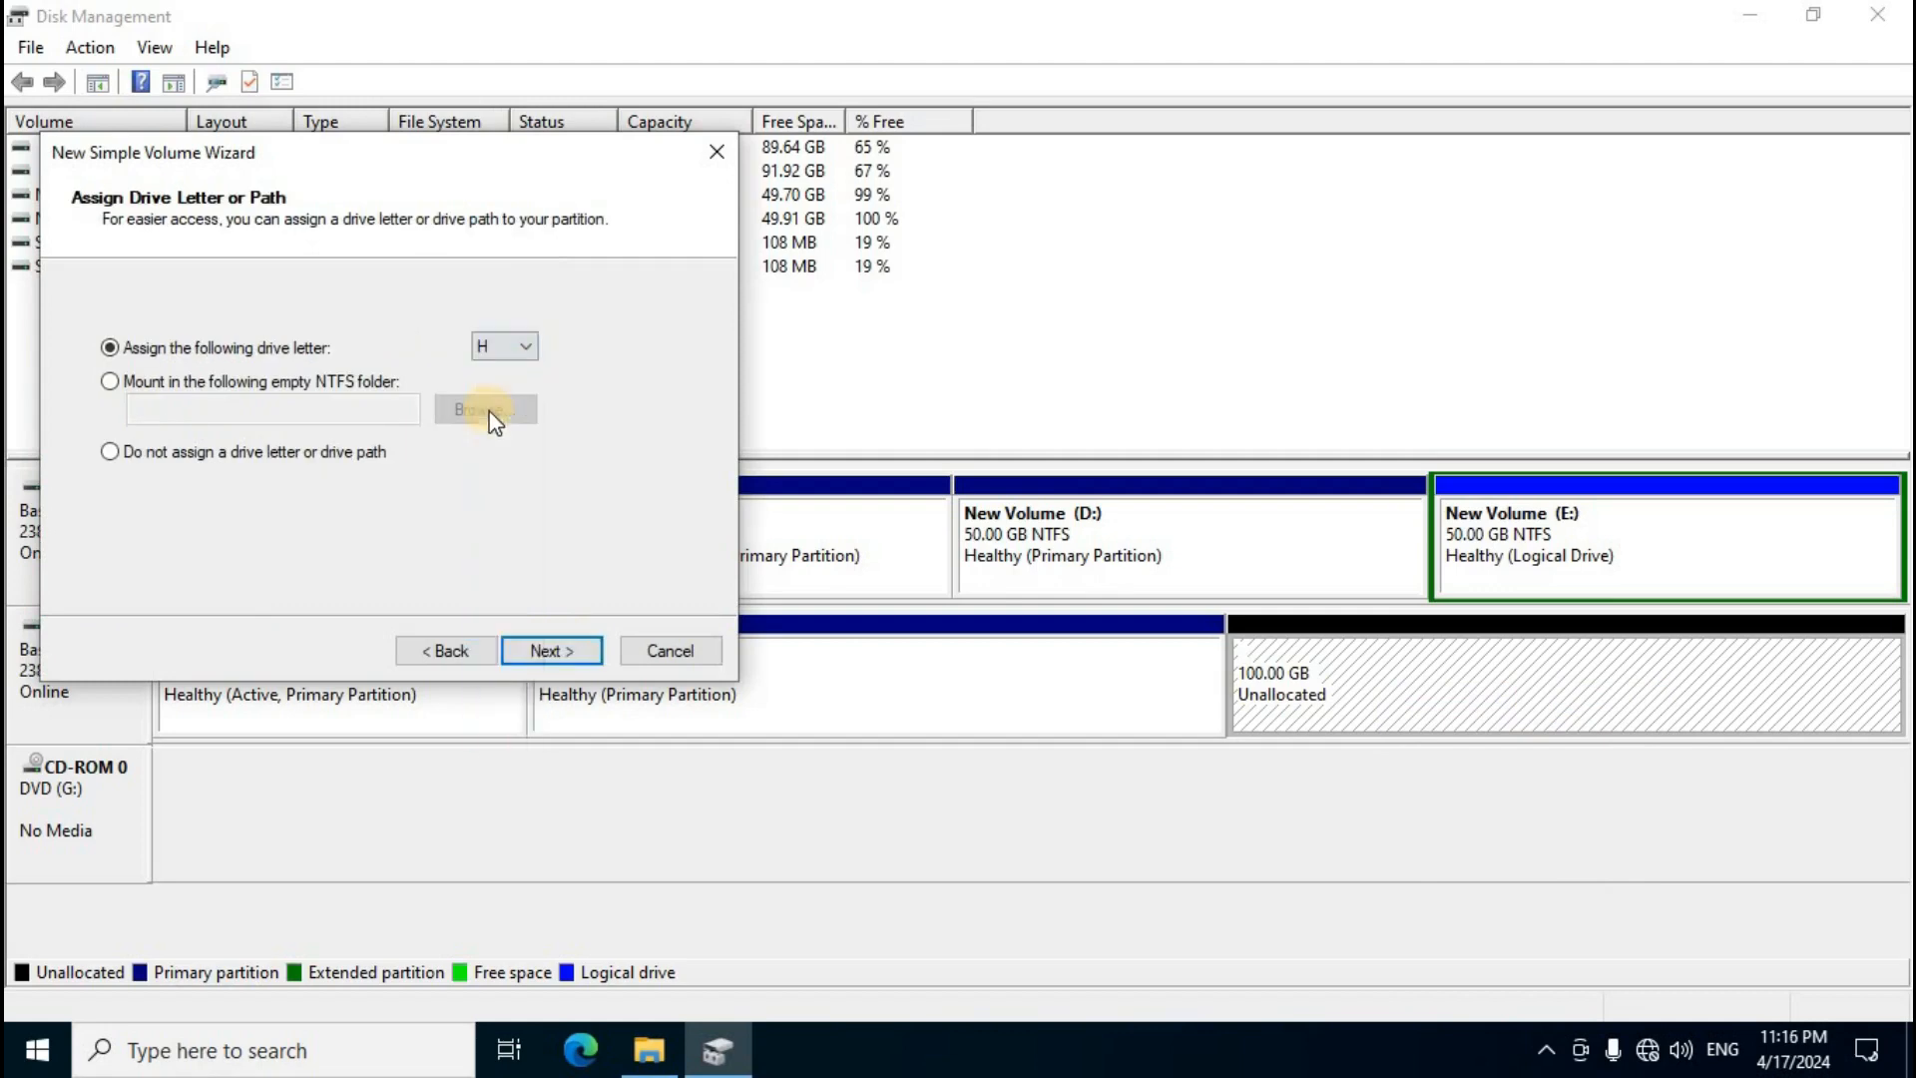
{"action": "left_click", "coordinate": [535, 647]}
{"action": "left_click", "coordinate": [547, 657]}
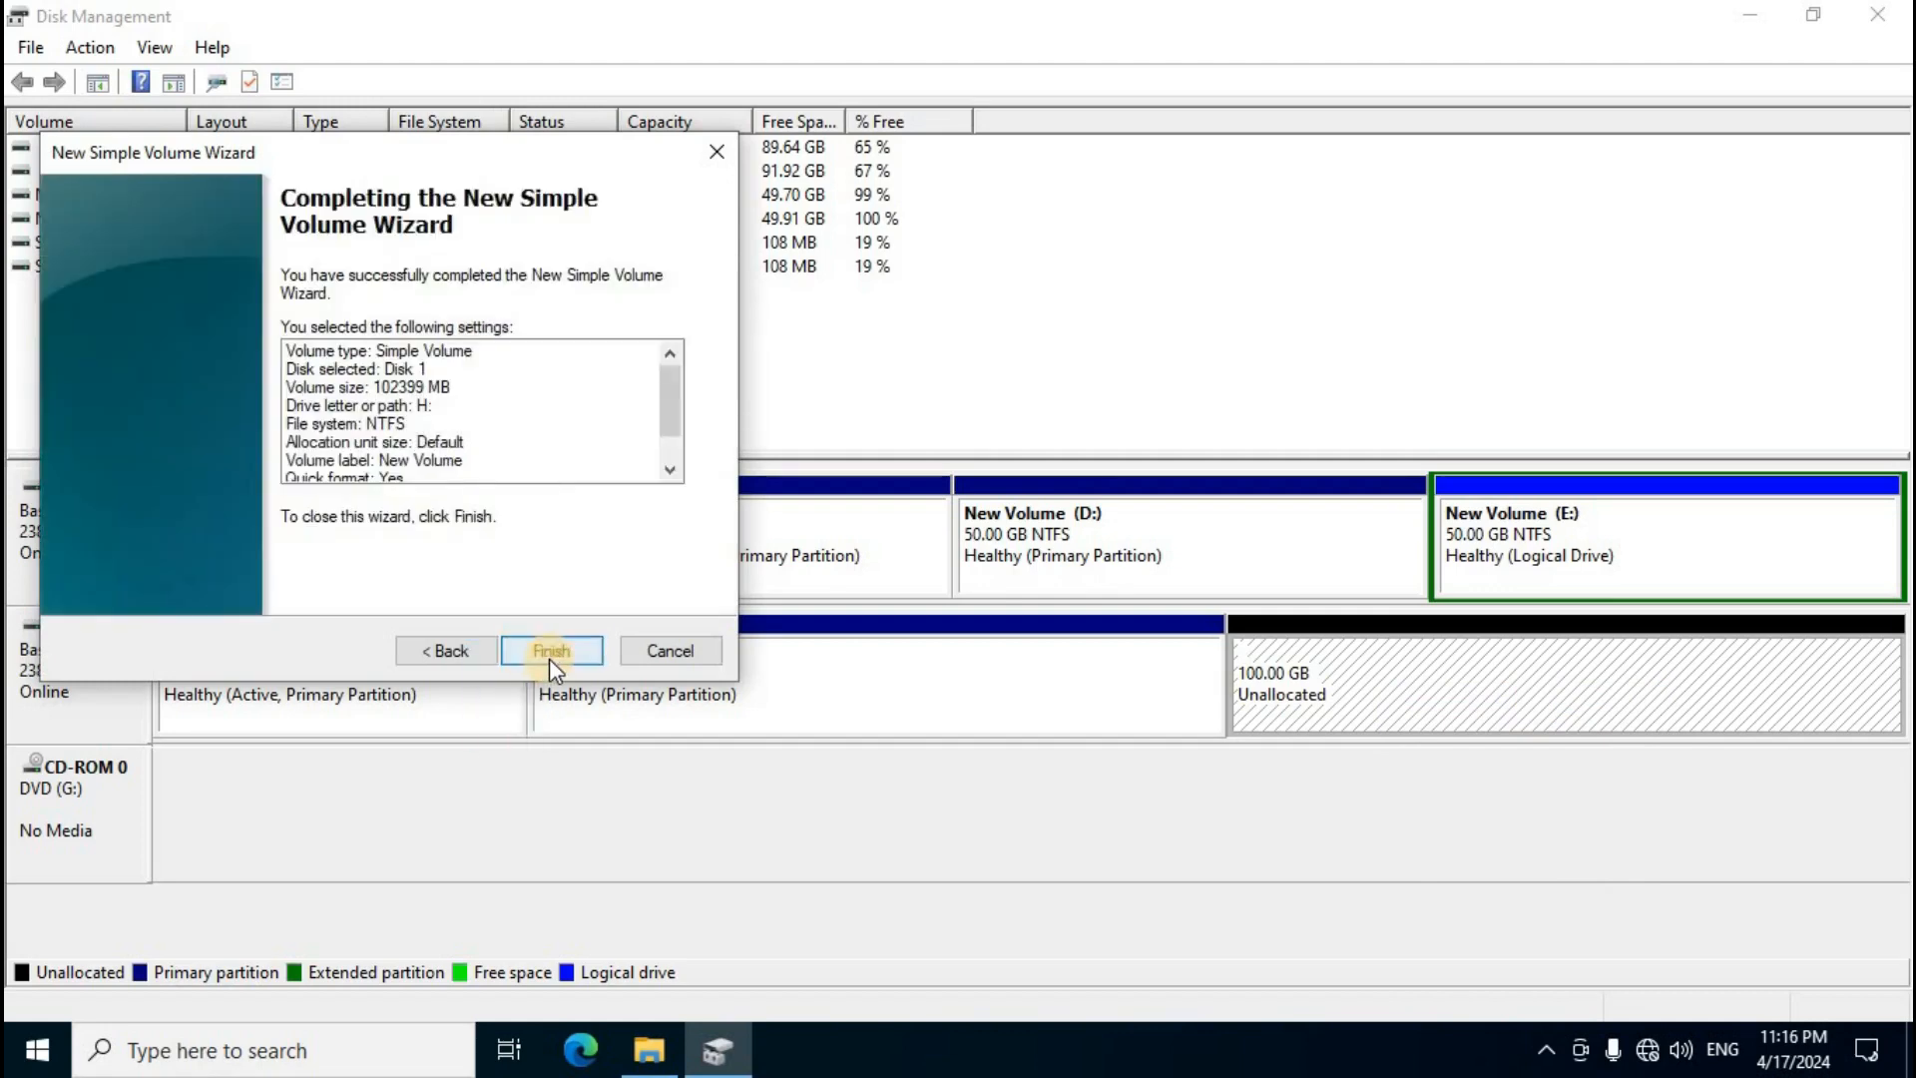
{"action": "left_click", "coordinate": [555, 657]}
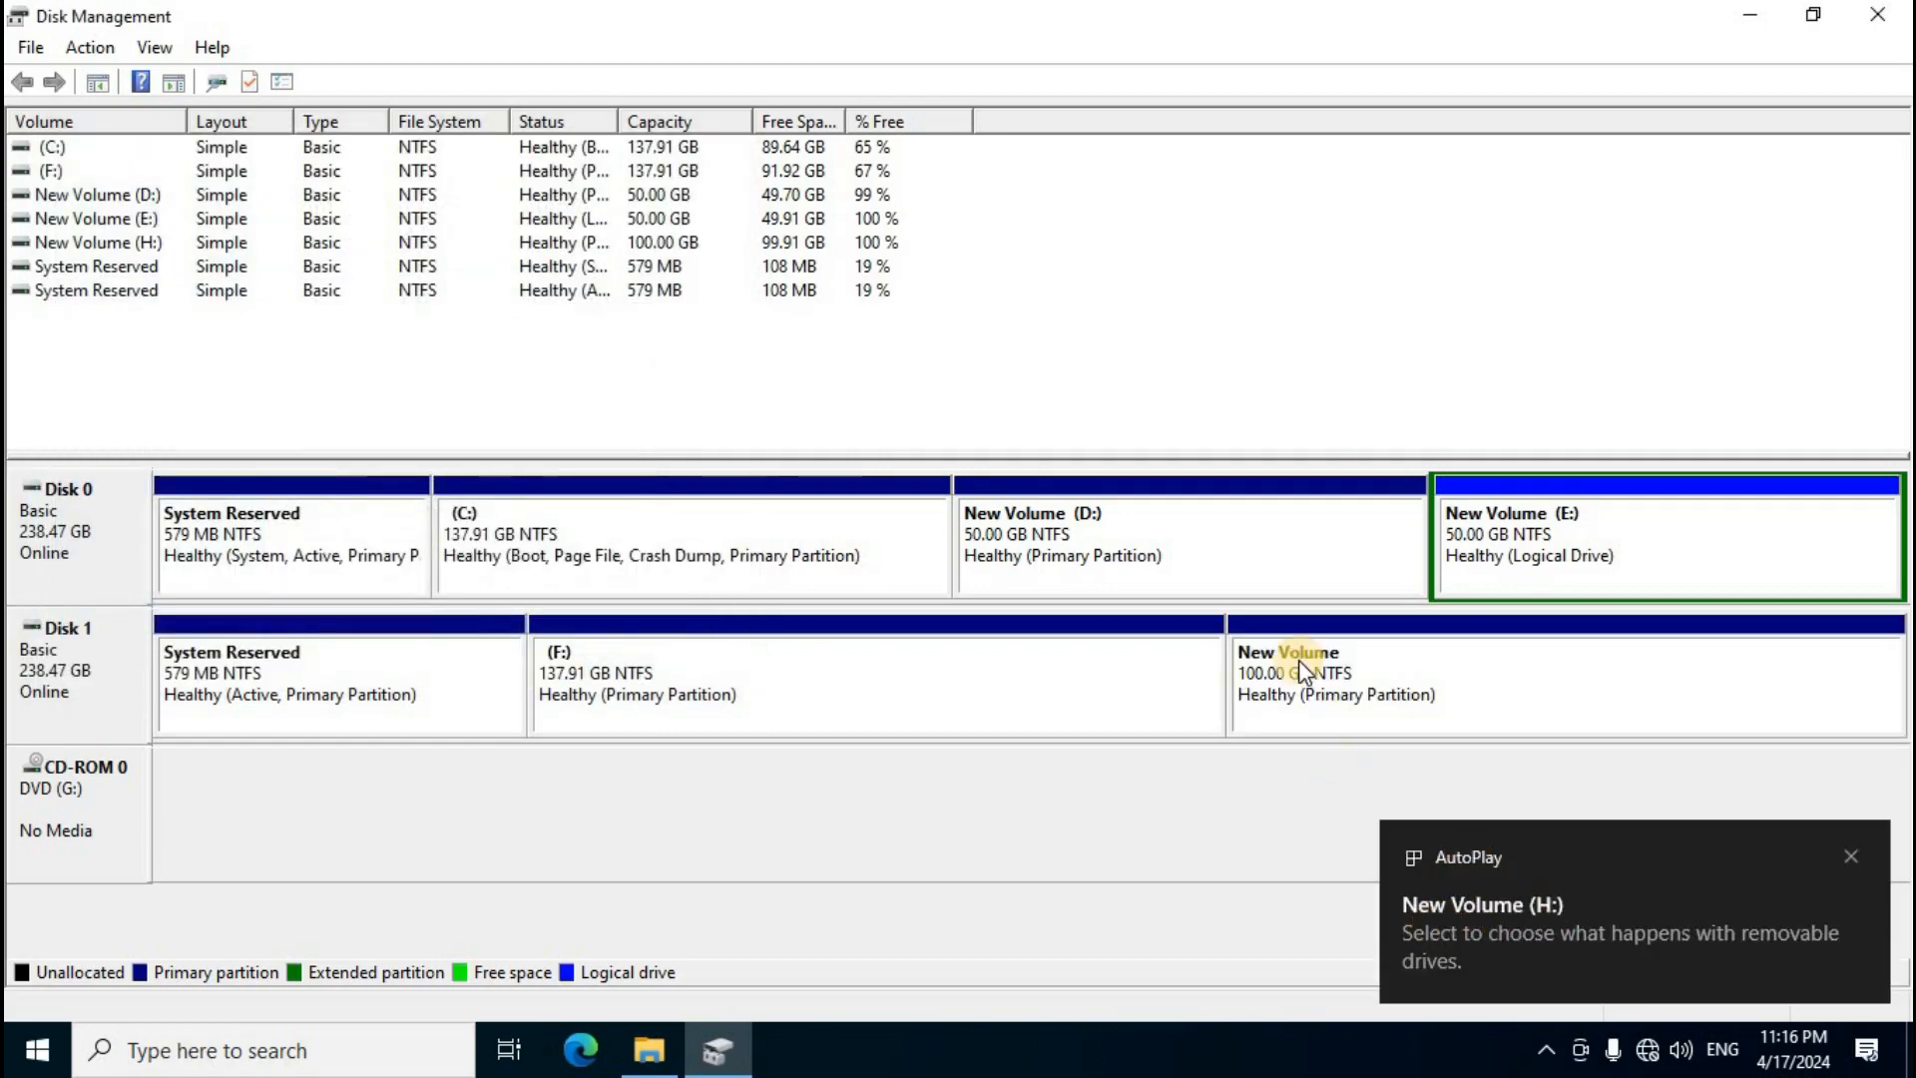
Step: Open Calculator, compute 1024 × 50 to get the size in MB, and close it
{"action": "left_click", "coordinate": [45, 1058]}
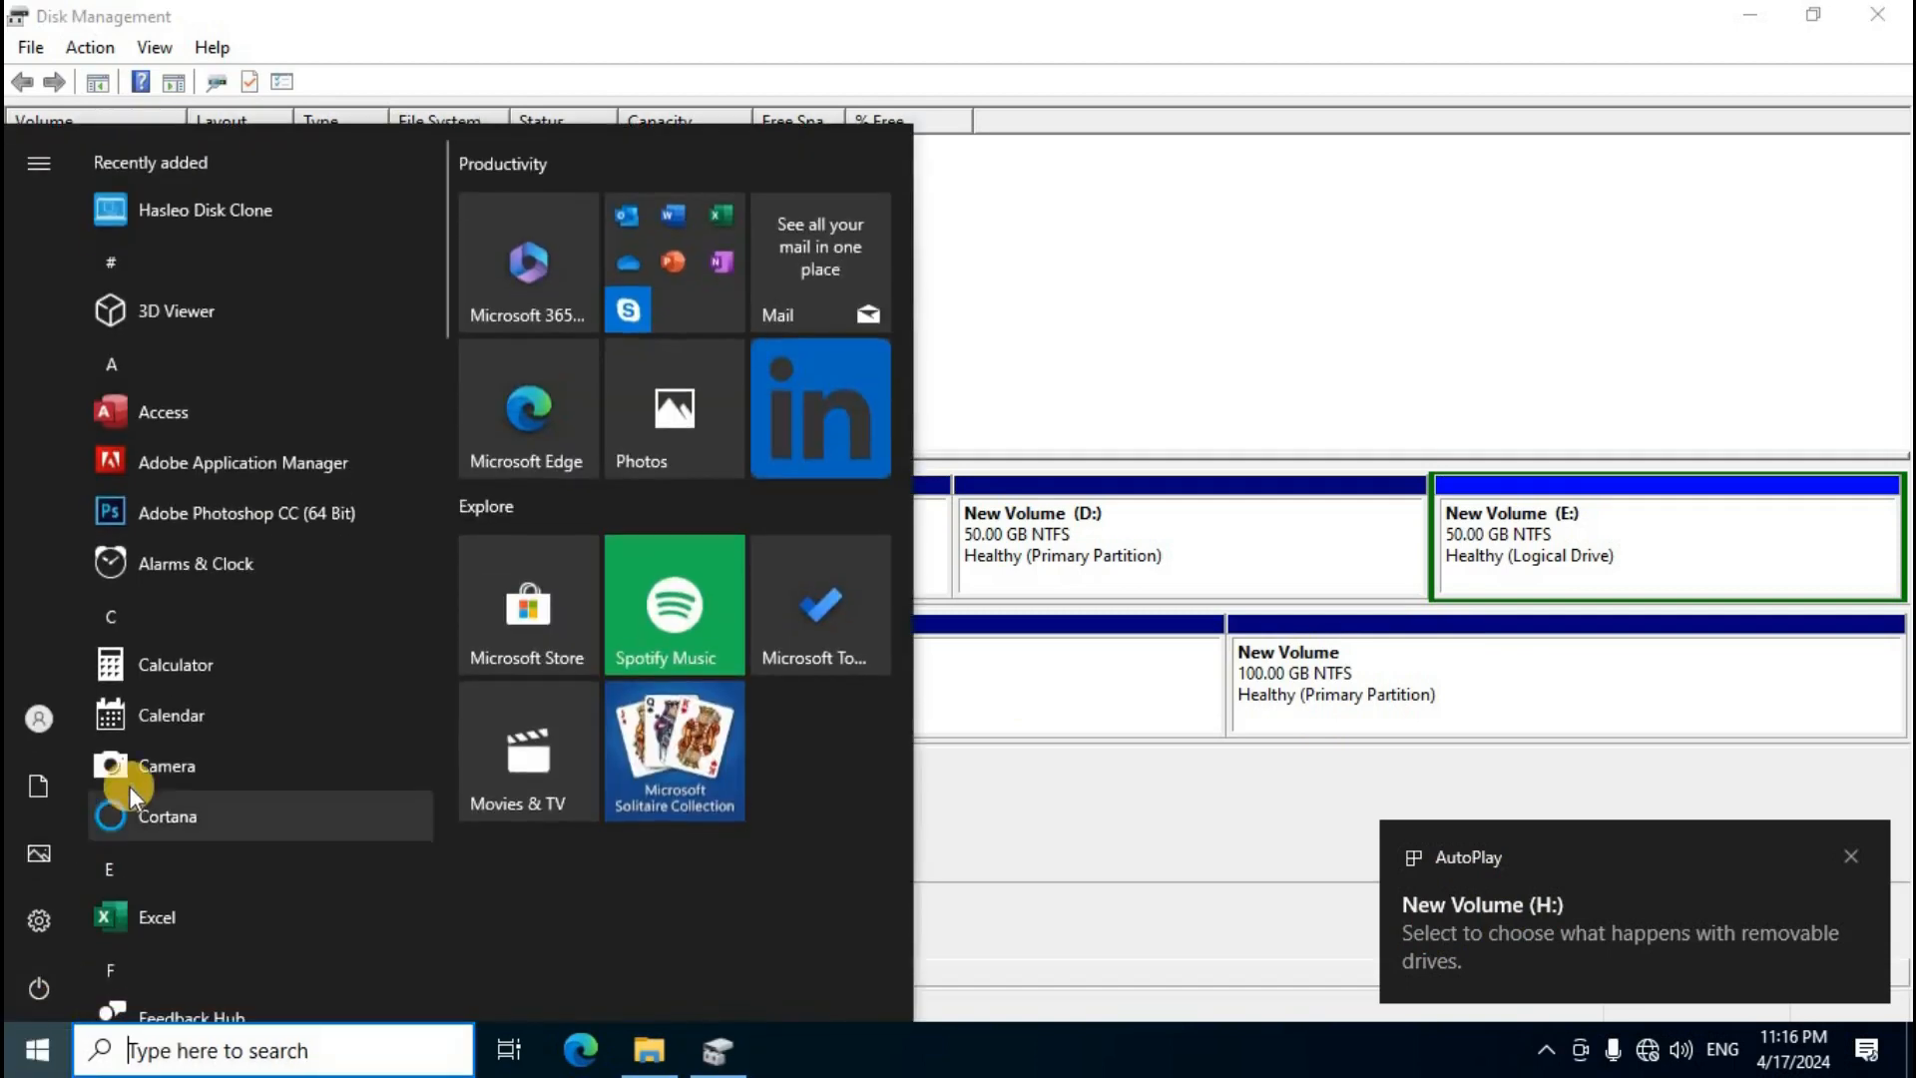
{"action": "left_click", "coordinate": [177, 669]}
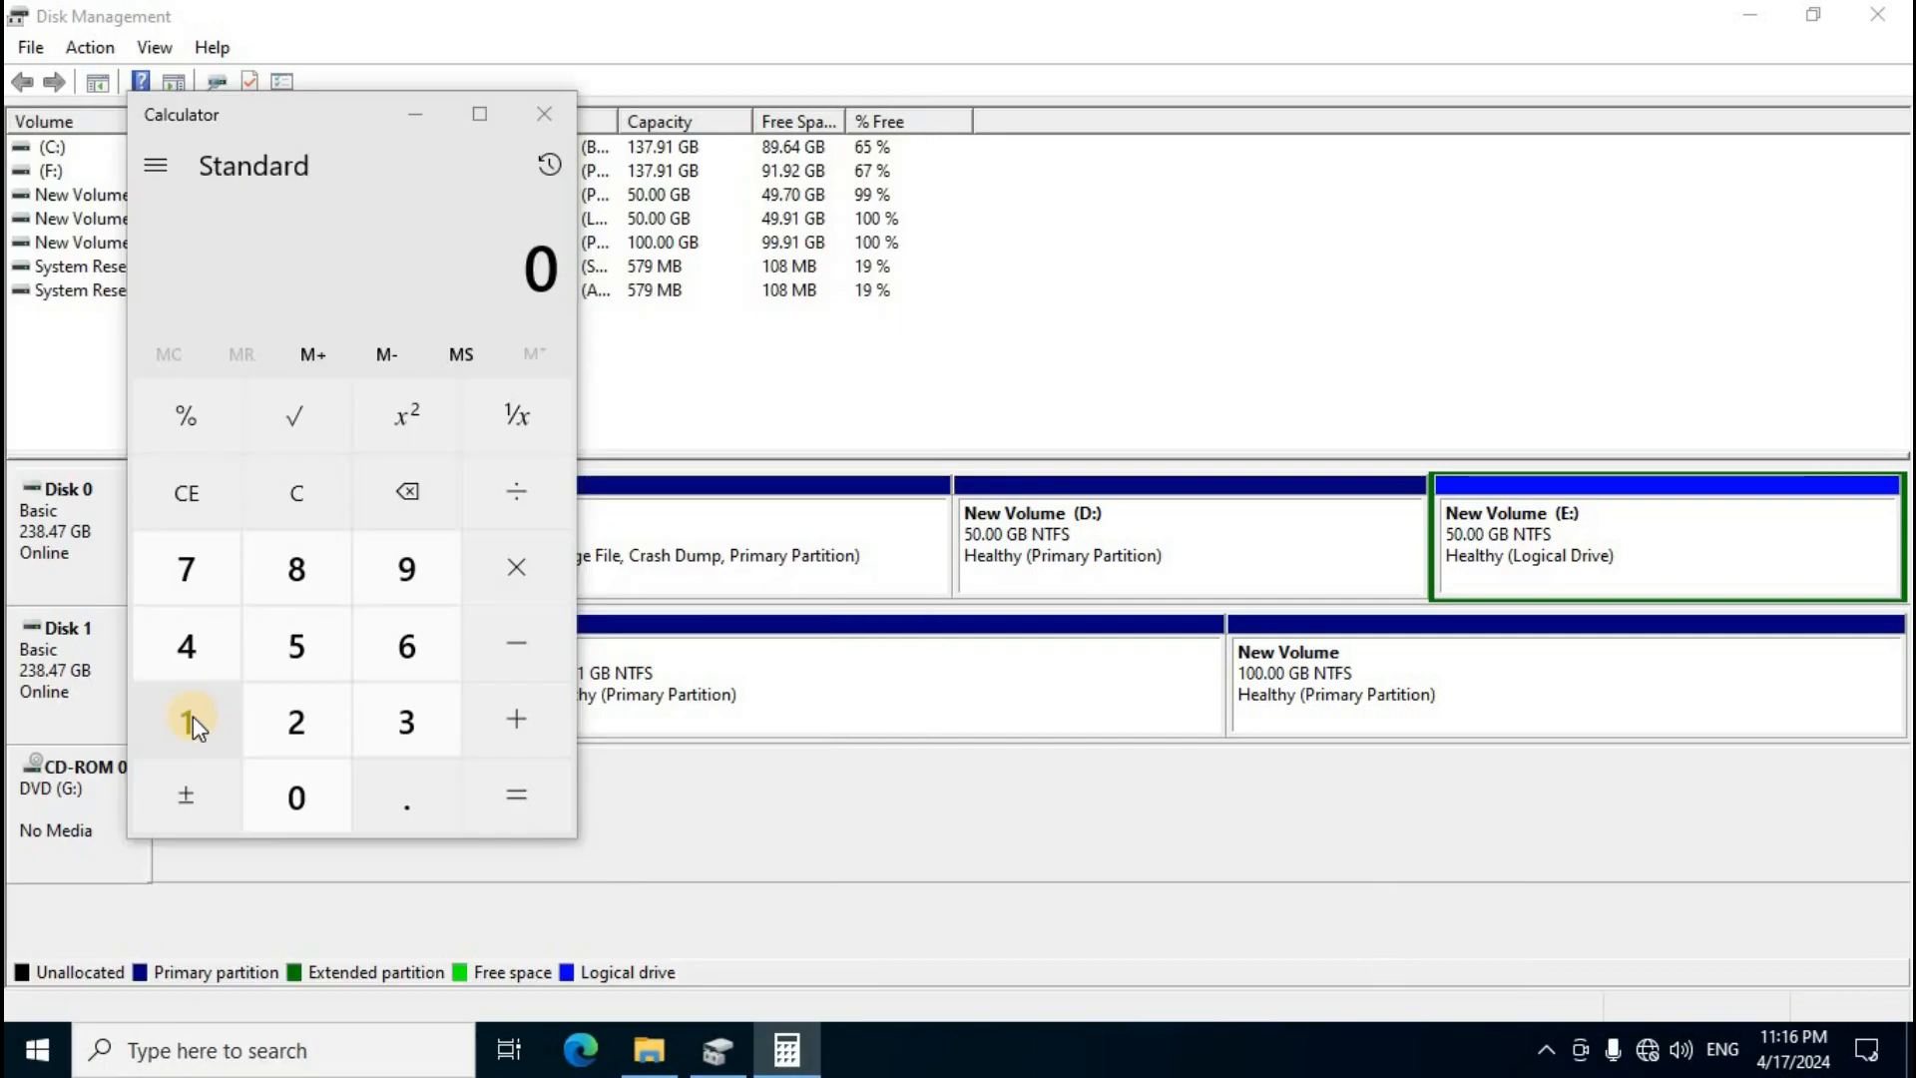
{"action": "left_click", "coordinate": [194, 715]}
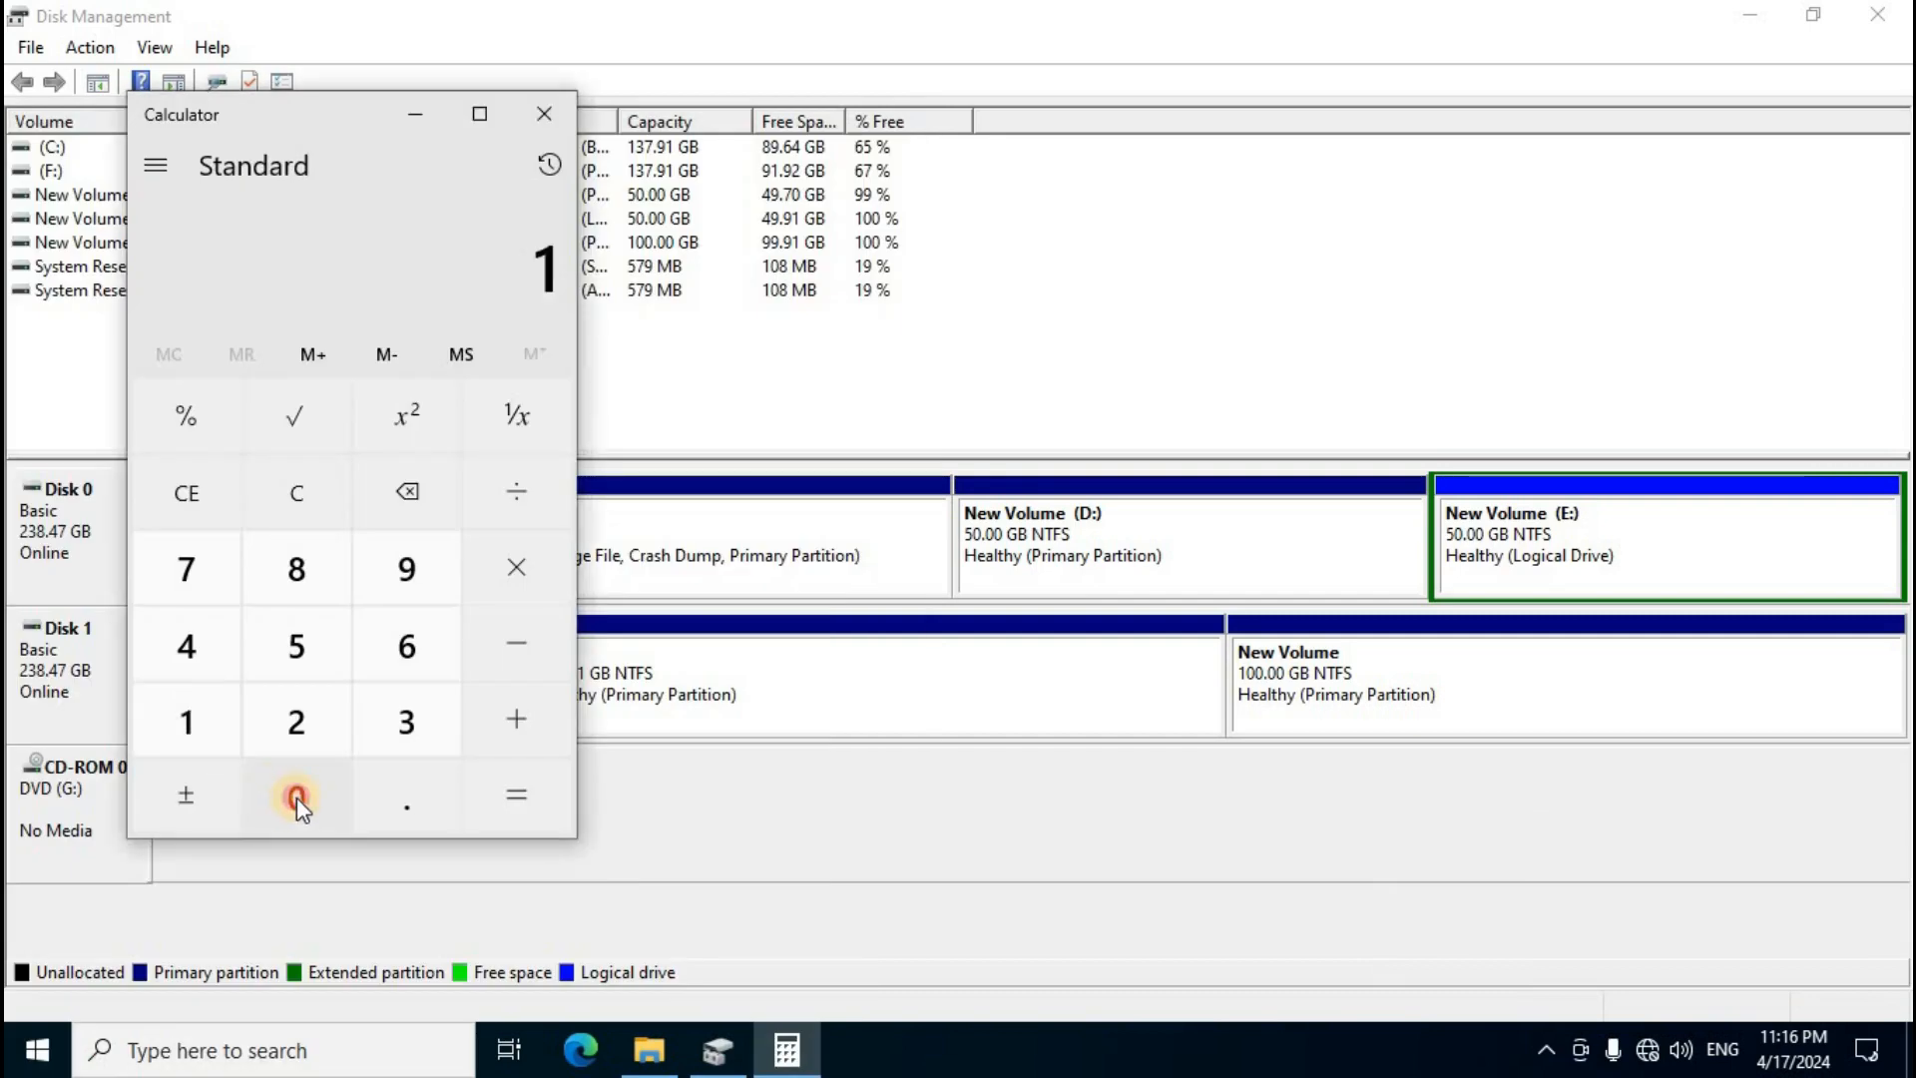
{"action": "left_click", "coordinate": [296, 798]}
{"action": "left_click", "coordinate": [293, 710]}
{"action": "left_click", "coordinate": [195, 643]}
{"action": "left_click", "coordinate": [505, 567]}
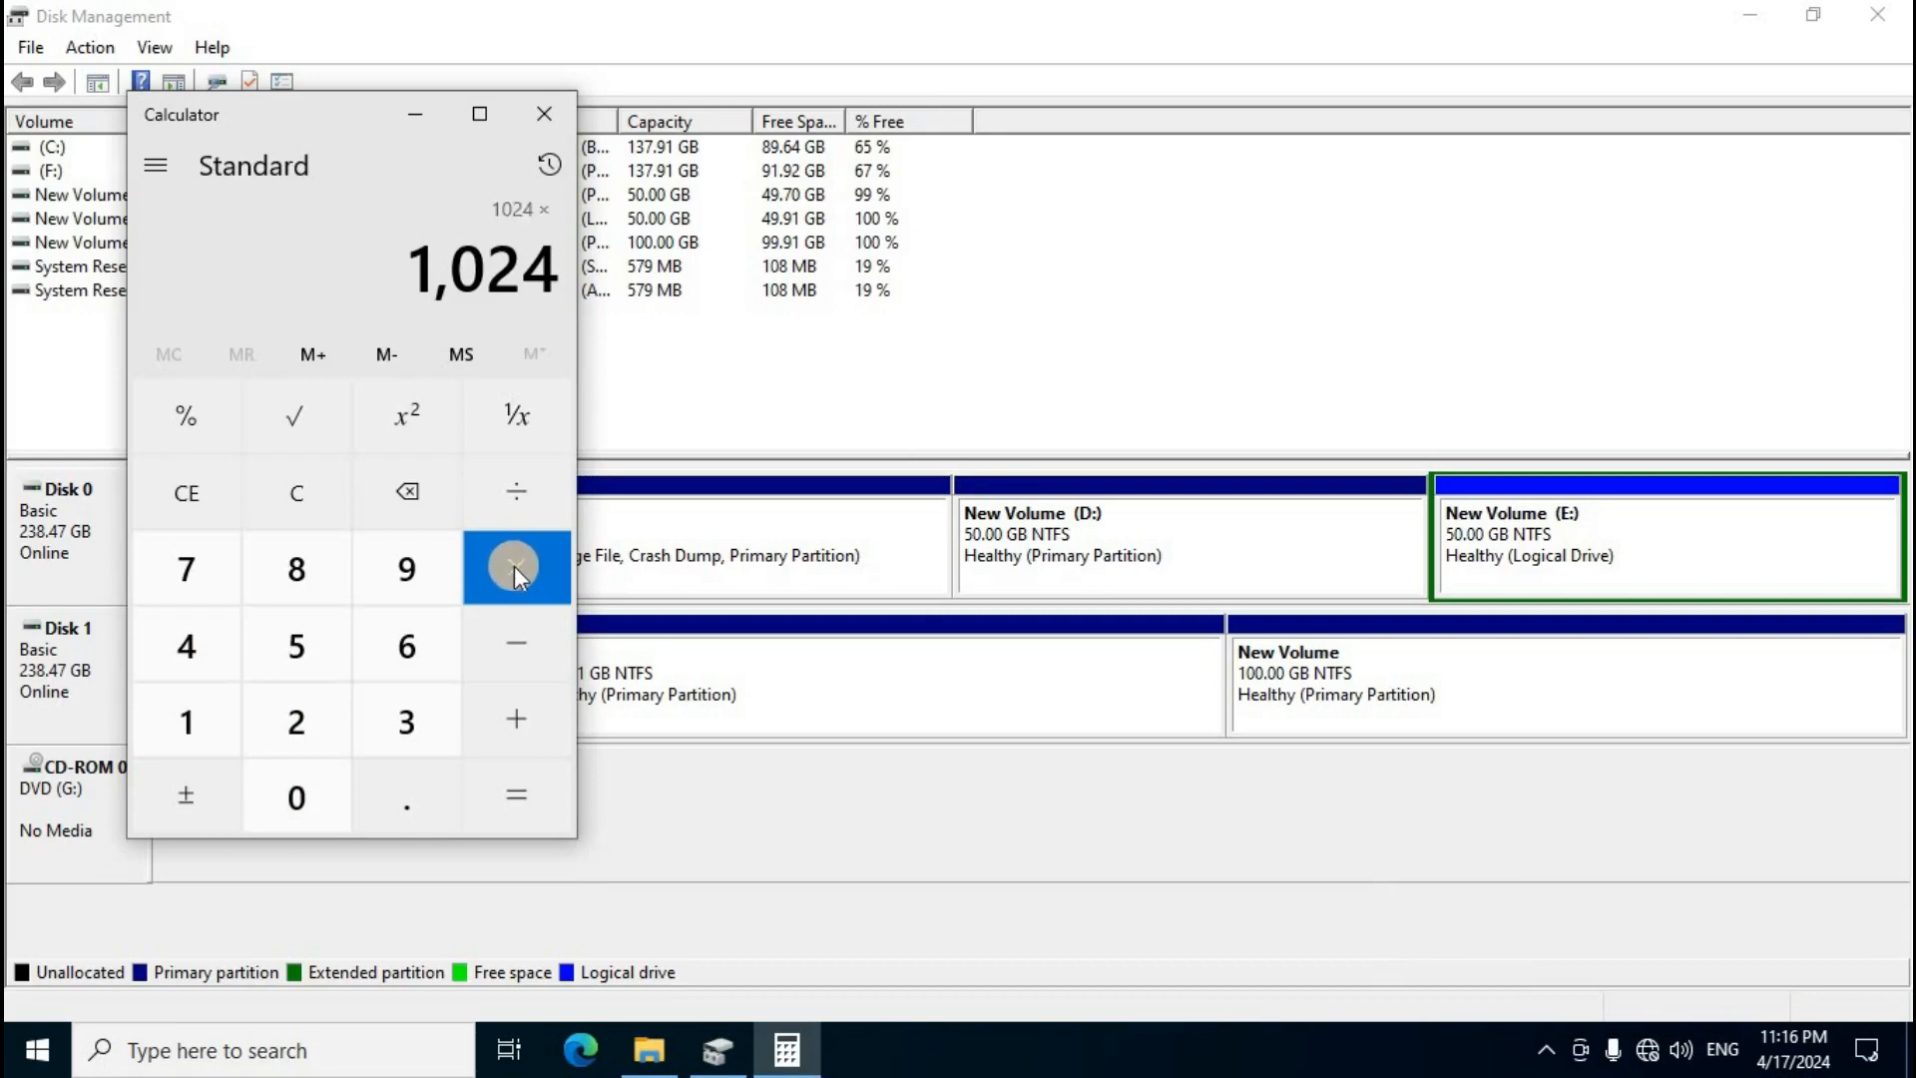
{"action": "left_click", "coordinate": [297, 647]}
{"action": "left_click", "coordinate": [296, 795]}
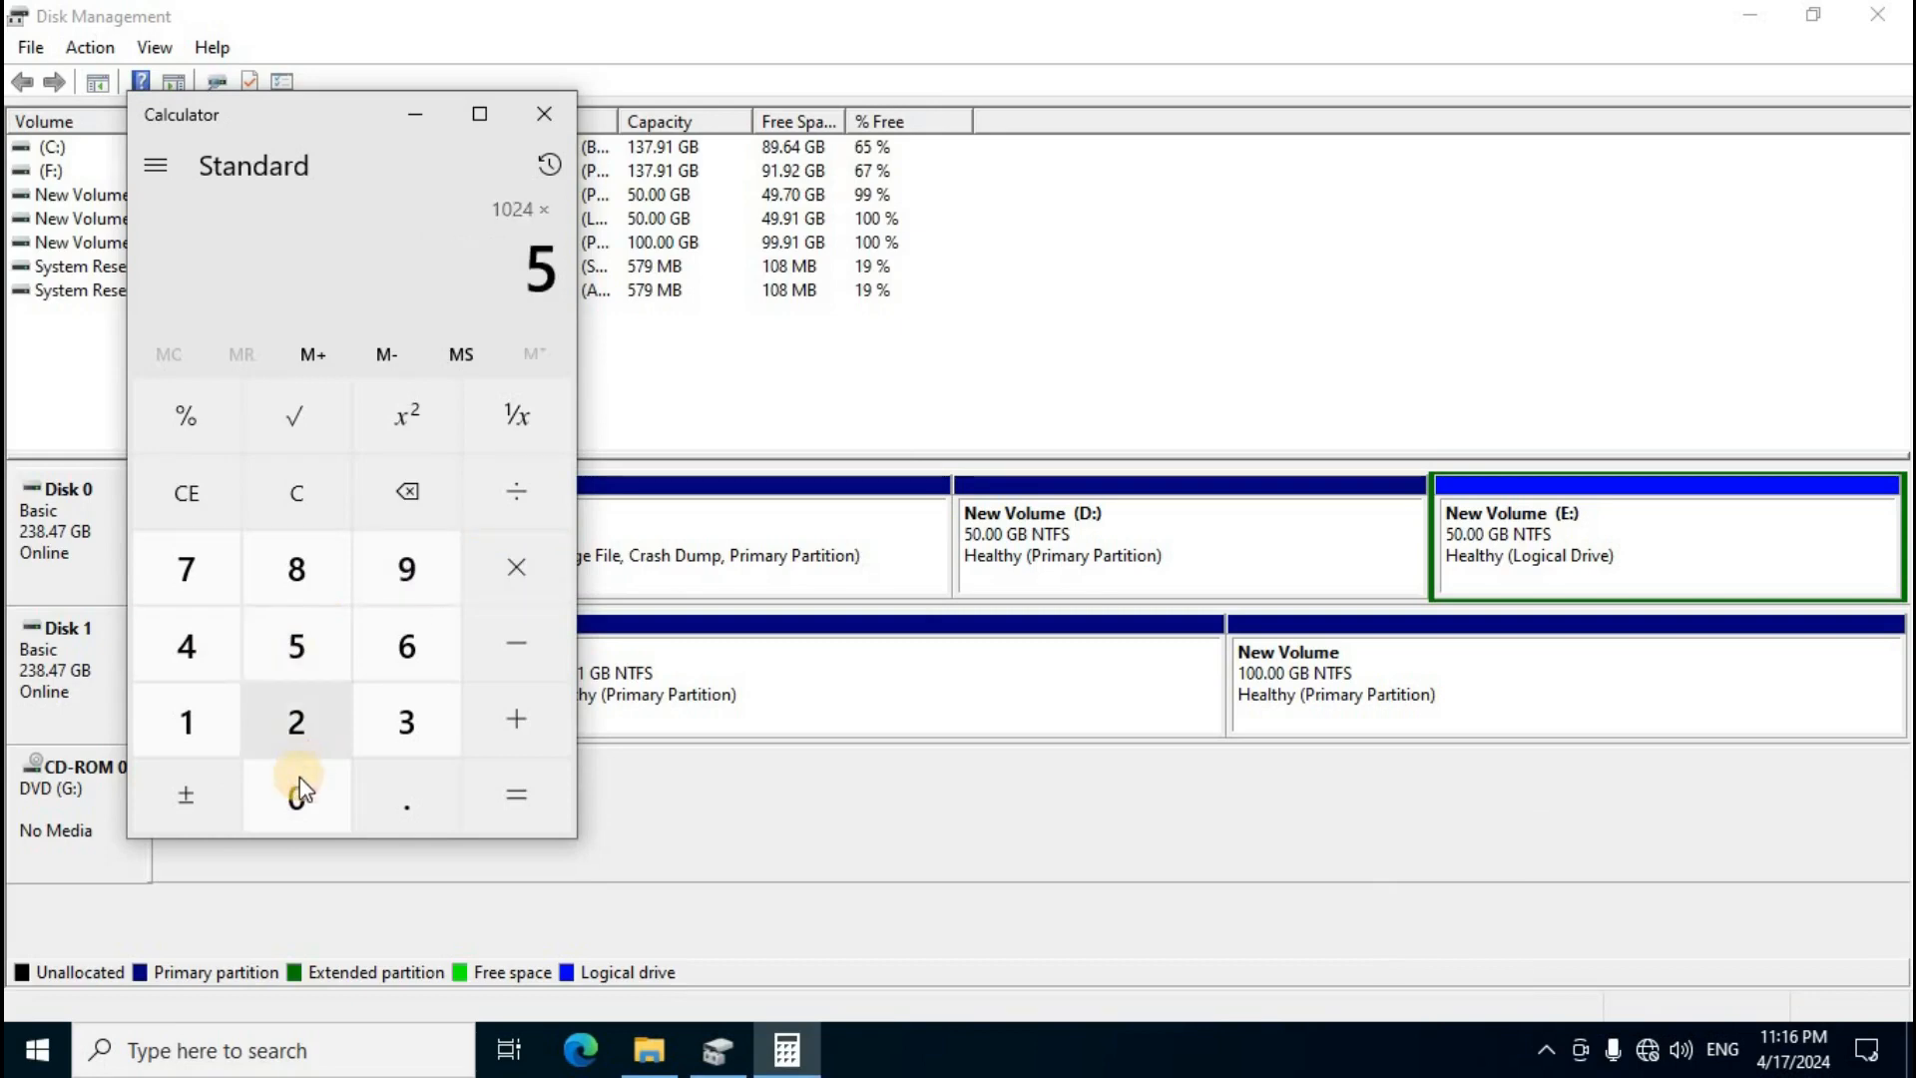
{"action": "left_click", "coordinate": [504, 802]}
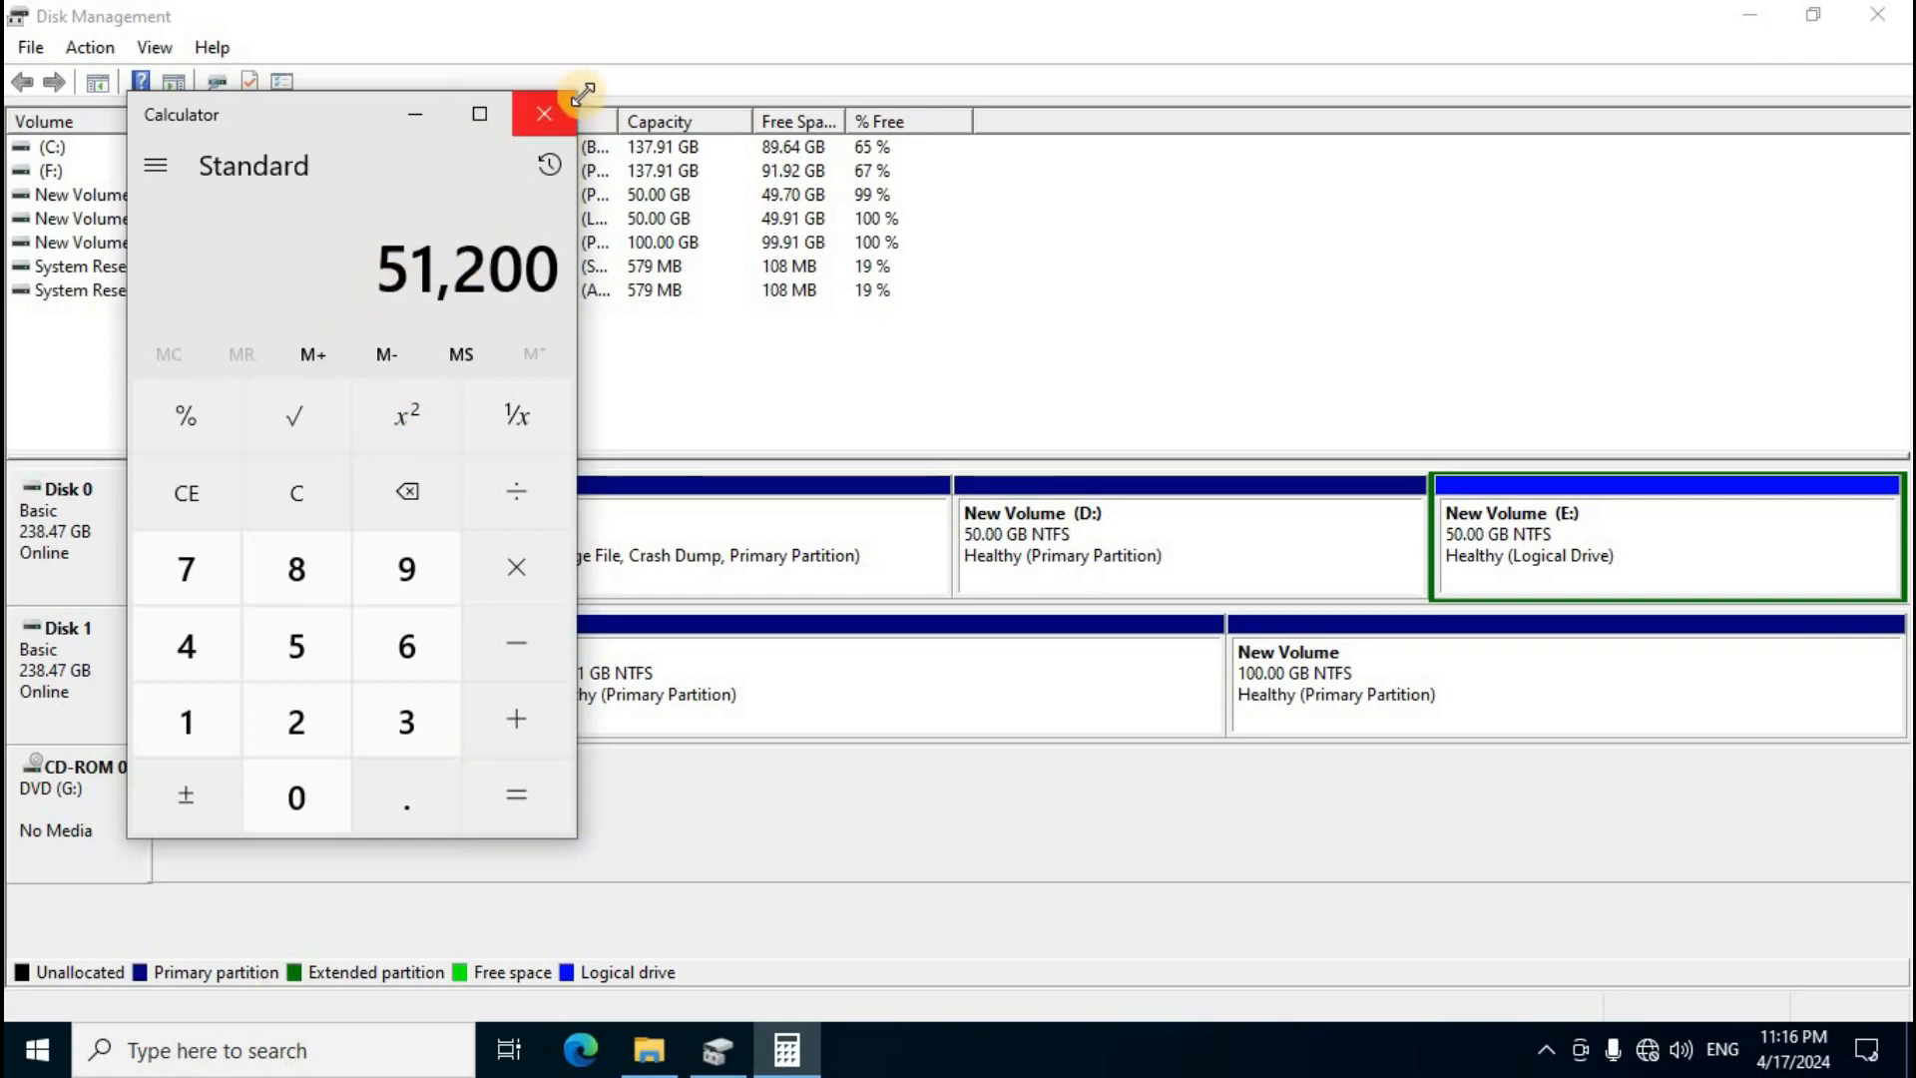
{"action": "left_click", "coordinate": [544, 112]}
Step: Shrink volume H on Disk 1 by 51200 MB
{"action": "right_click", "coordinate": [1398, 673]}
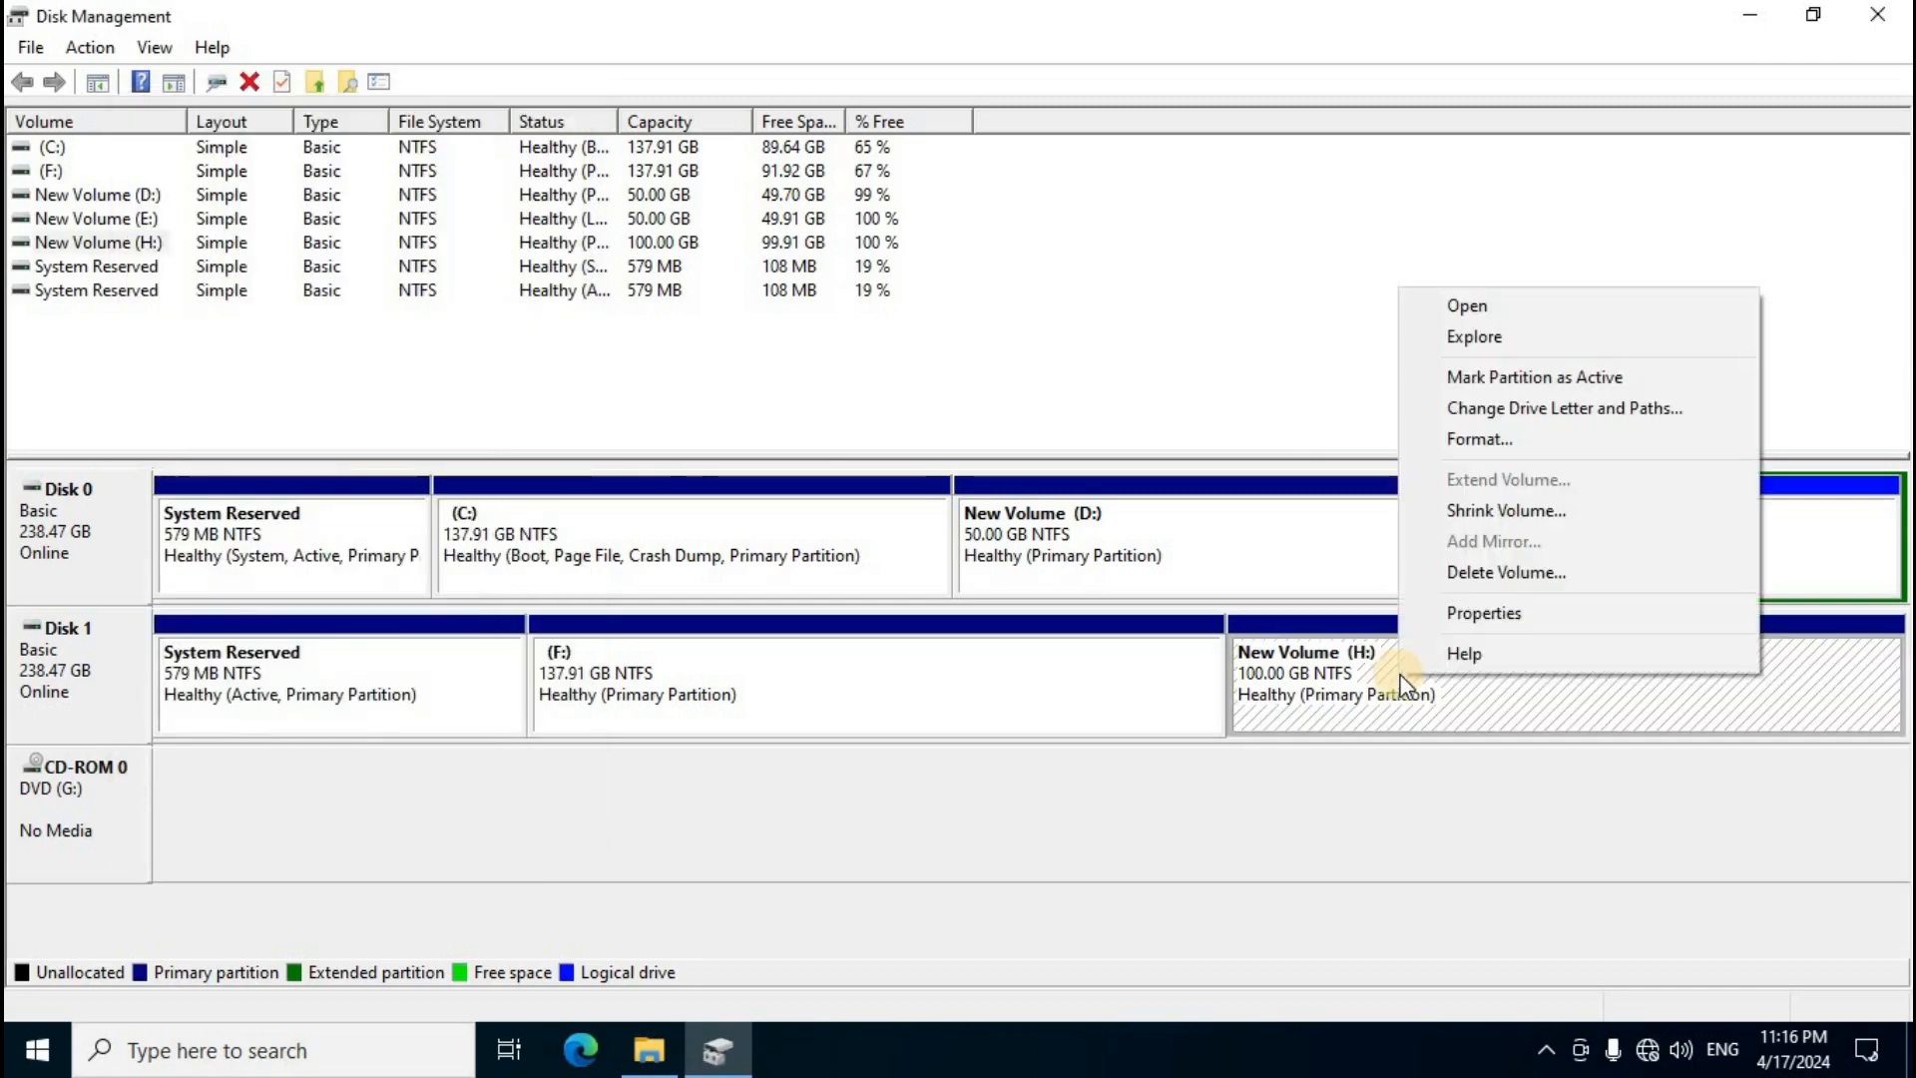
{"action": "left_click", "coordinate": [1519, 513]}
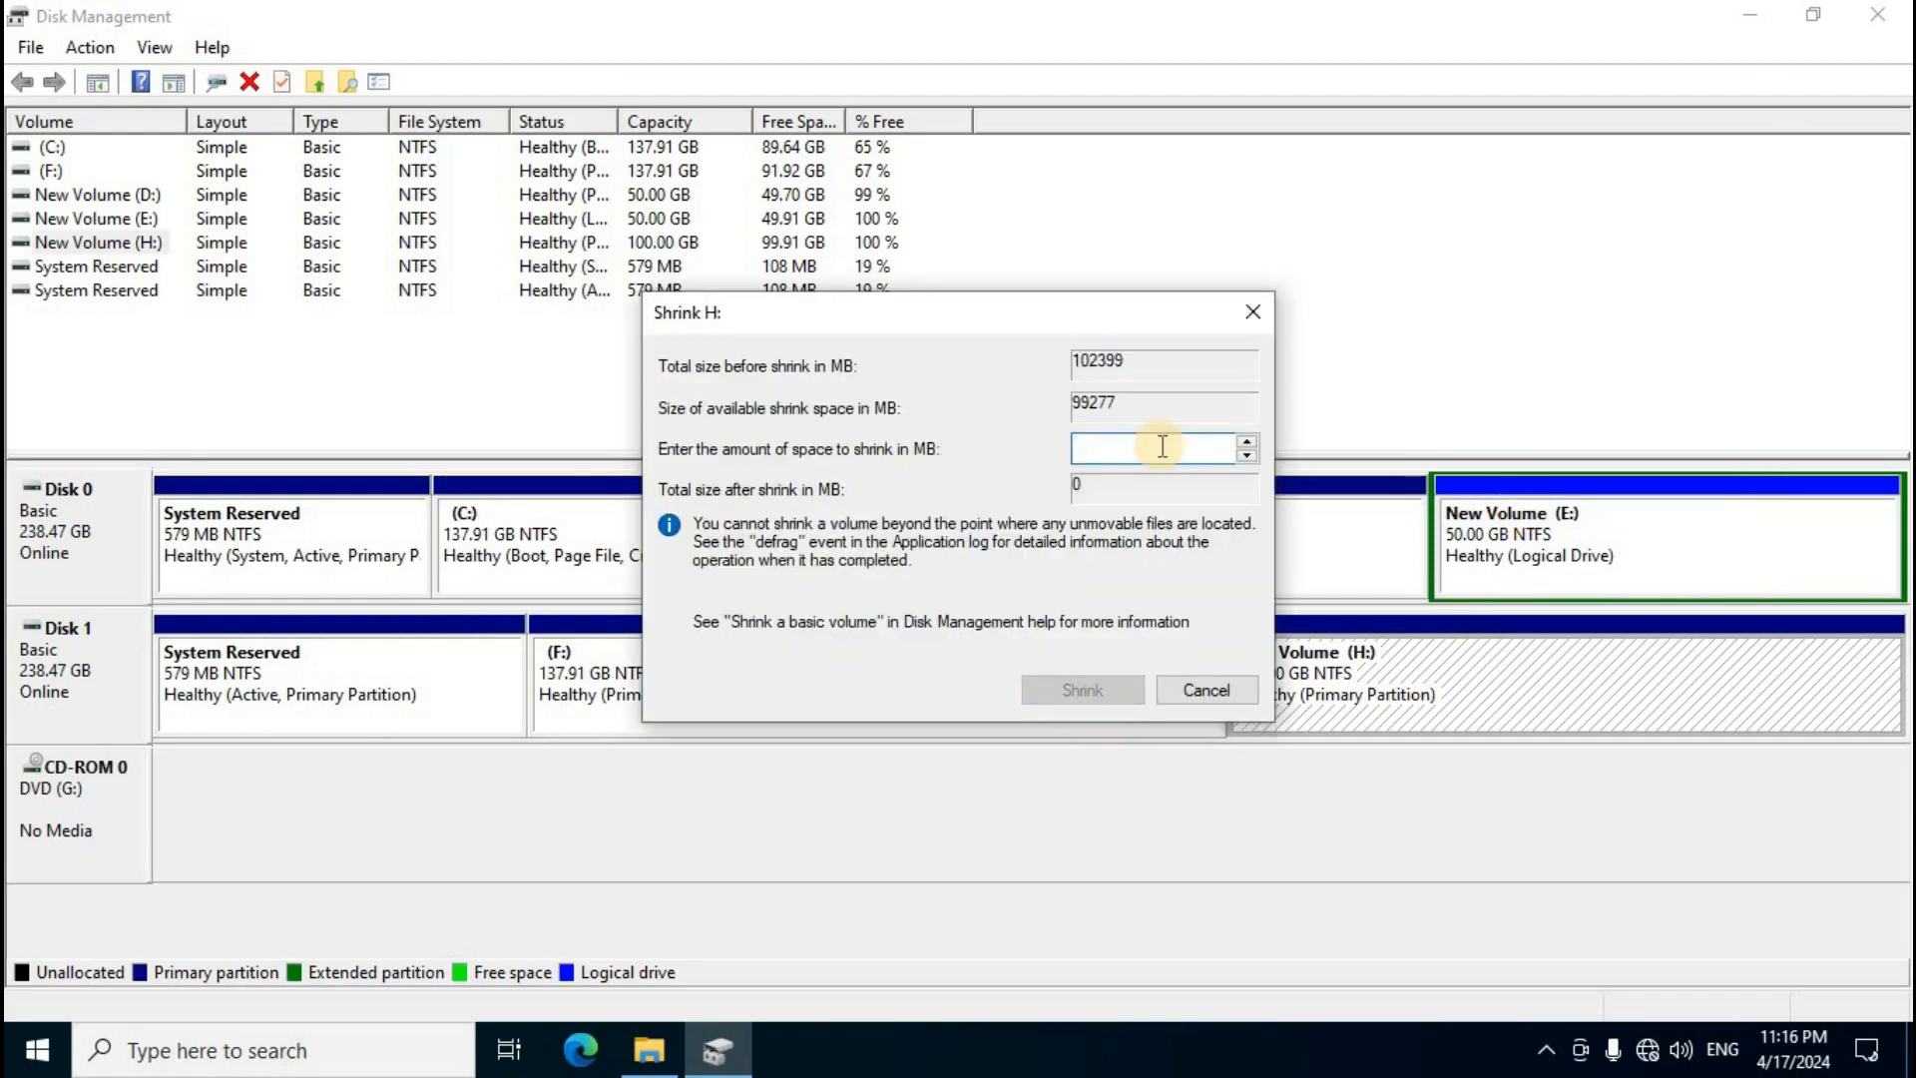
{"action": "type", "text": "51200"}
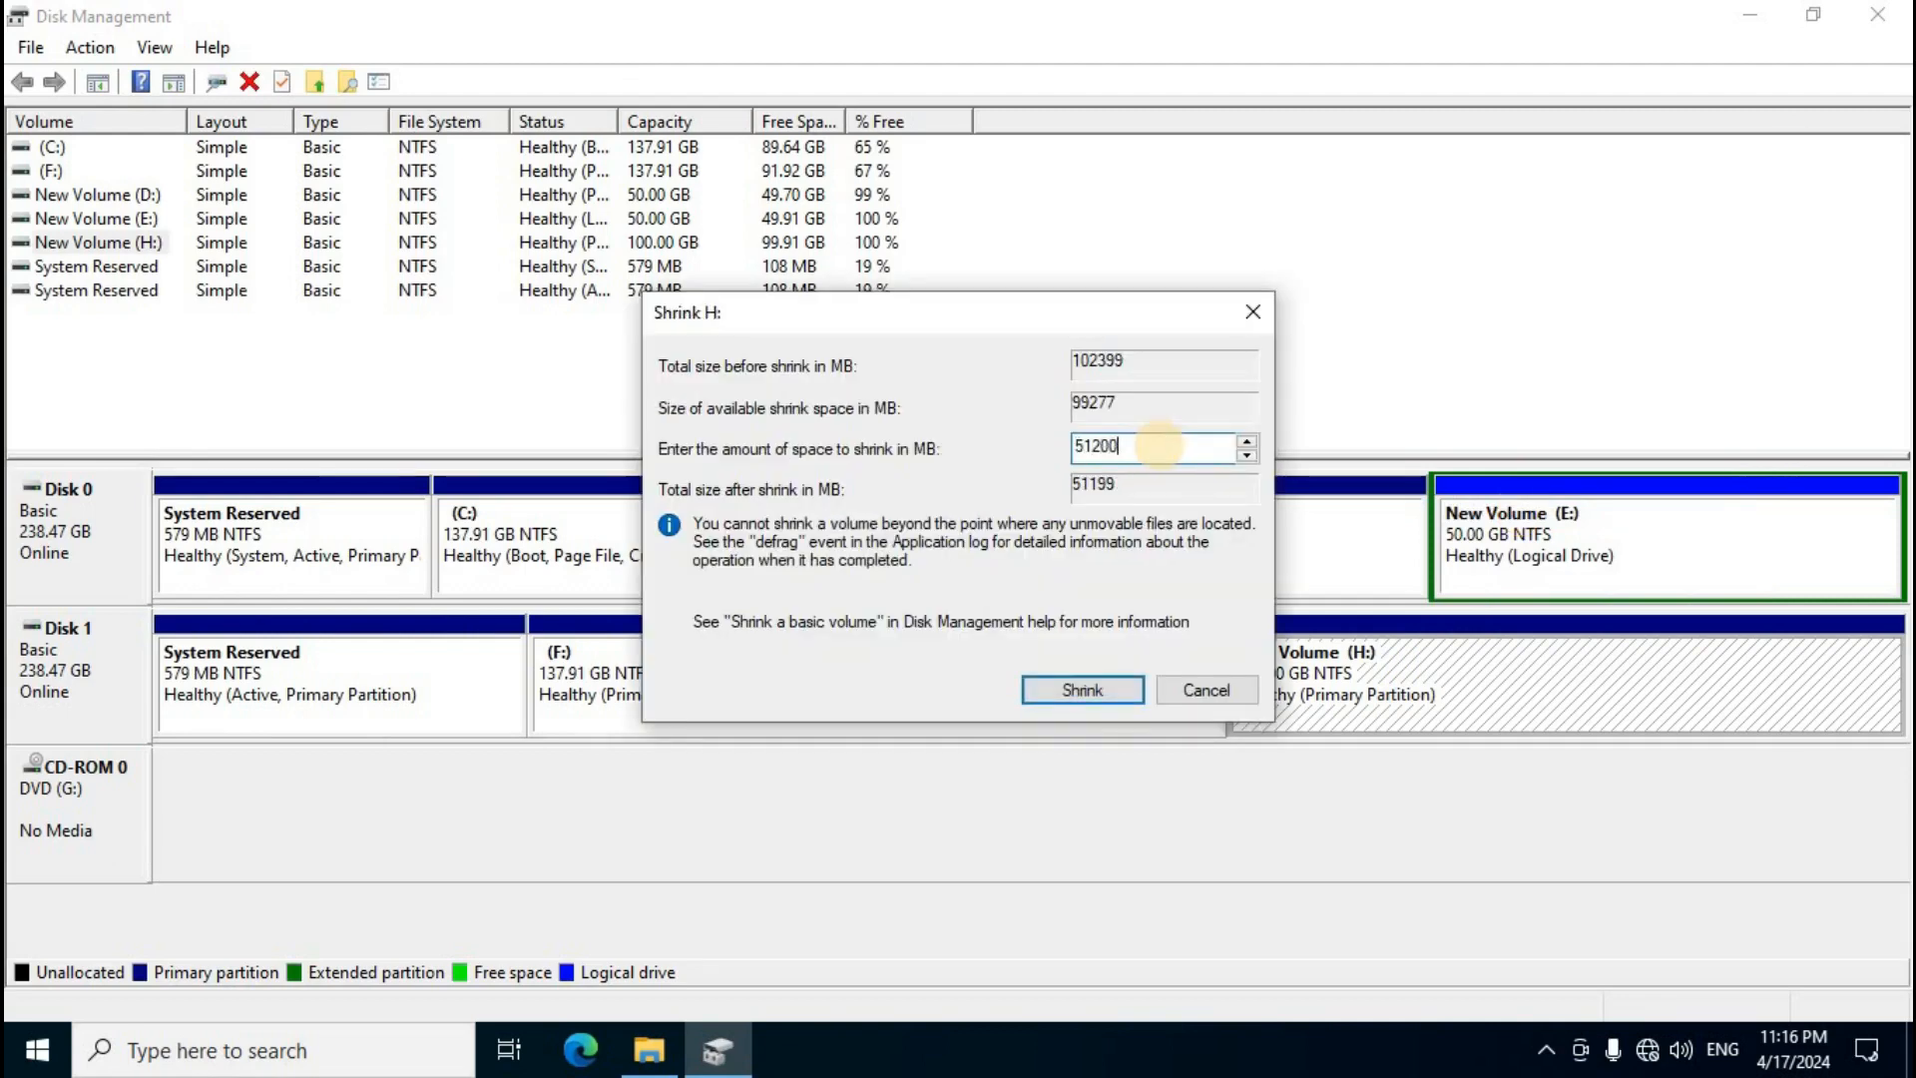
{"action": "left_click", "coordinate": [1074, 690]}
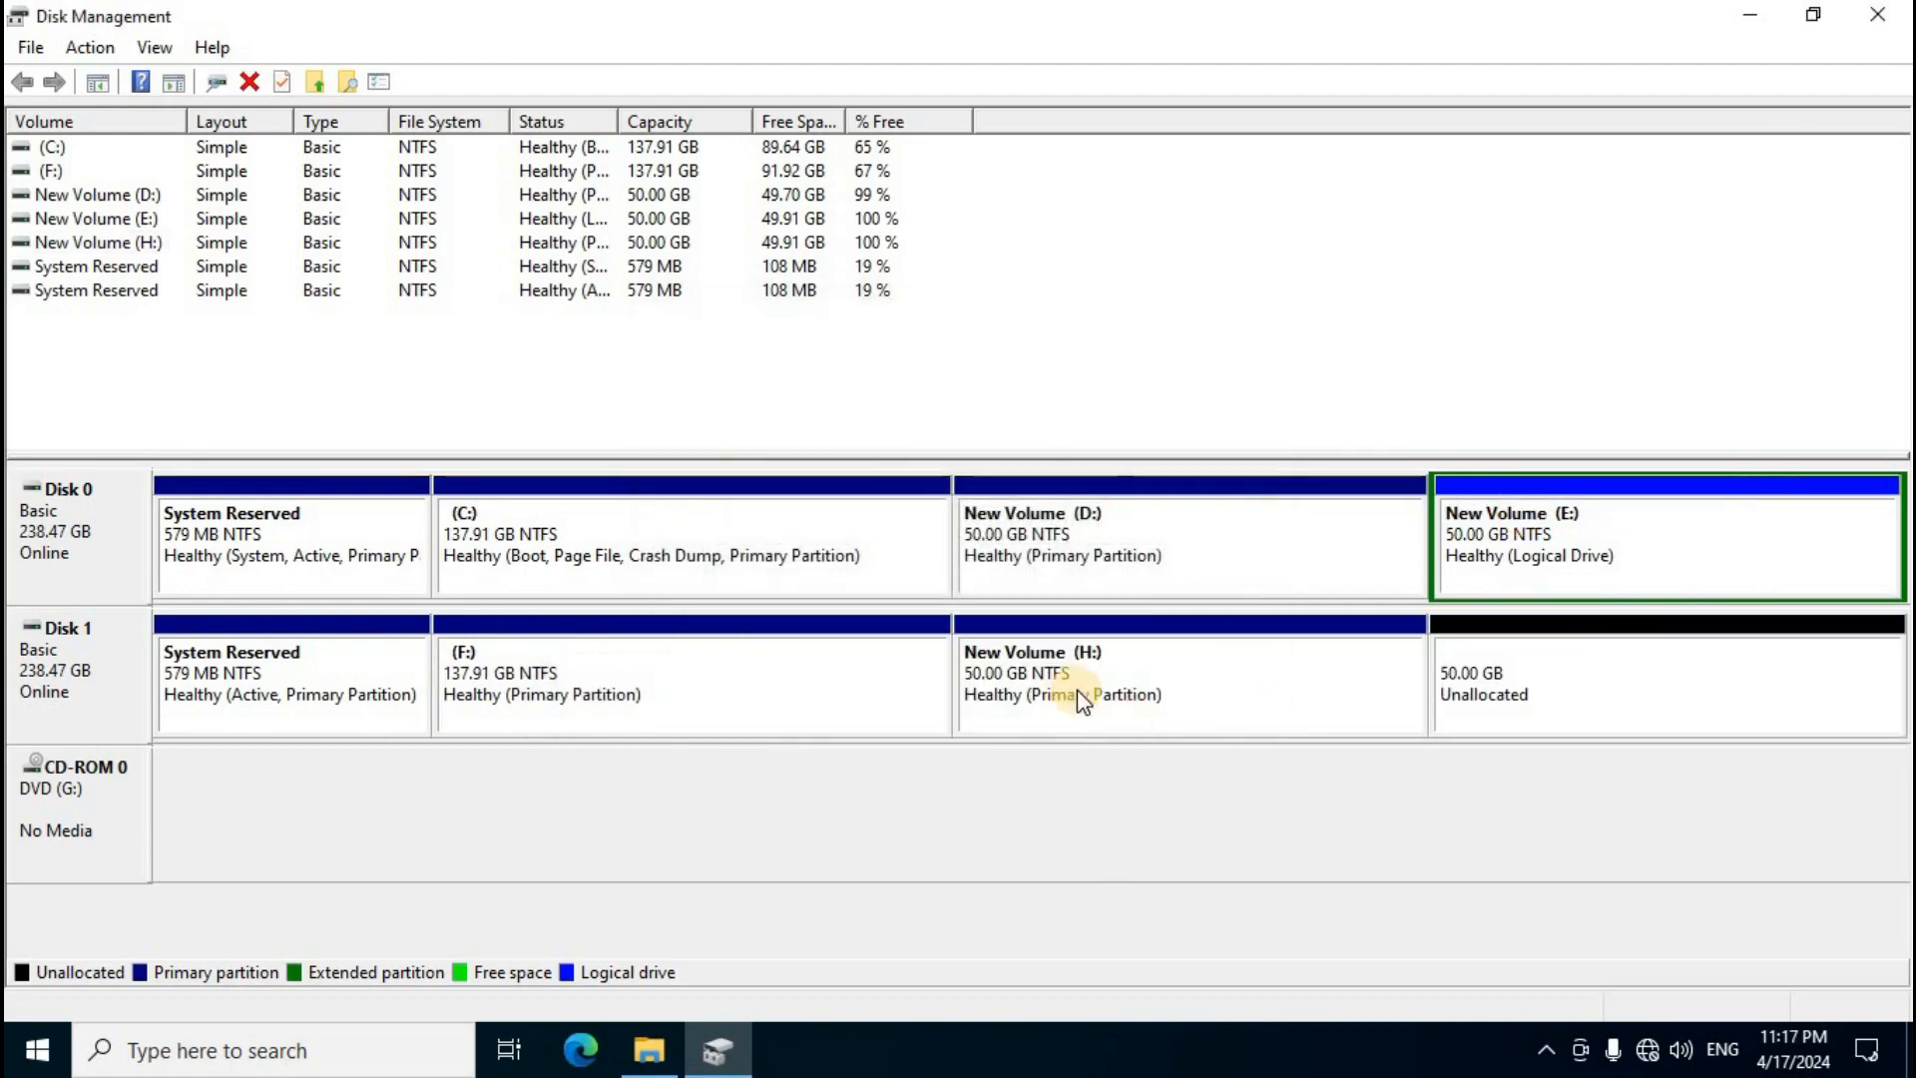
Step: Create a new simple volume in Disk 1's freed unallocated space with drive letter I and default NTFS formatting
{"action": "right_click", "coordinate": [1557, 675]}
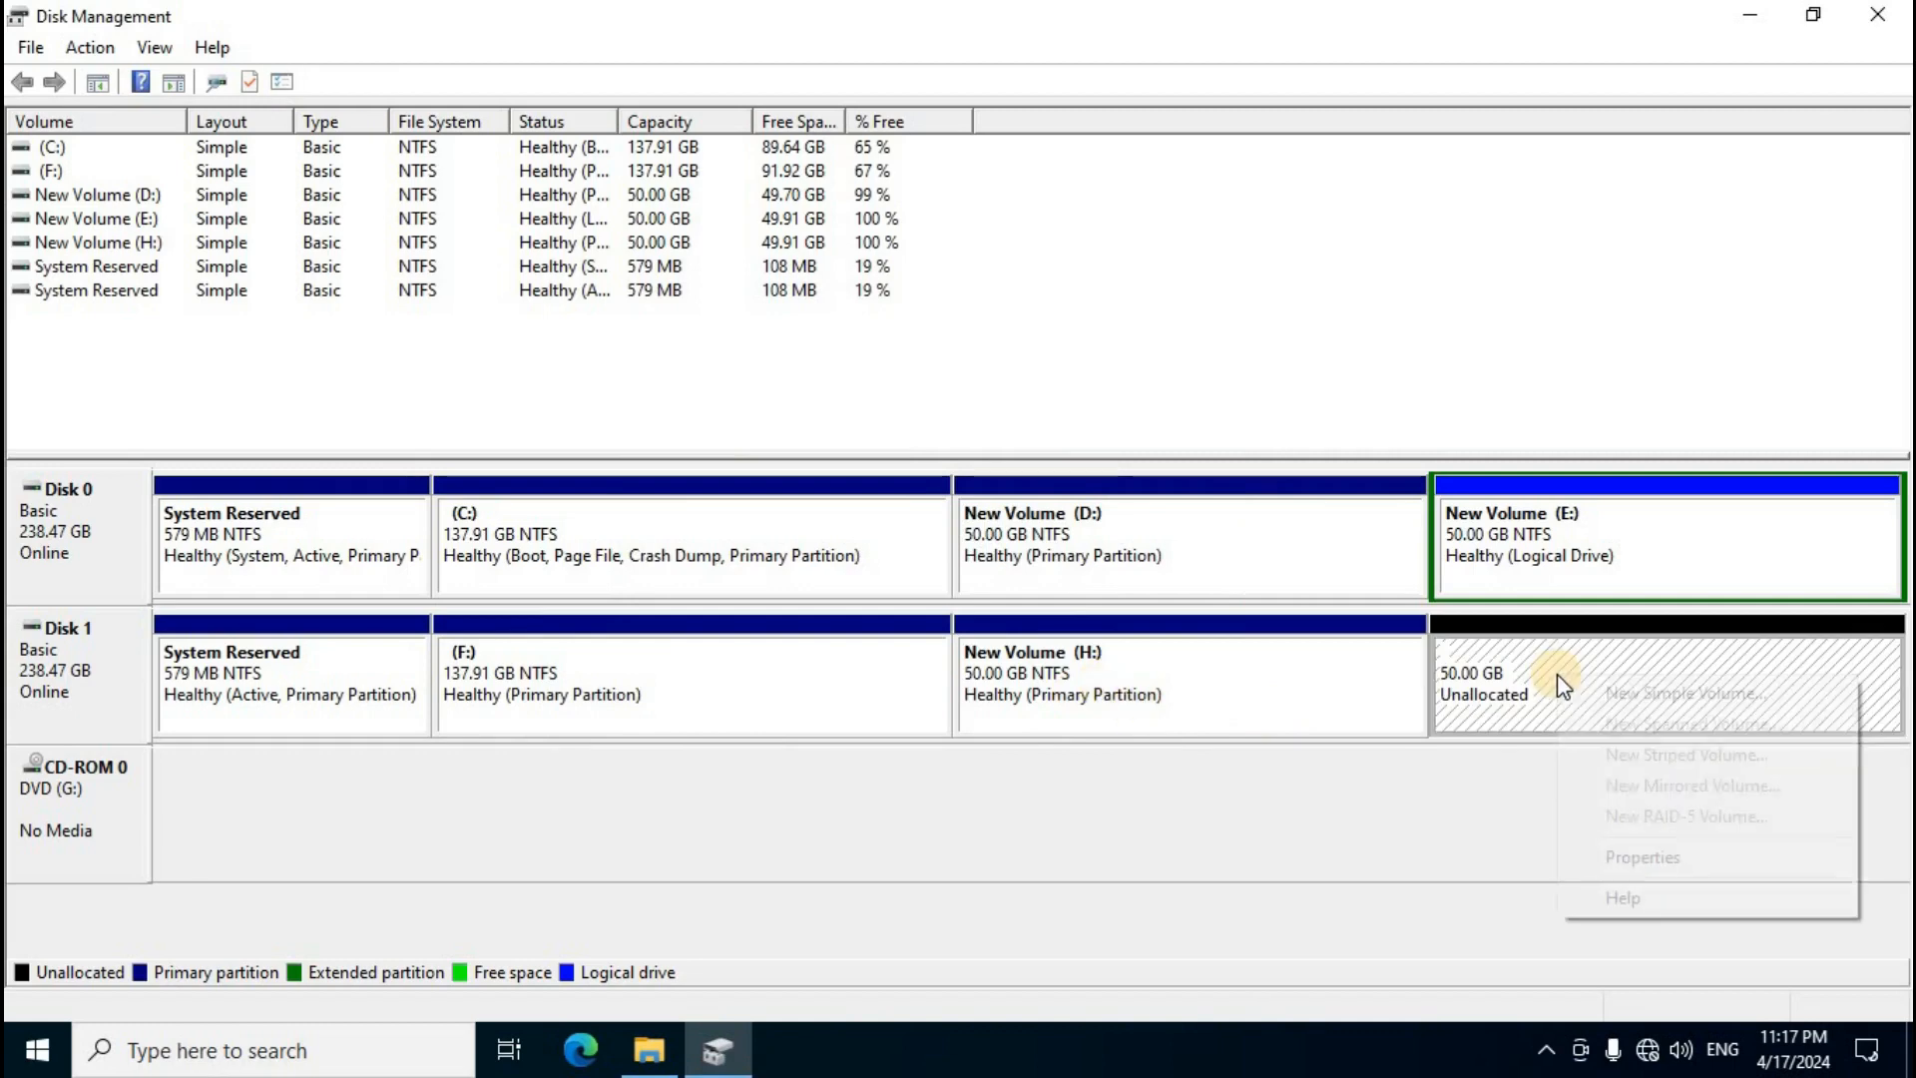
{"action": "left_click", "coordinate": [1654, 693]}
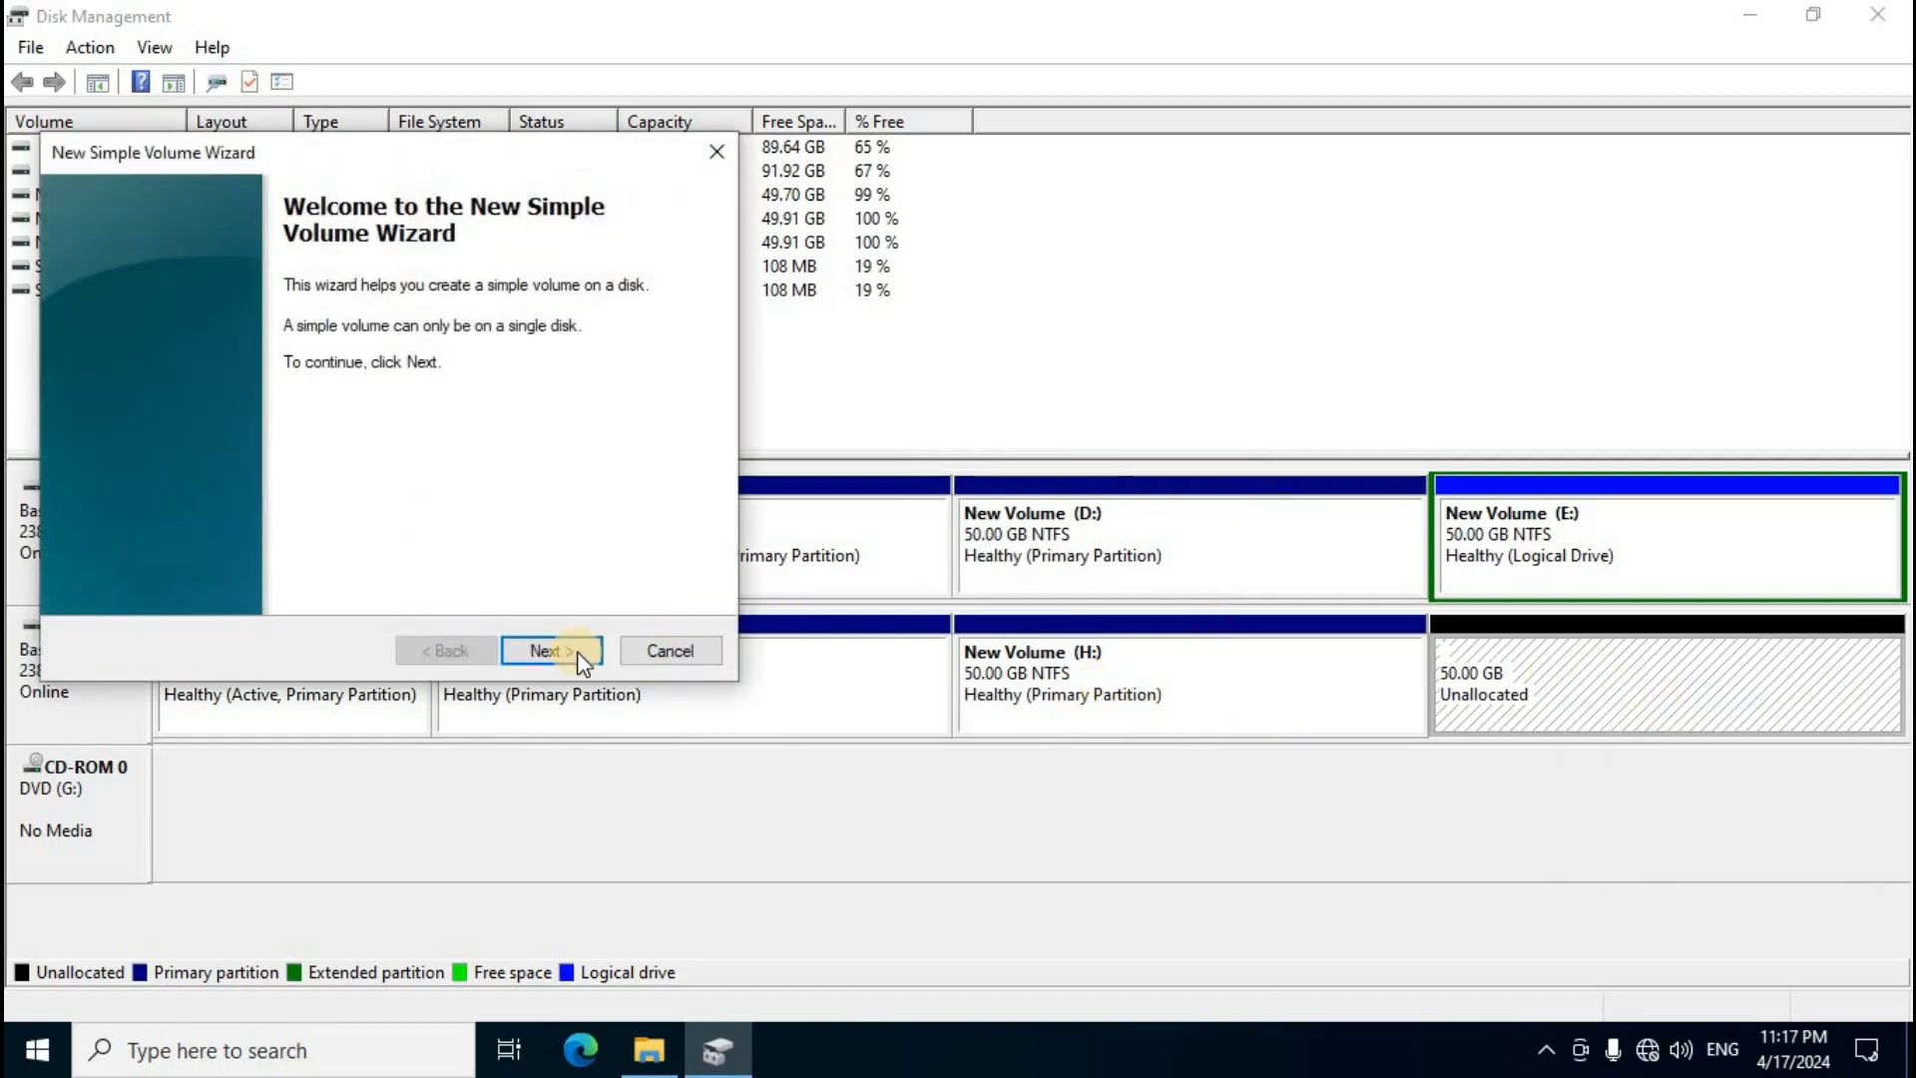
{"action": "left_click", "coordinate": [551, 650]}
{"action": "left_click", "coordinate": [550, 651]}
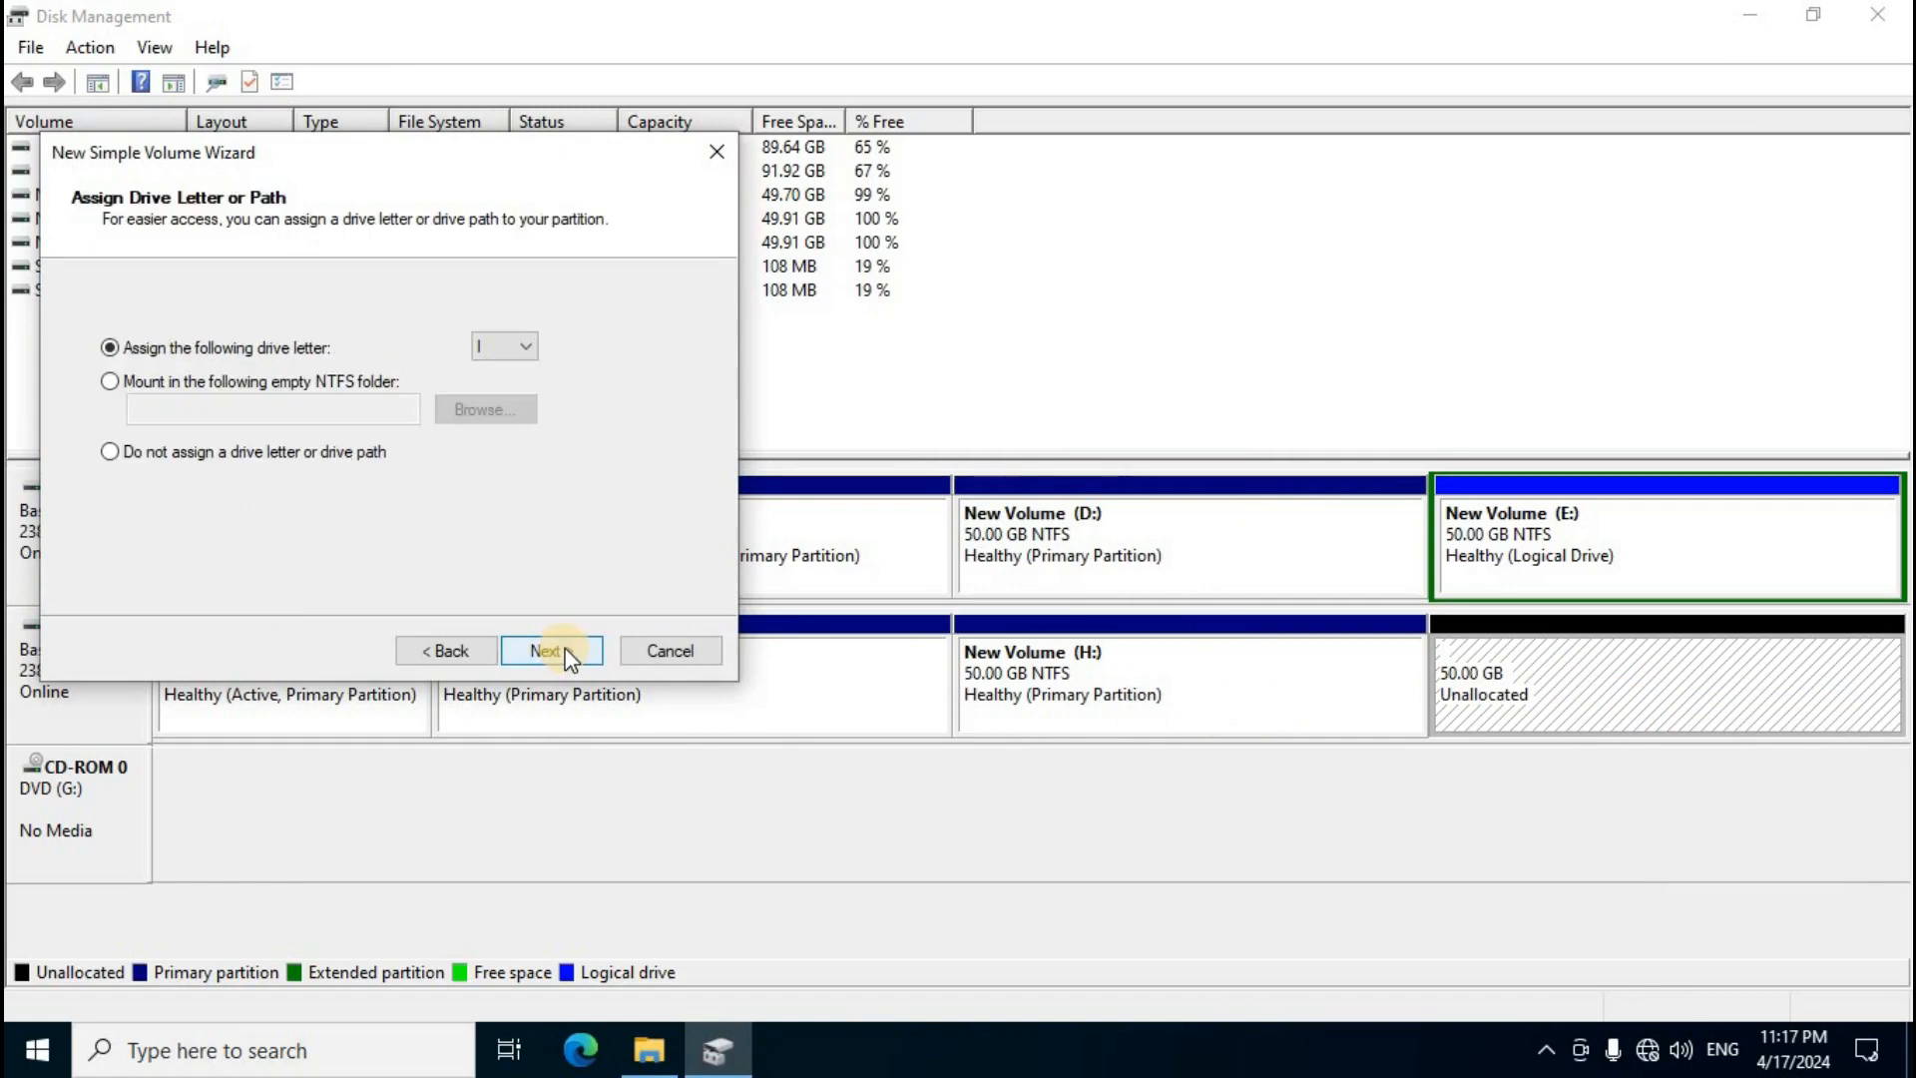
{"action": "left_click", "coordinate": [551, 651]}
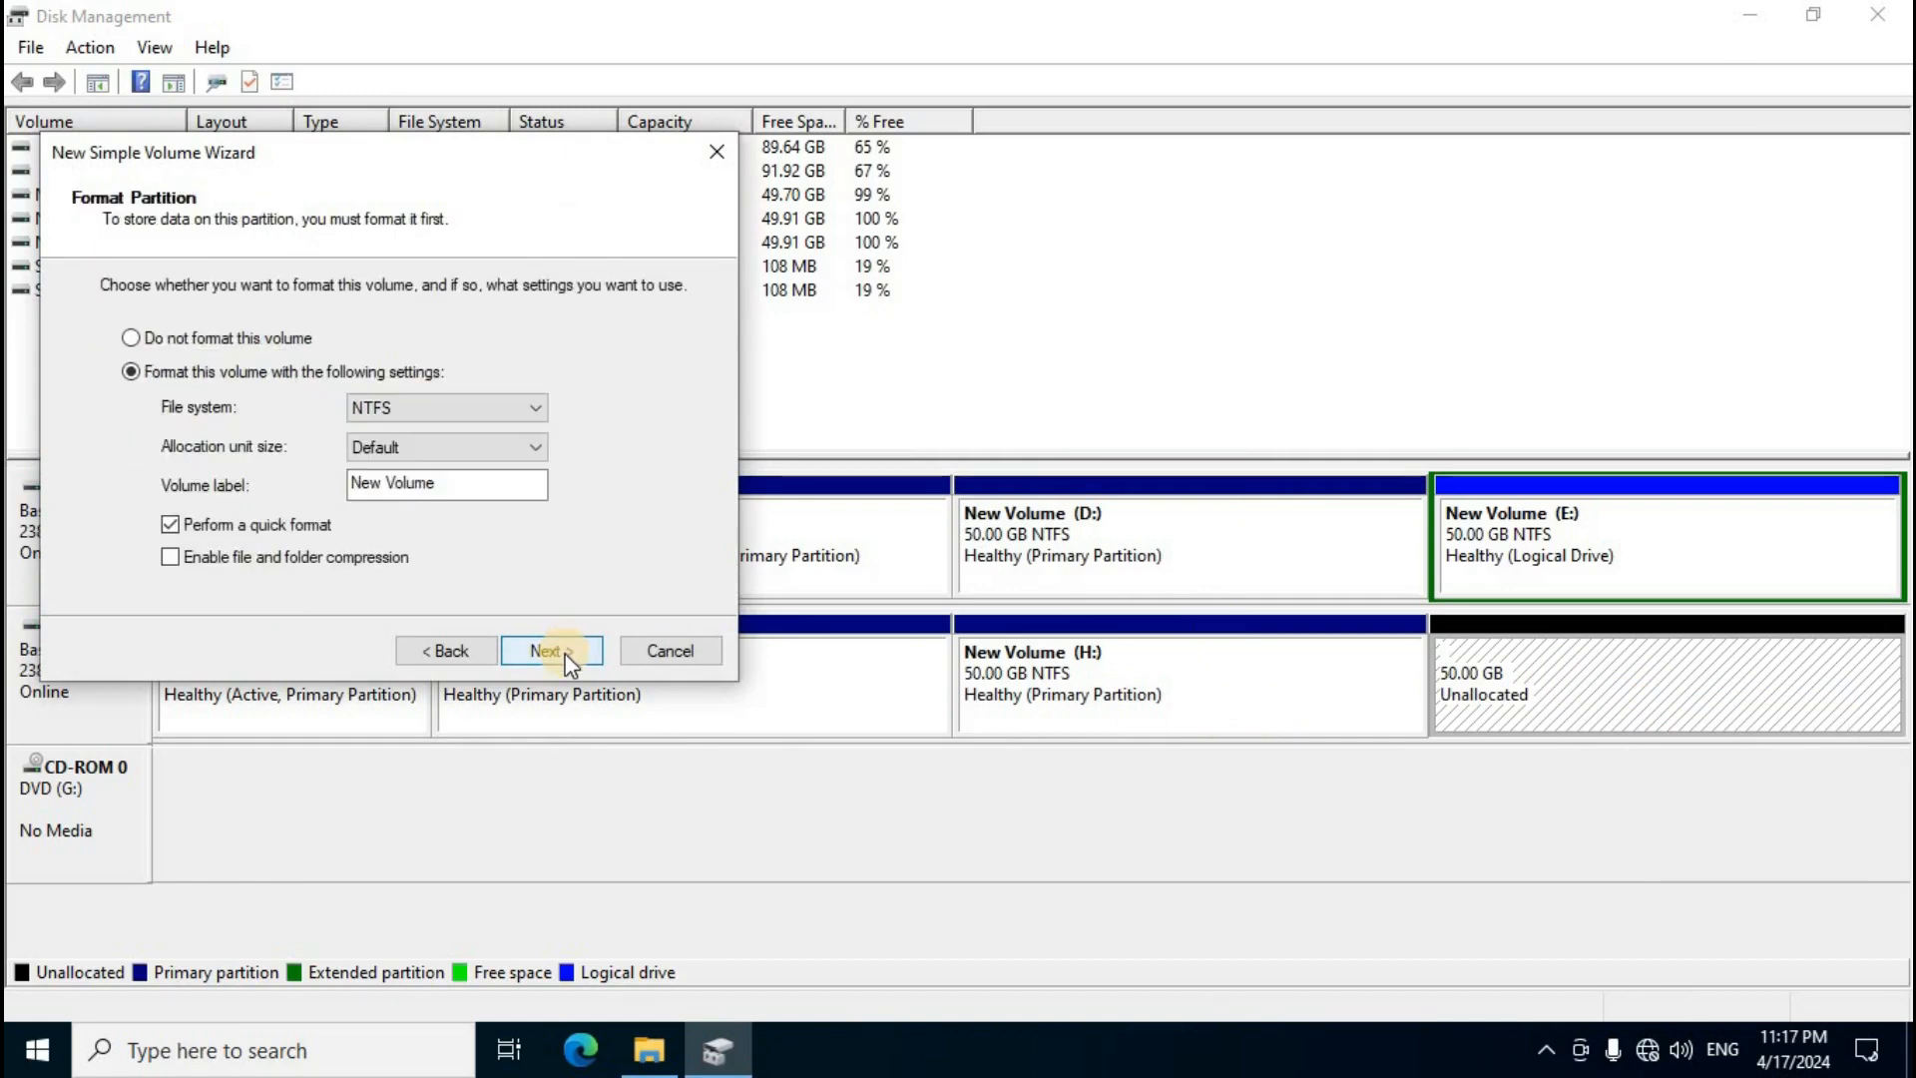
{"action": "left_click", "coordinate": [565, 652]}
{"action": "left_click", "coordinate": [563, 651]}
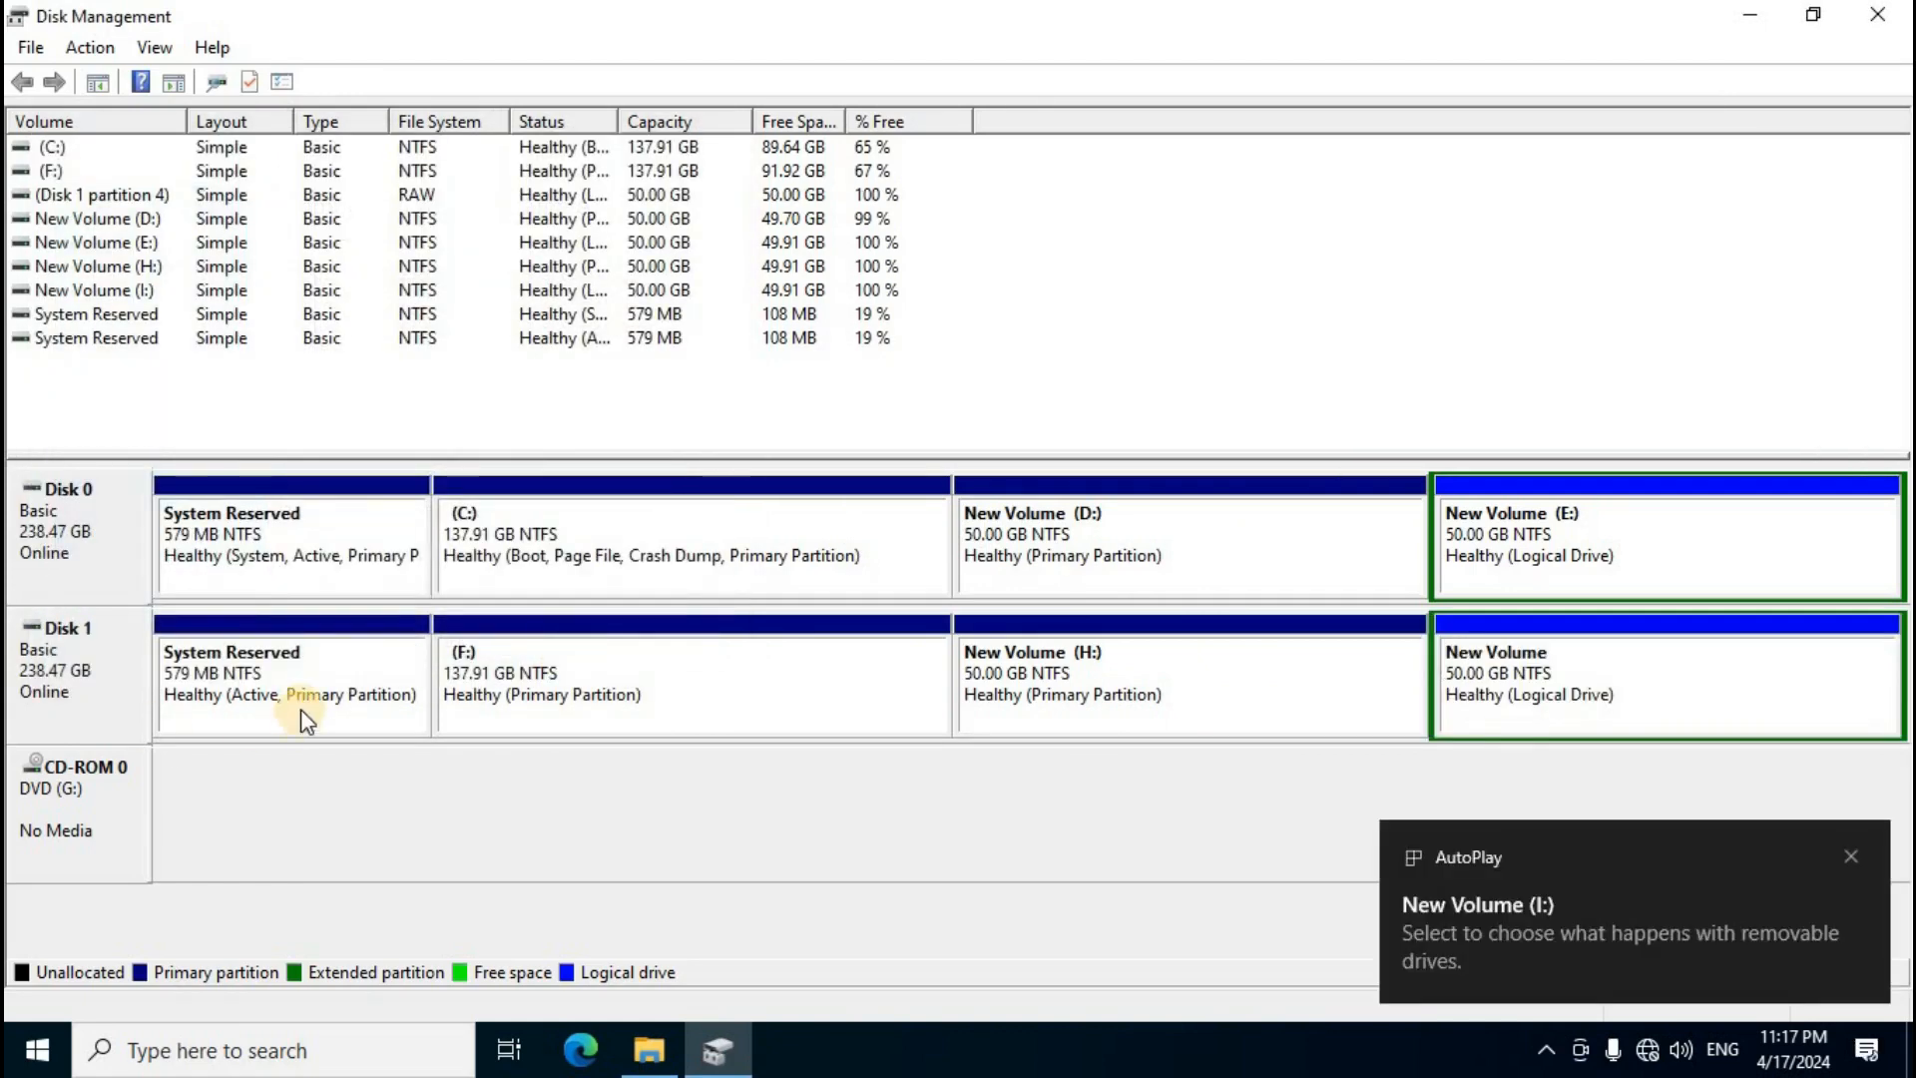